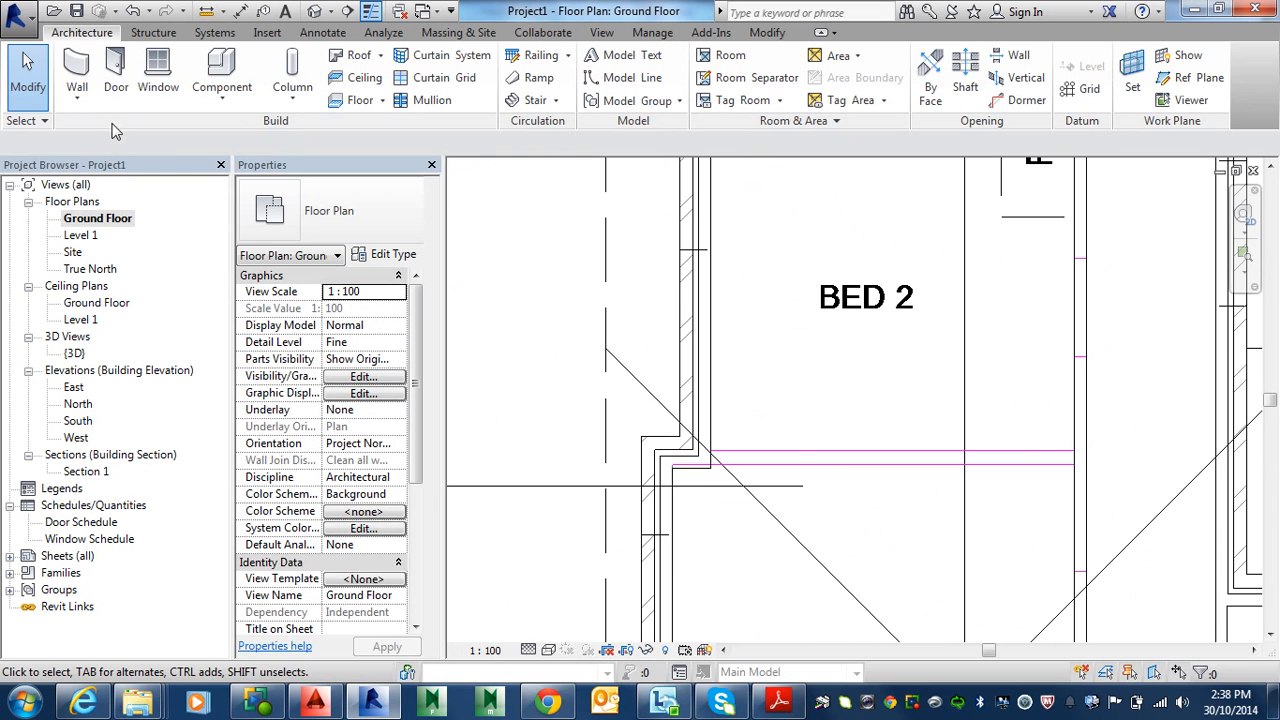
Draw a Stud timber - 95 structural wall 3035 mm long between Bed 2 and Bed 1, from the external wall's inner corner to the robe wall
click(77, 98)
click(118, 172)
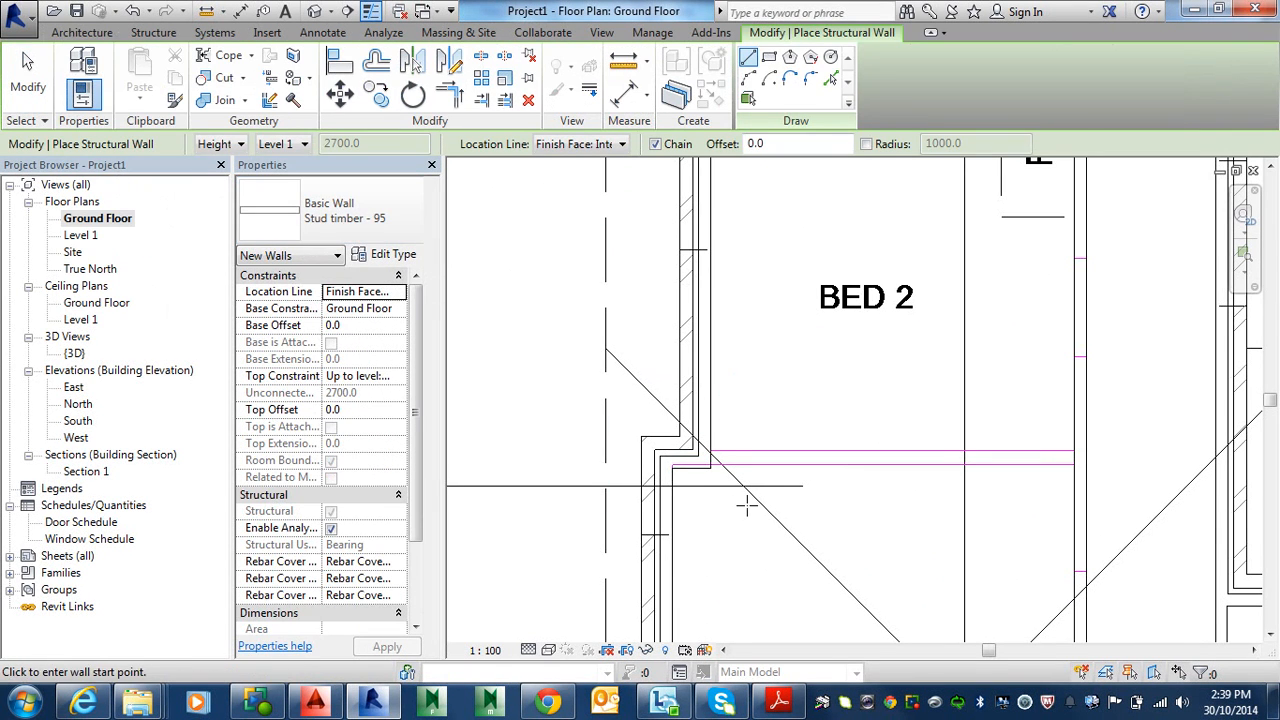
scroll(720, 490, up, 3)
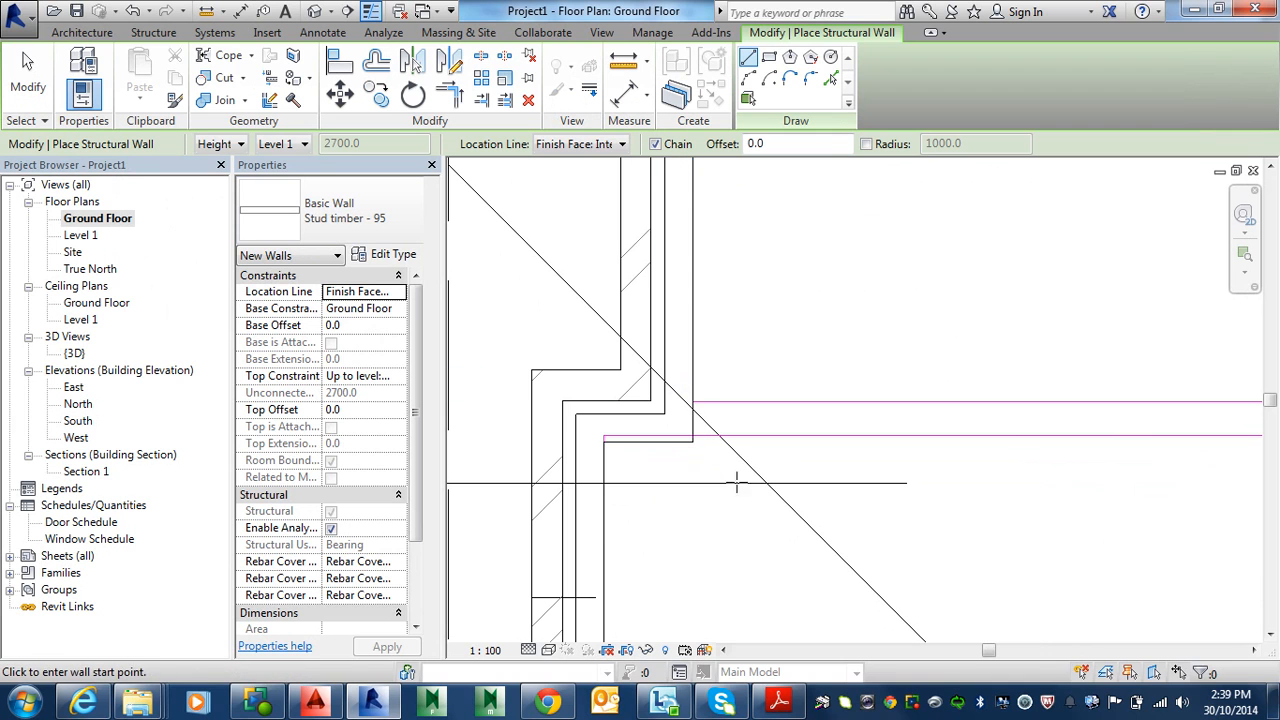
click(693, 440)
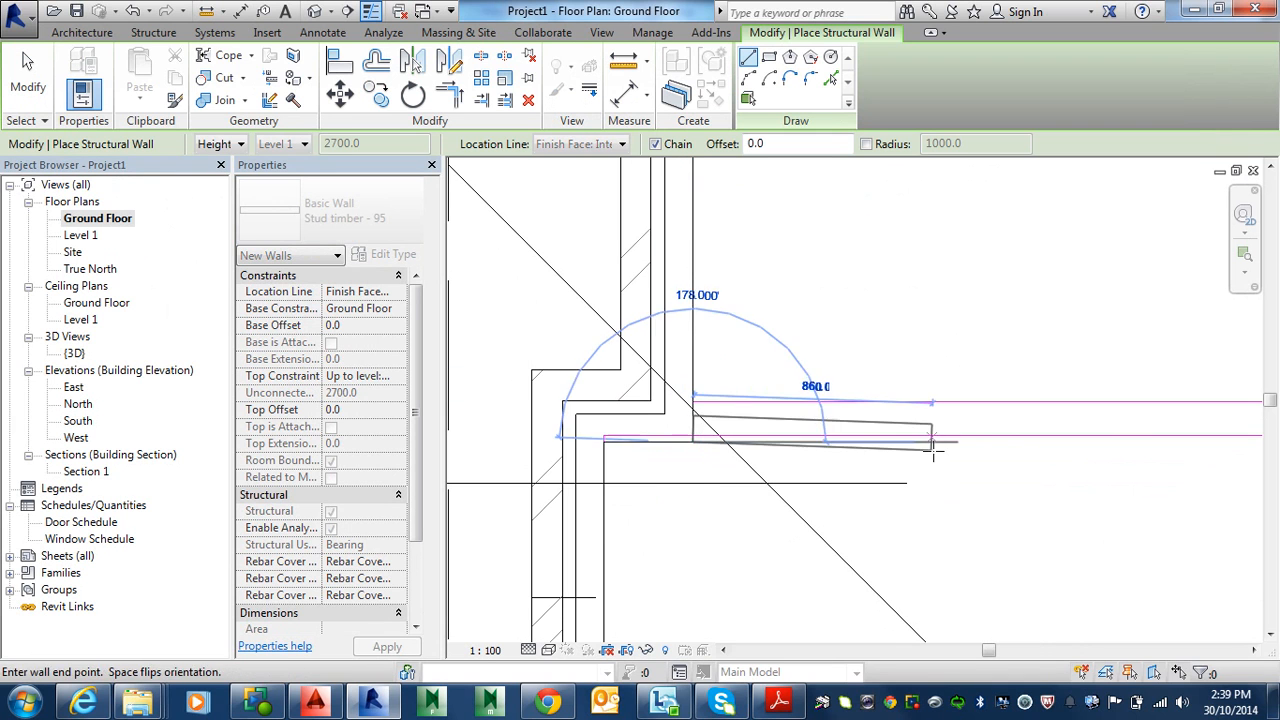
scroll(1010, 440, down, 1)
middle_drag(1035, 440, 523, 477)
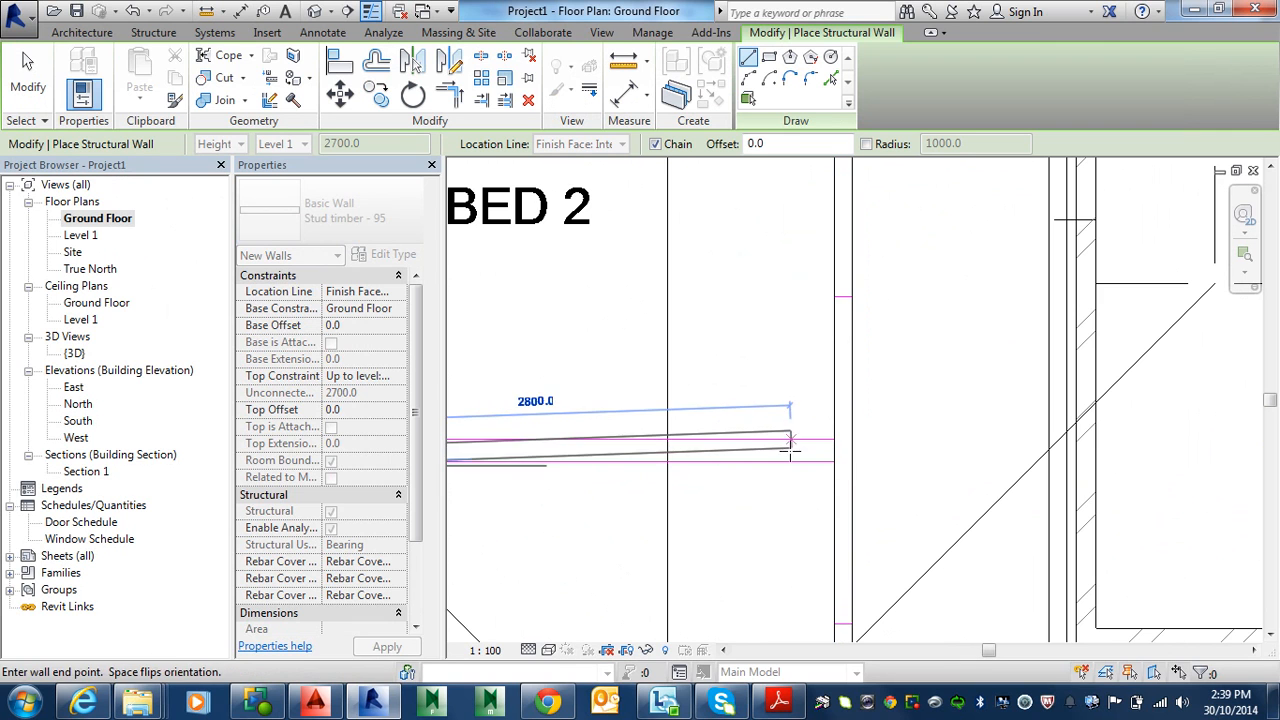
middle_drag(800, 450, 1114, 449)
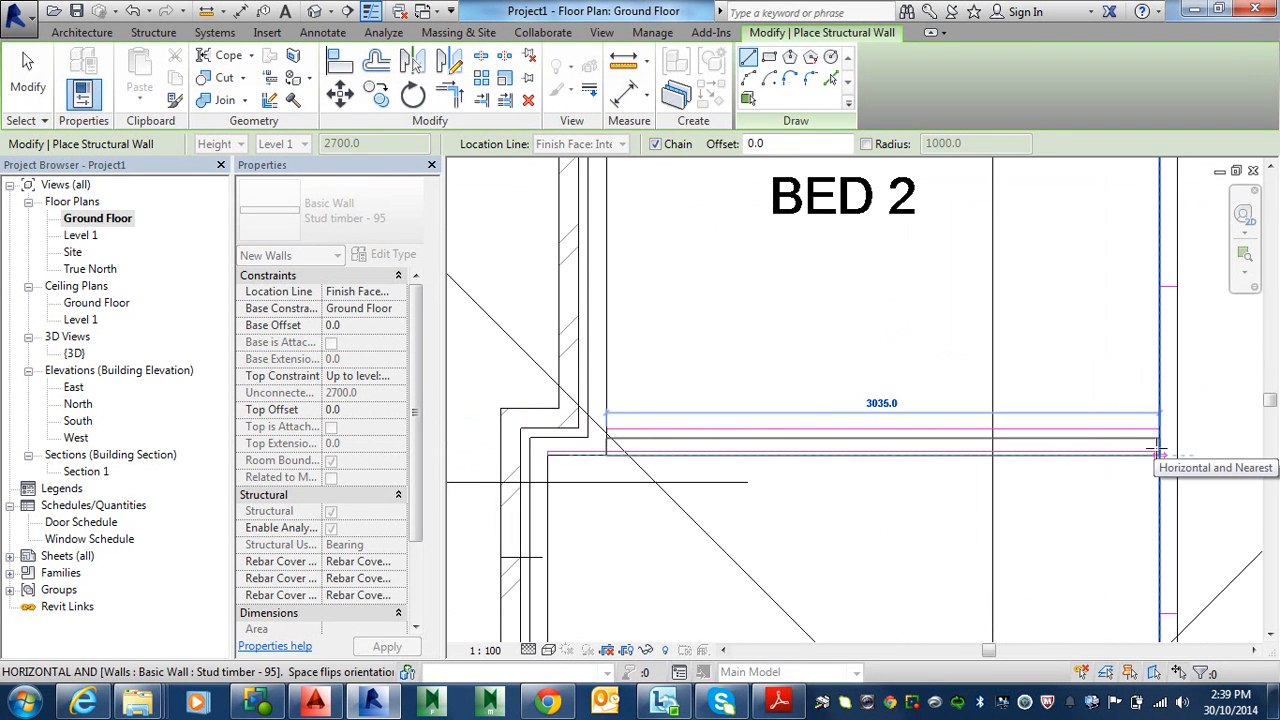
click(1160, 453)
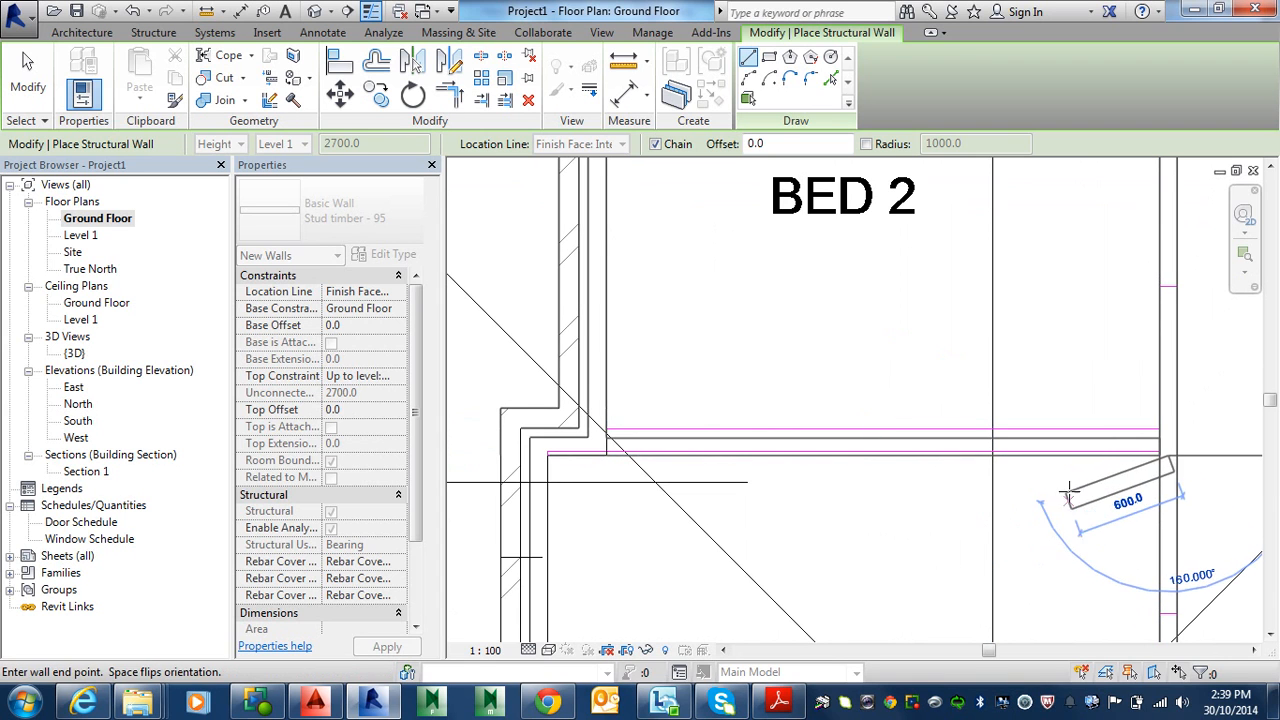
key(Escape)
key(Escape)
Cut a rectangular wall opening about 627 mm wide in the lounge-side wall of the recess between Dining and Lounge
middle_drag(1131, 491, 1014, 443)
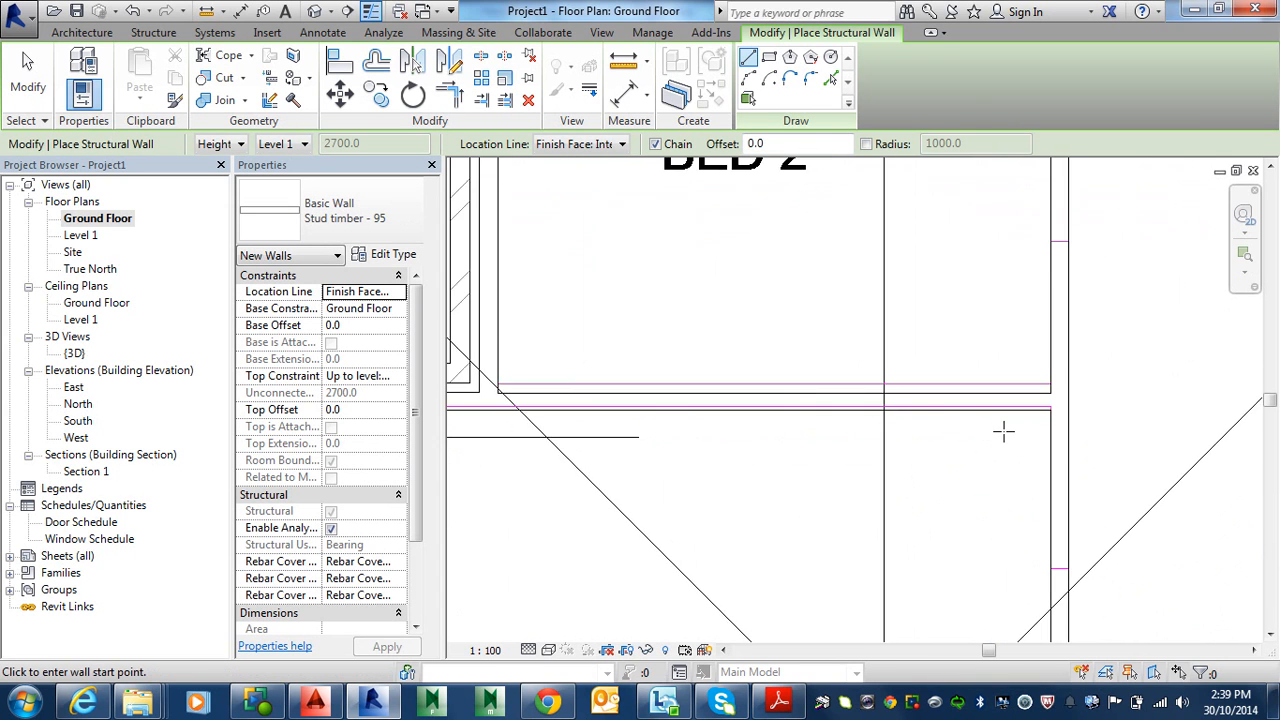
scroll(1004, 432, down, 2)
scroll(1004, 452, down, 1)
scroll(998, 424, up, 3)
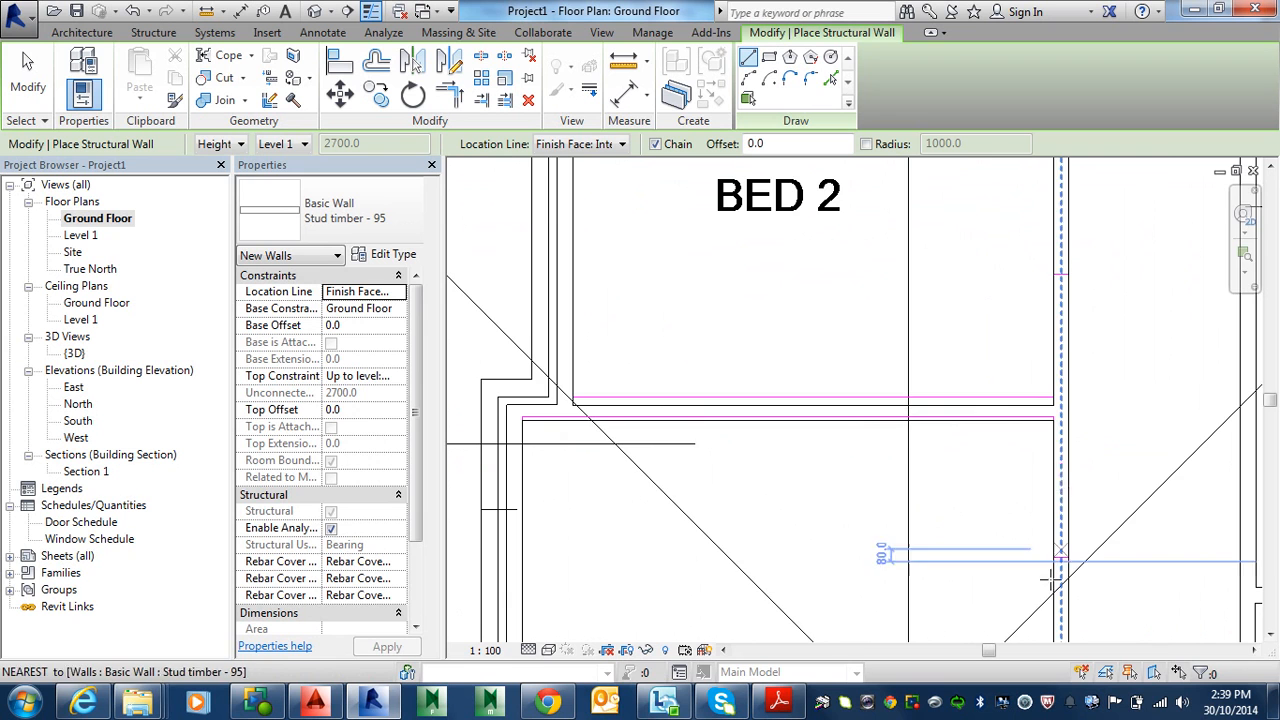
scroll(998, 482, down, 3)
scroll(997, 482, down, 2)
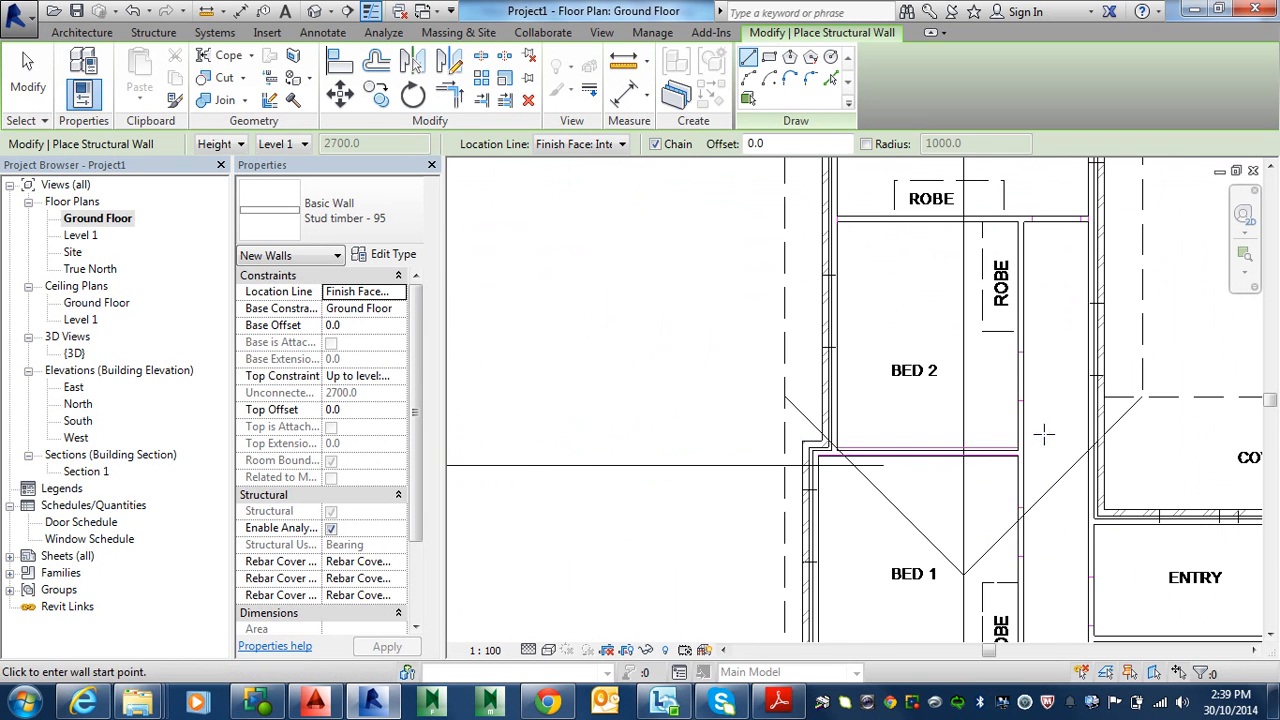
middle_drag(1049, 429, 849, 354)
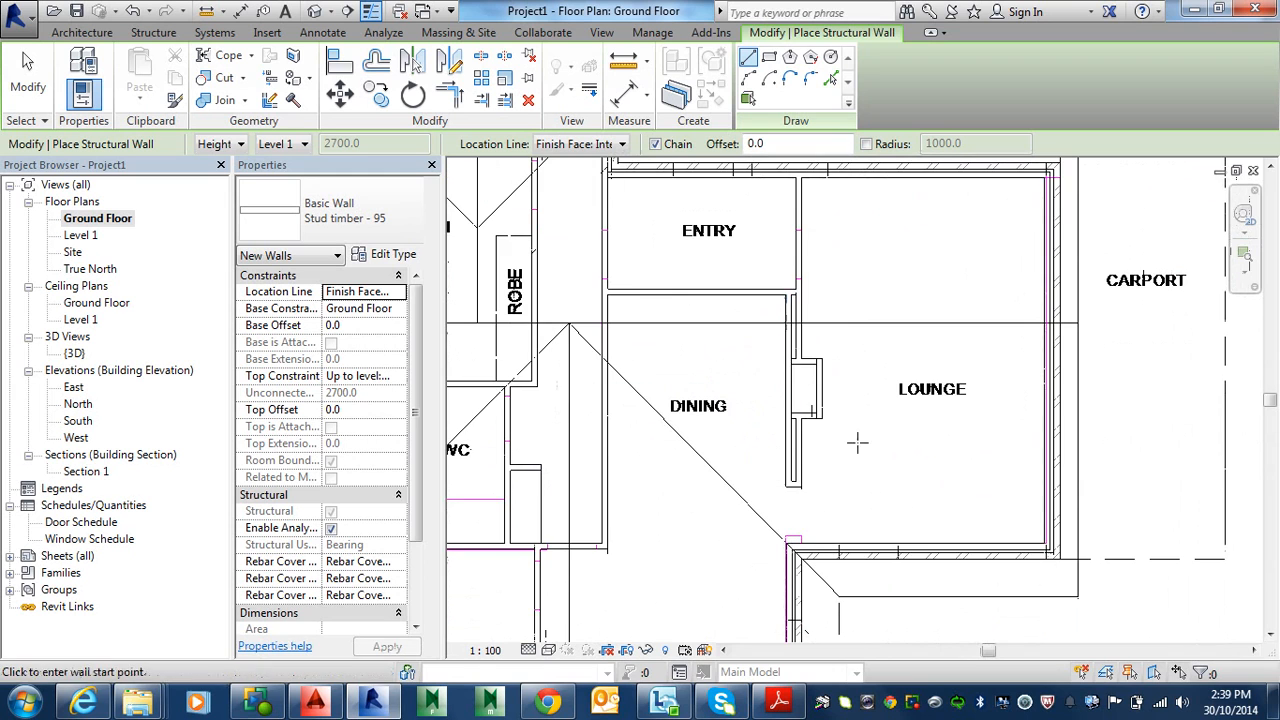
scroll(782, 463, up, 2)
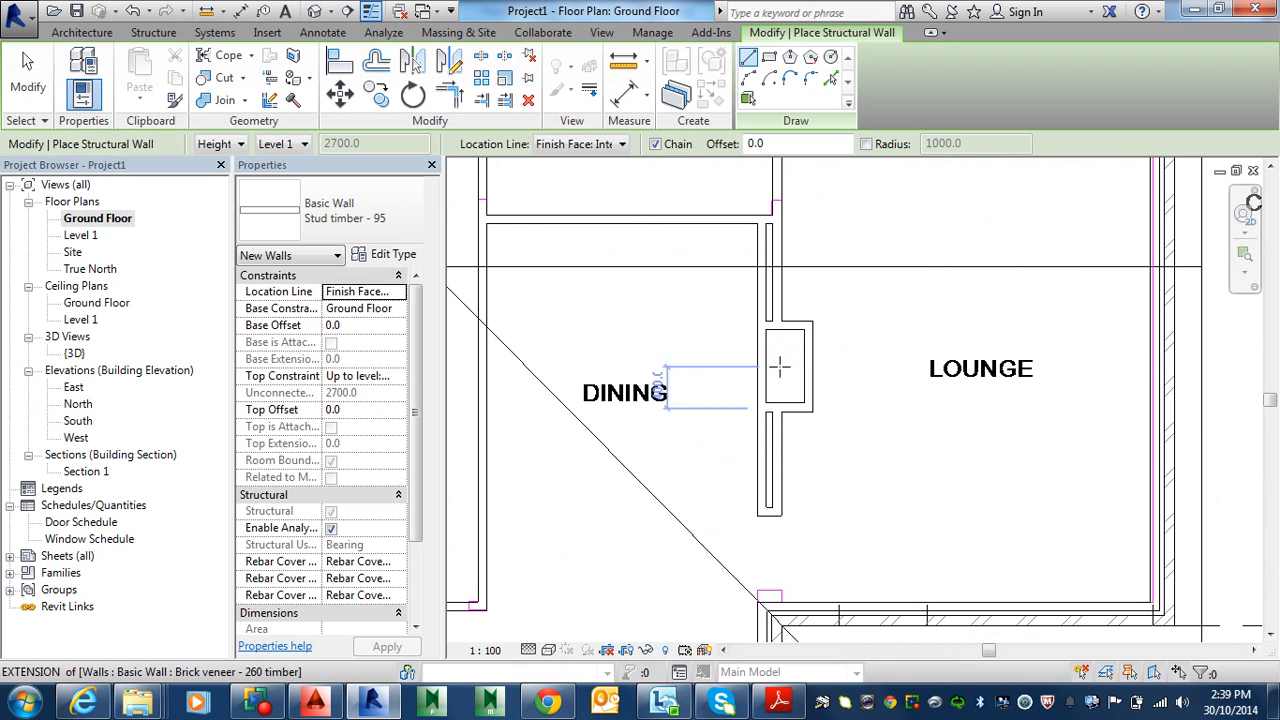
scroll(782, 364, up, 2)
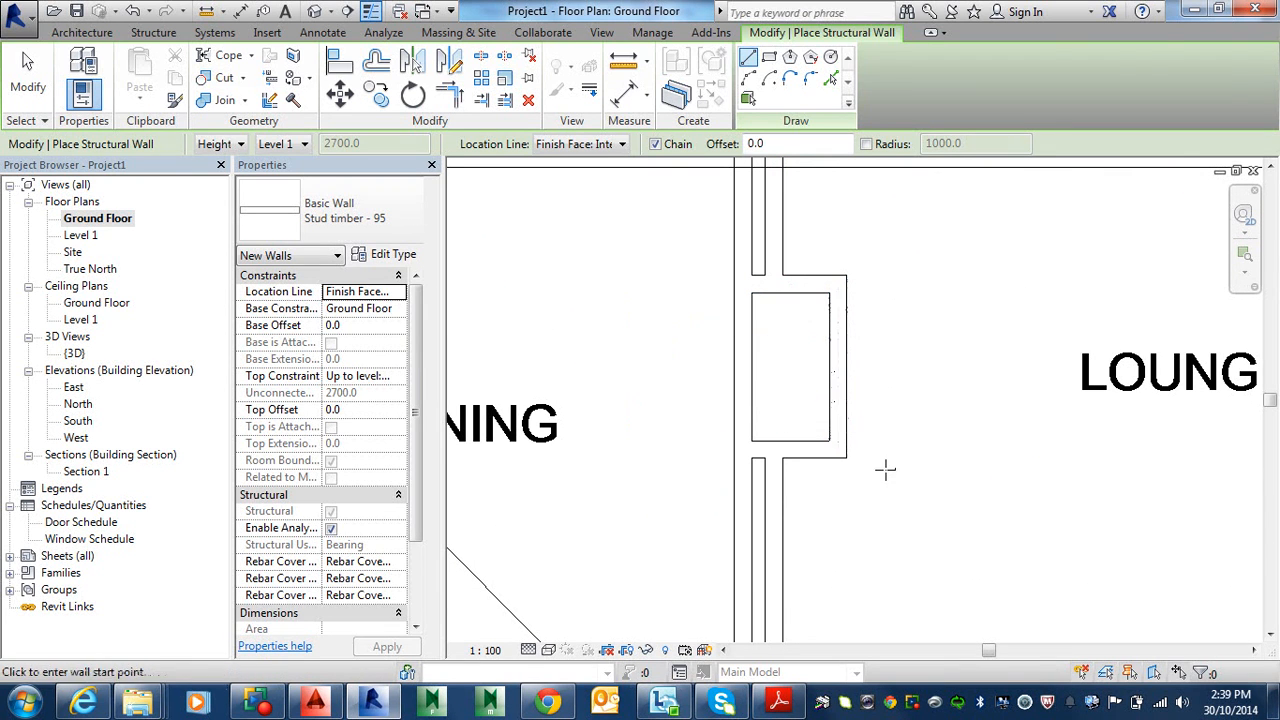
key(Escape)
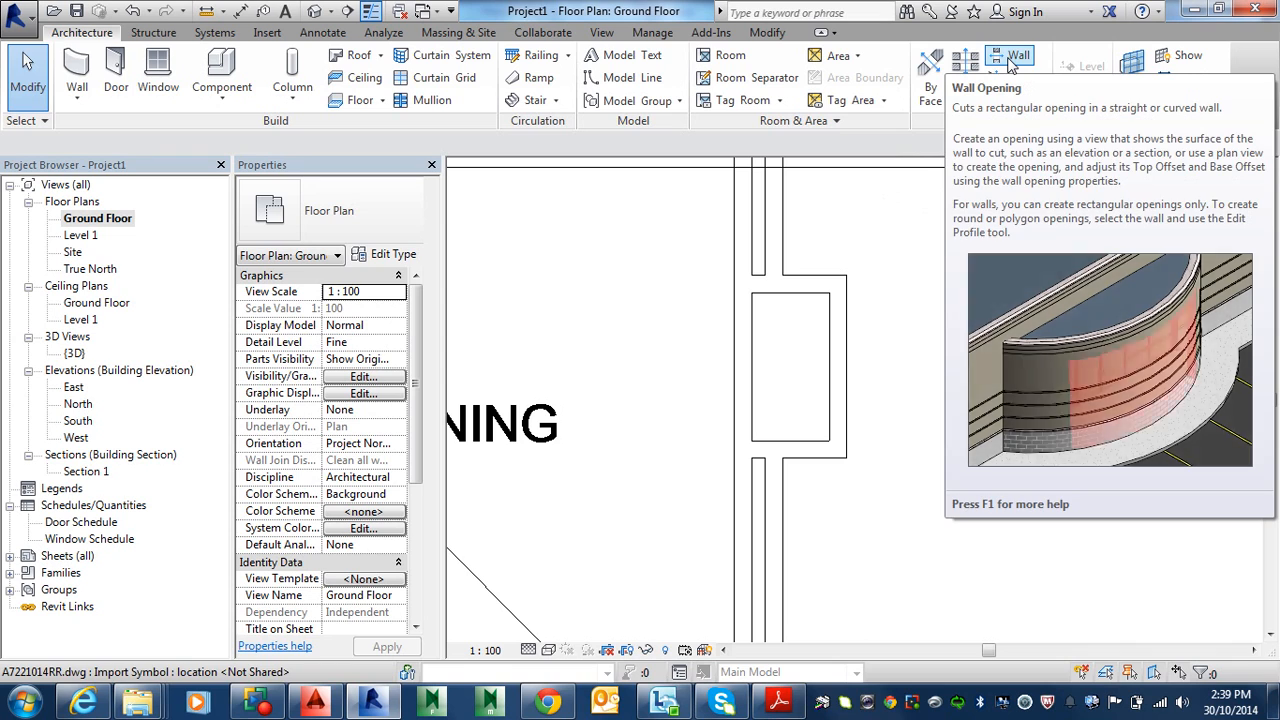
click(1012, 60)
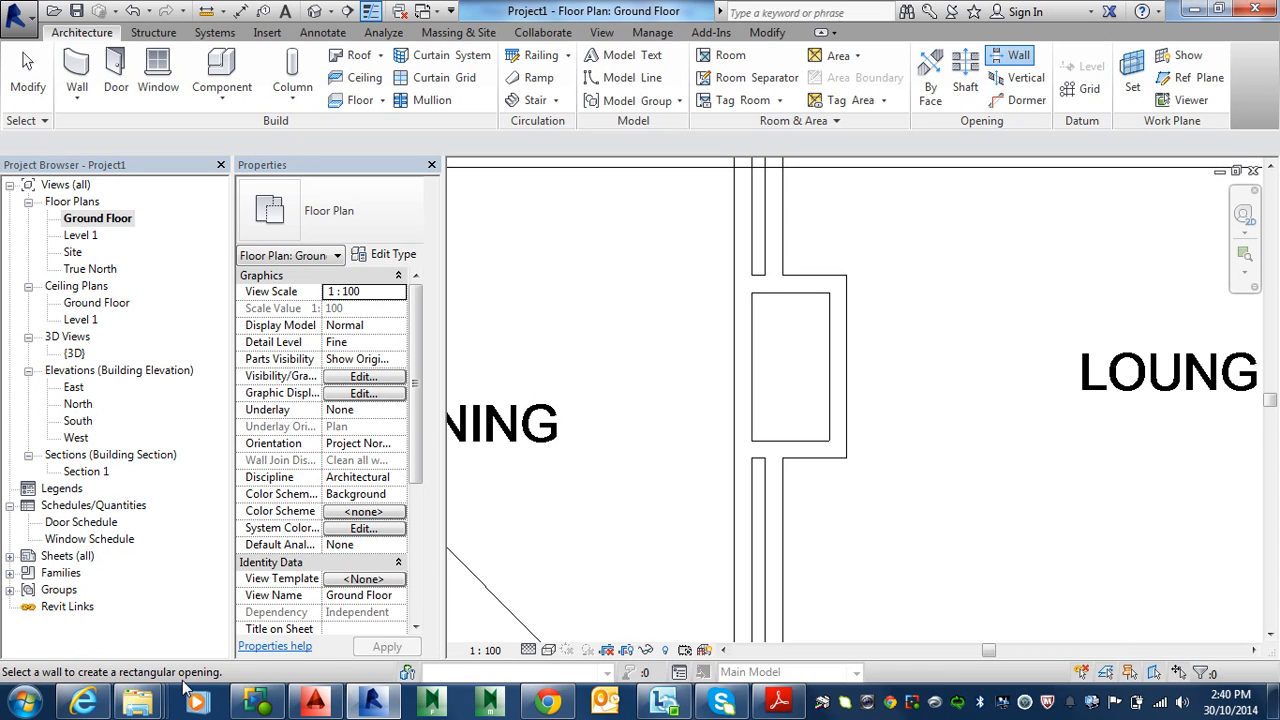
click(834, 405)
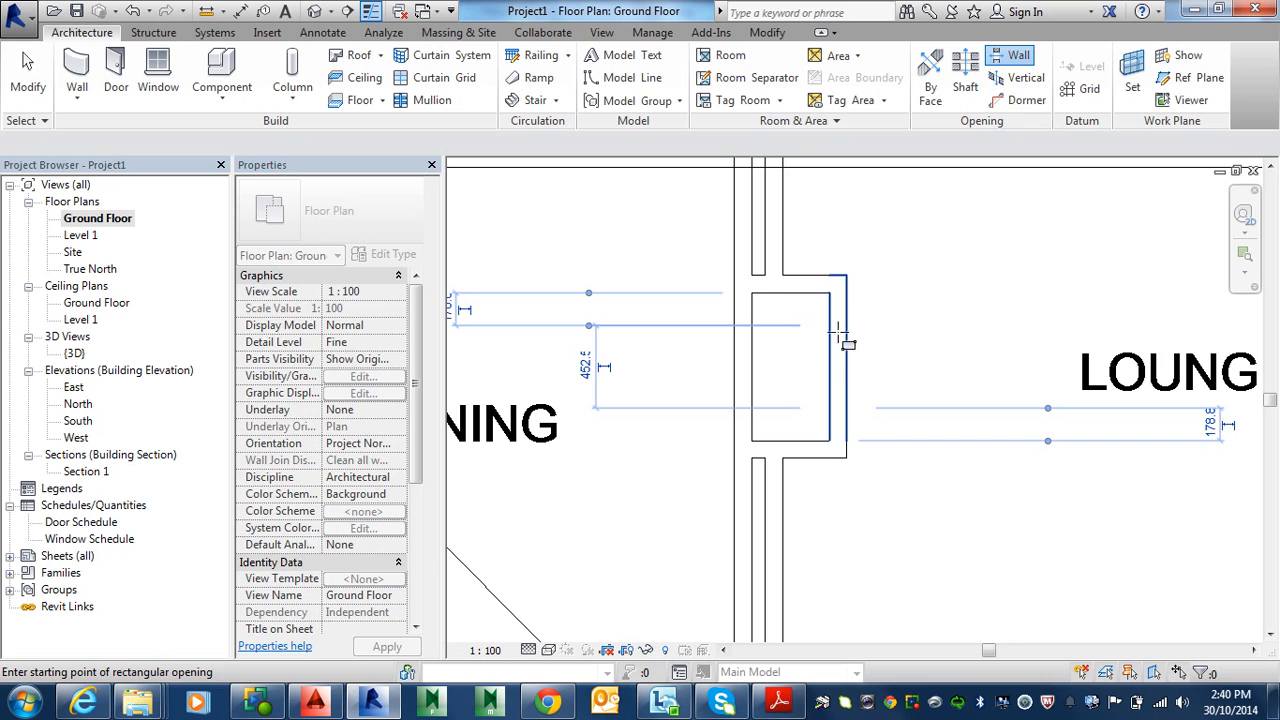
click(828, 418)
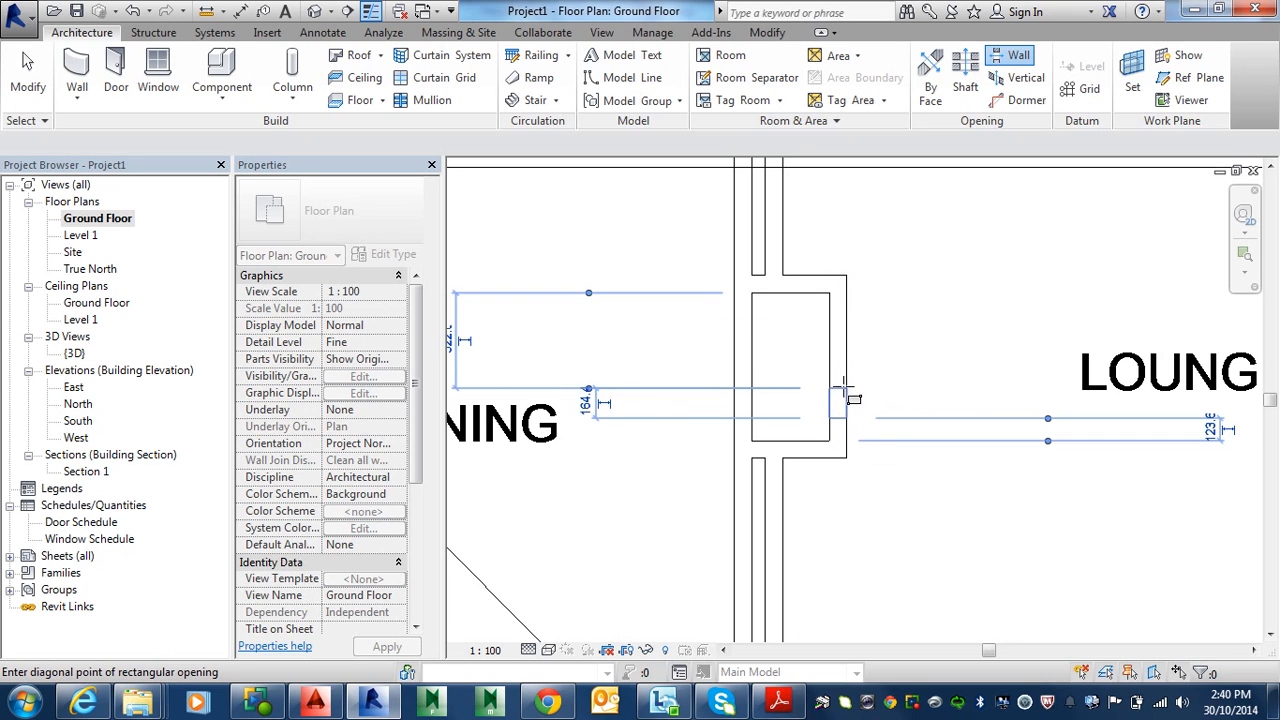
click(848, 305)
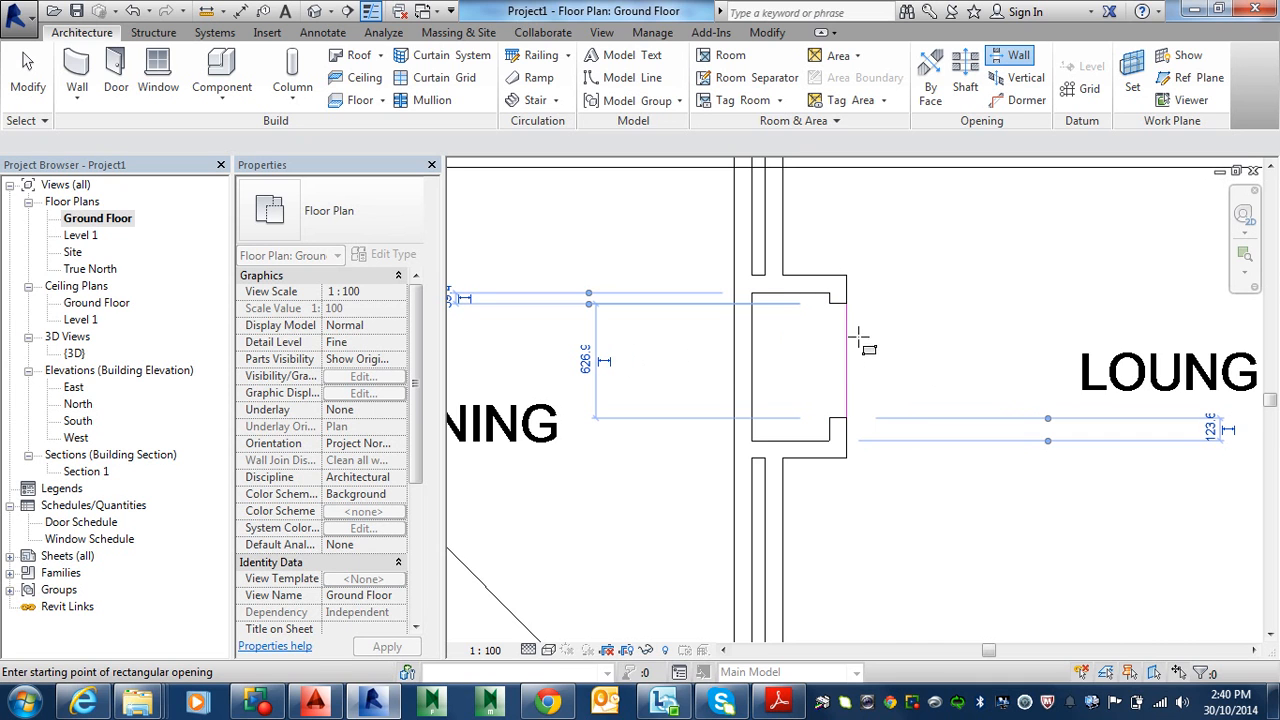
key(Escape)
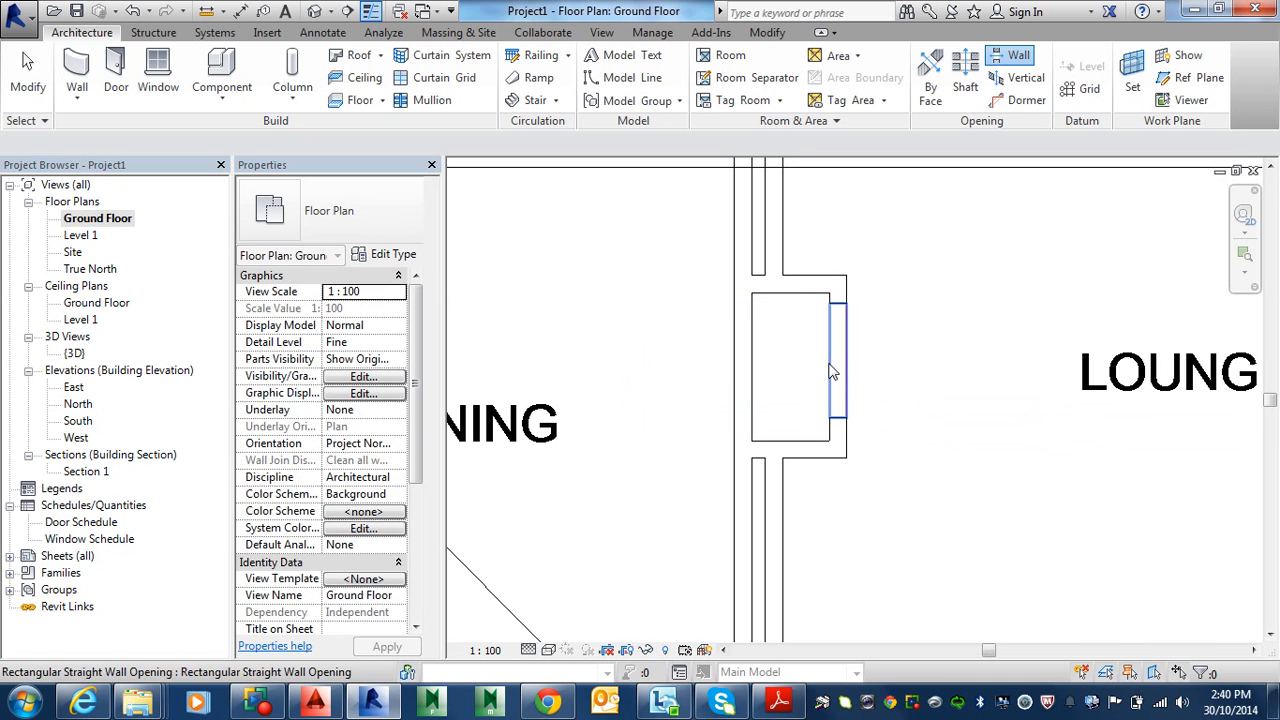
Stretch the opening to the recess's inner faces, making it 810 mm wide, and unjoin the conflicting elements
click(831, 367)
scroll(840, 300, up, 5)
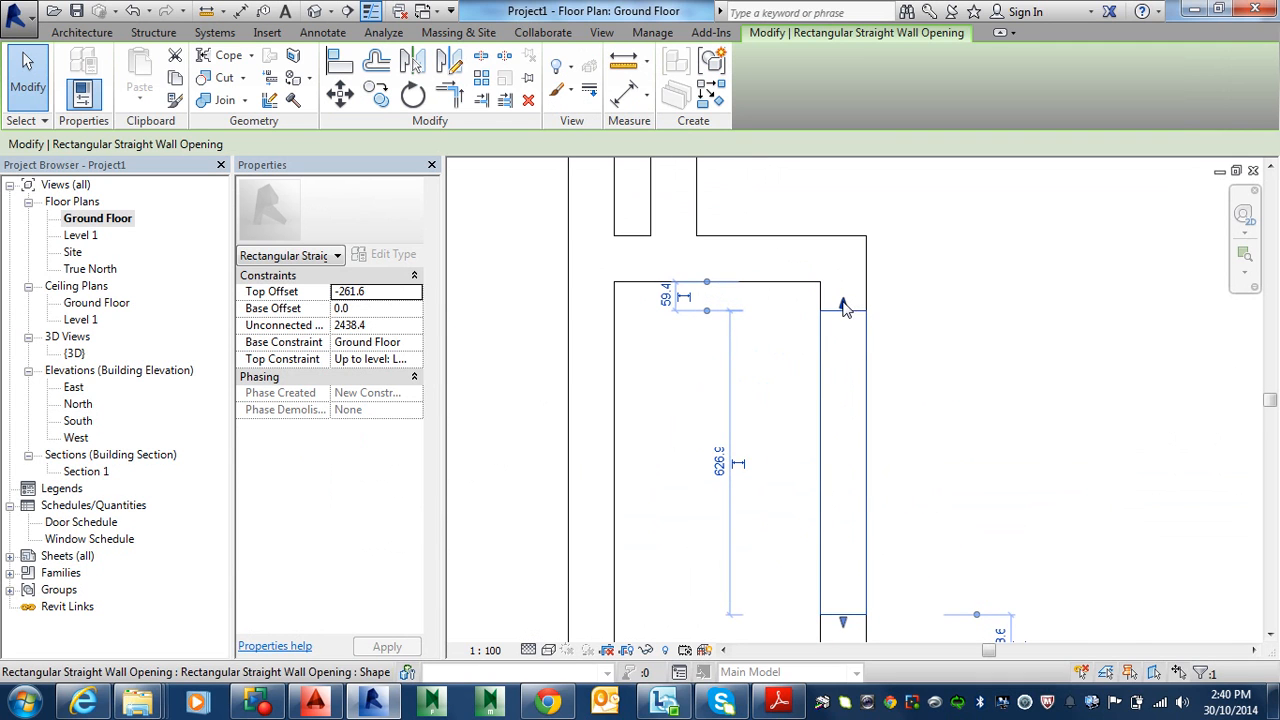
drag(845, 298, 845, 287)
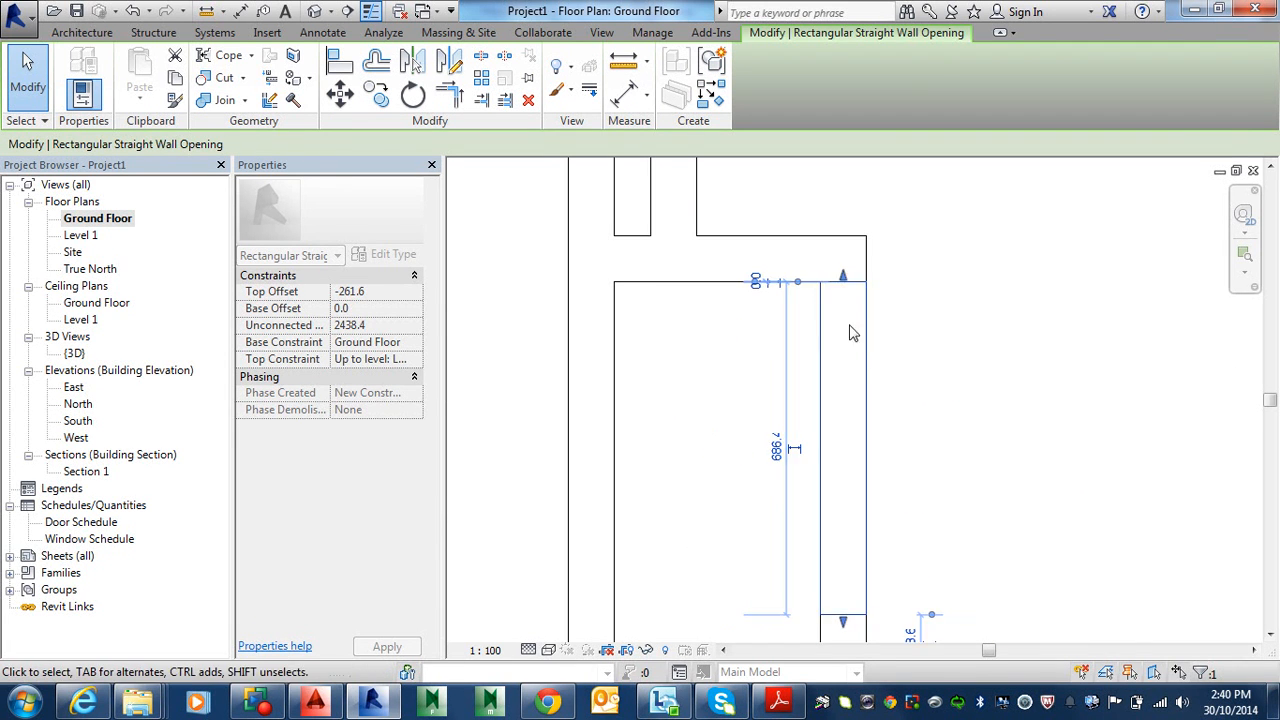
scroll(917, 446, down, 2)
middle_drag(917, 446, 891, 369)
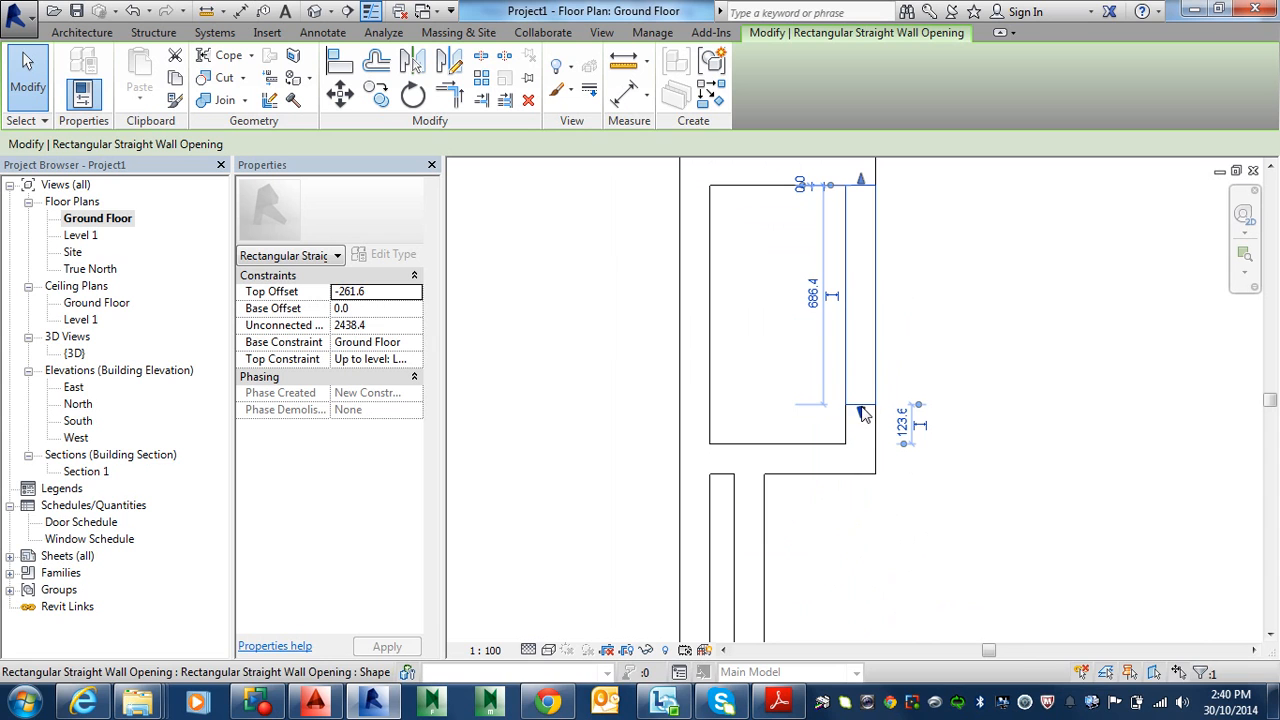
drag(863, 414, 857, 447)
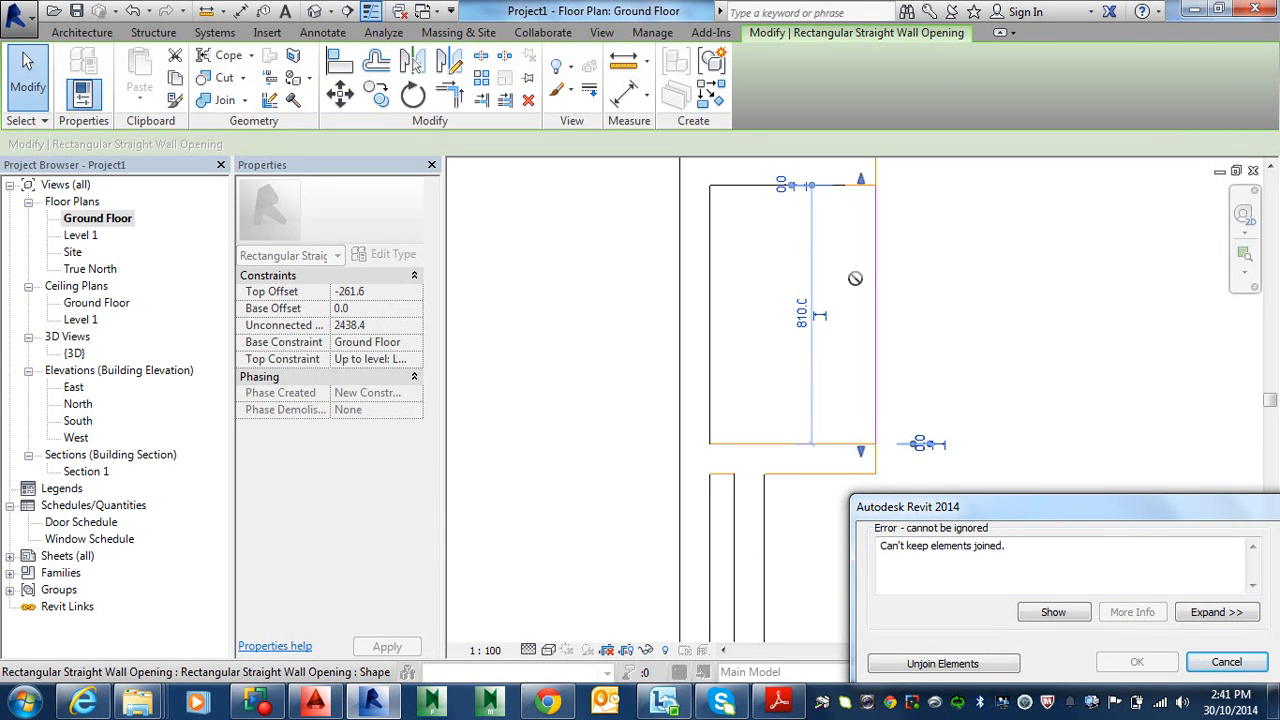
click(942, 663)
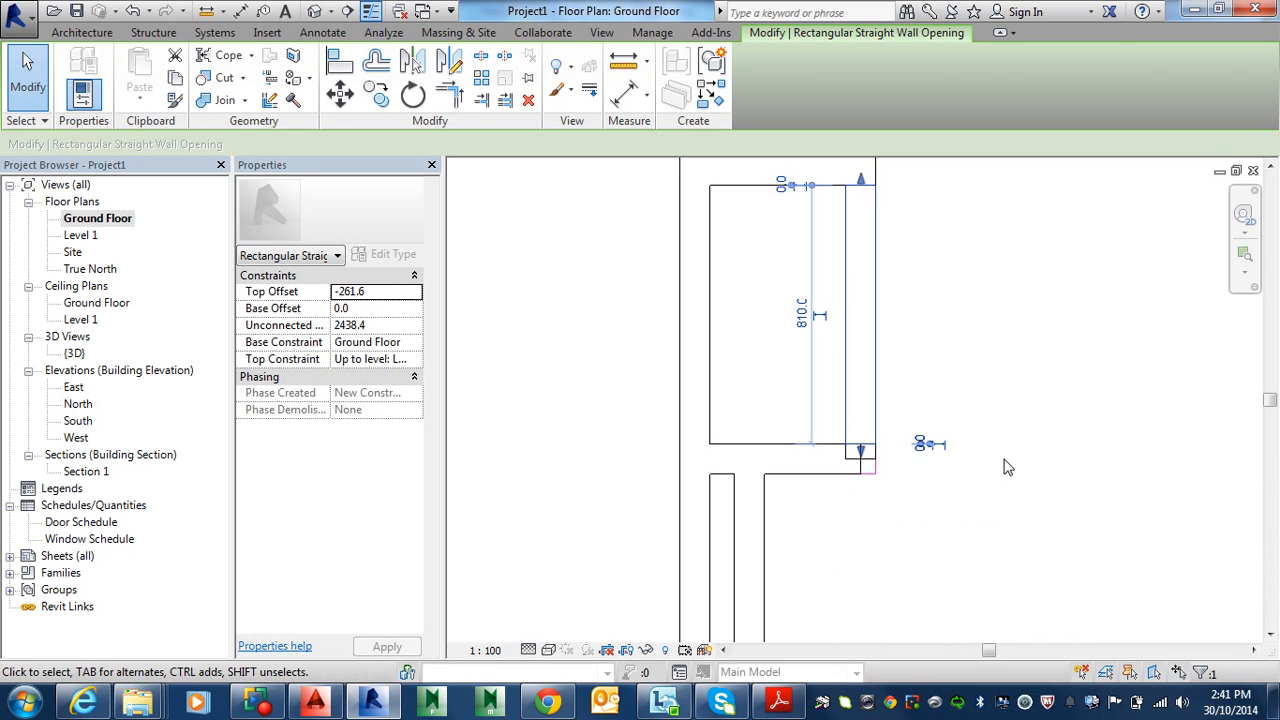
click(964, 304)
Delete the short stud wall closing the lounge side of the recess
scroll(890, 465, up, 2)
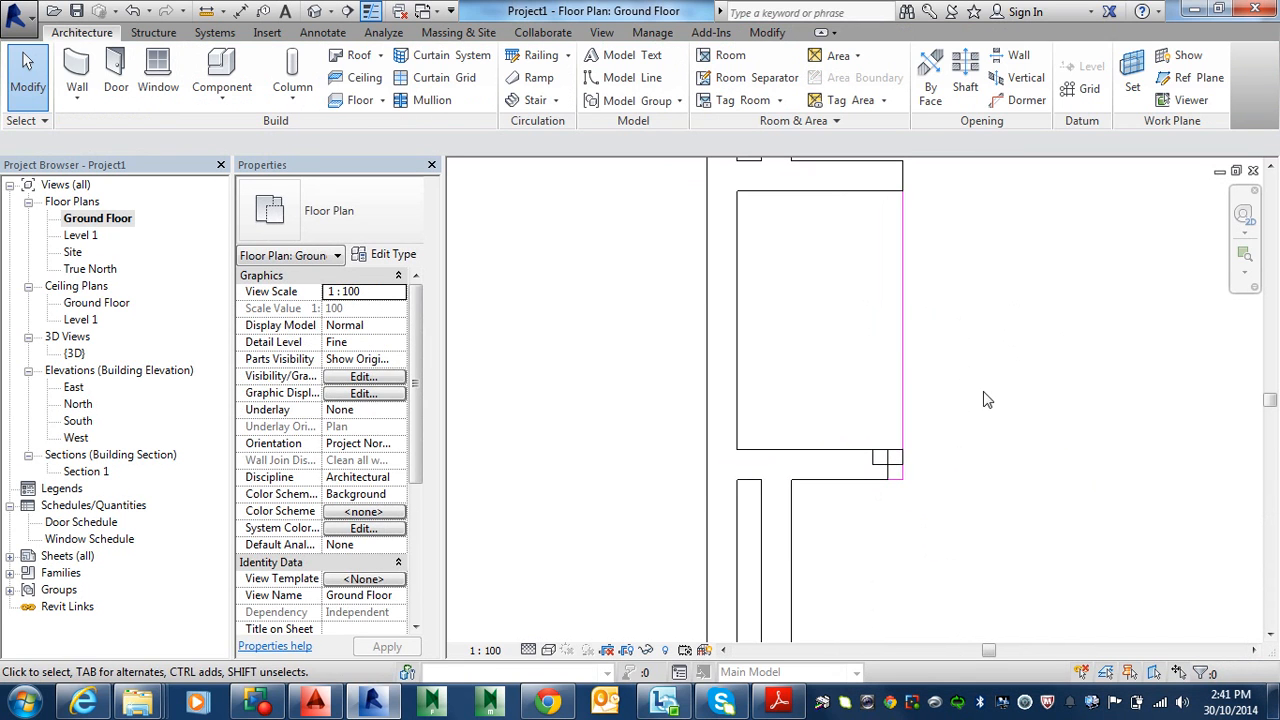
click(898, 468)
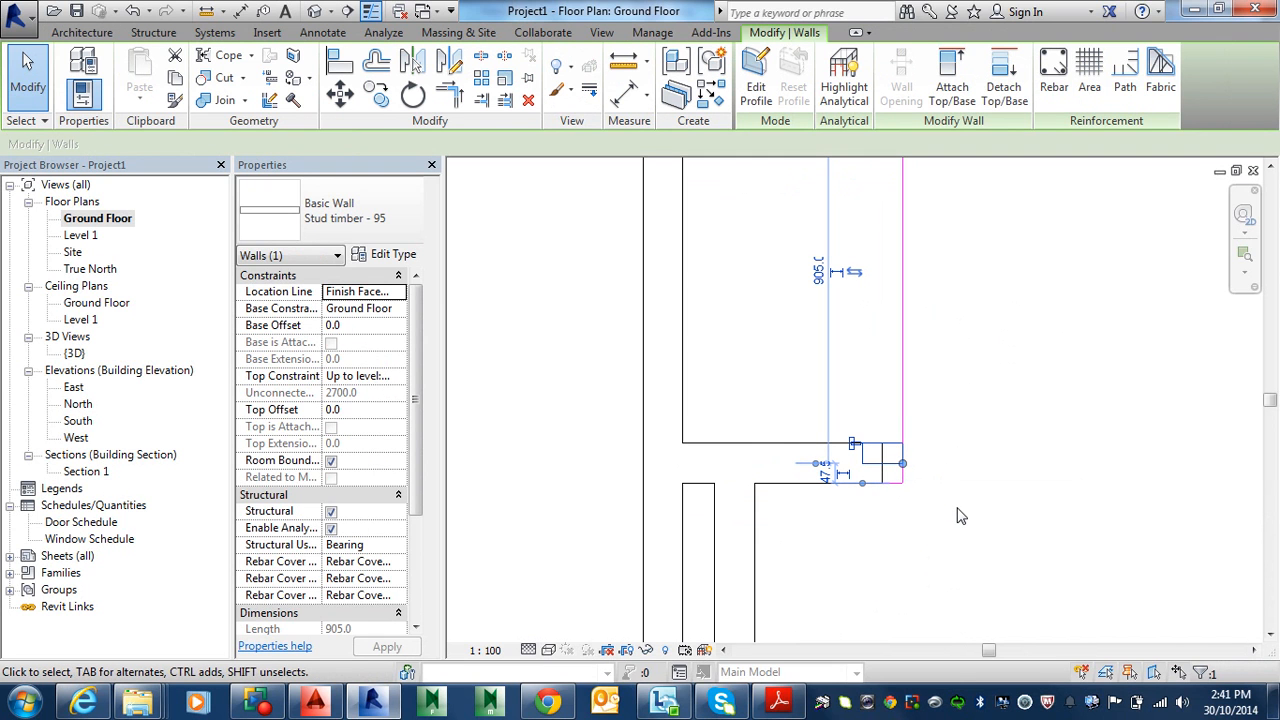
key(Delete)
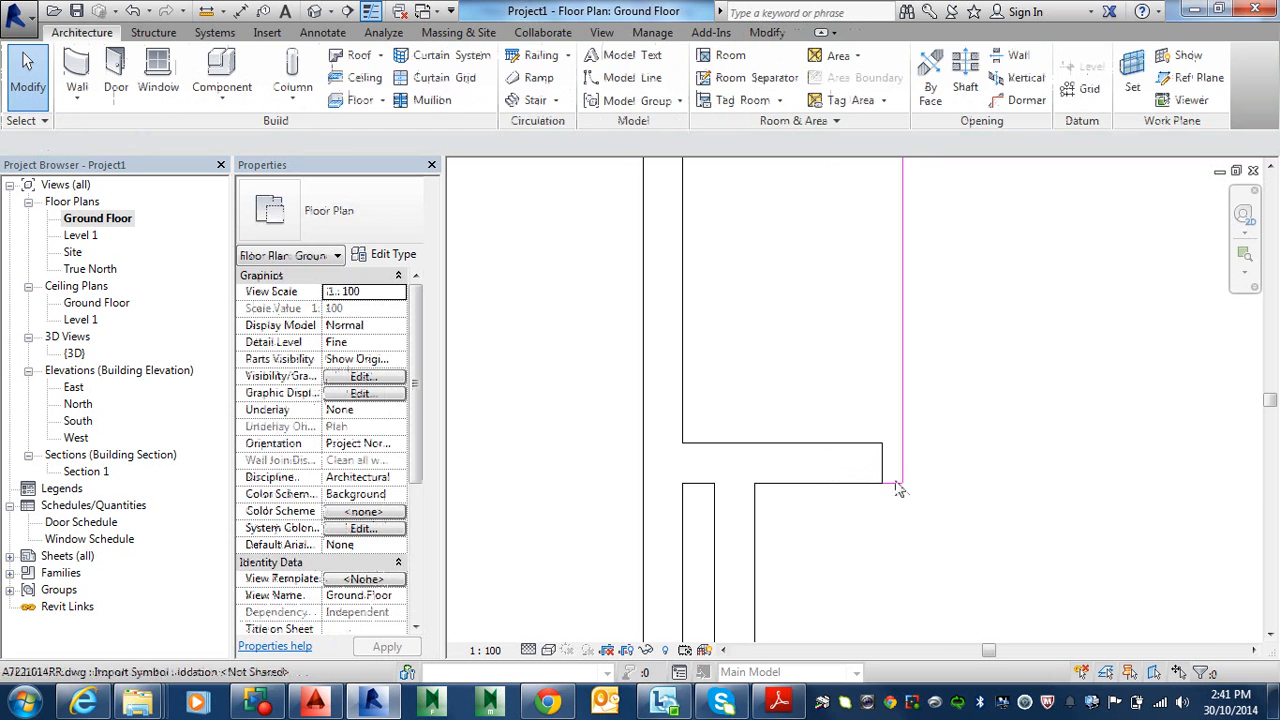
Extend both return walls of the recess to the corners of the magenta outline, making each 567.5 mm long
click(899, 469)
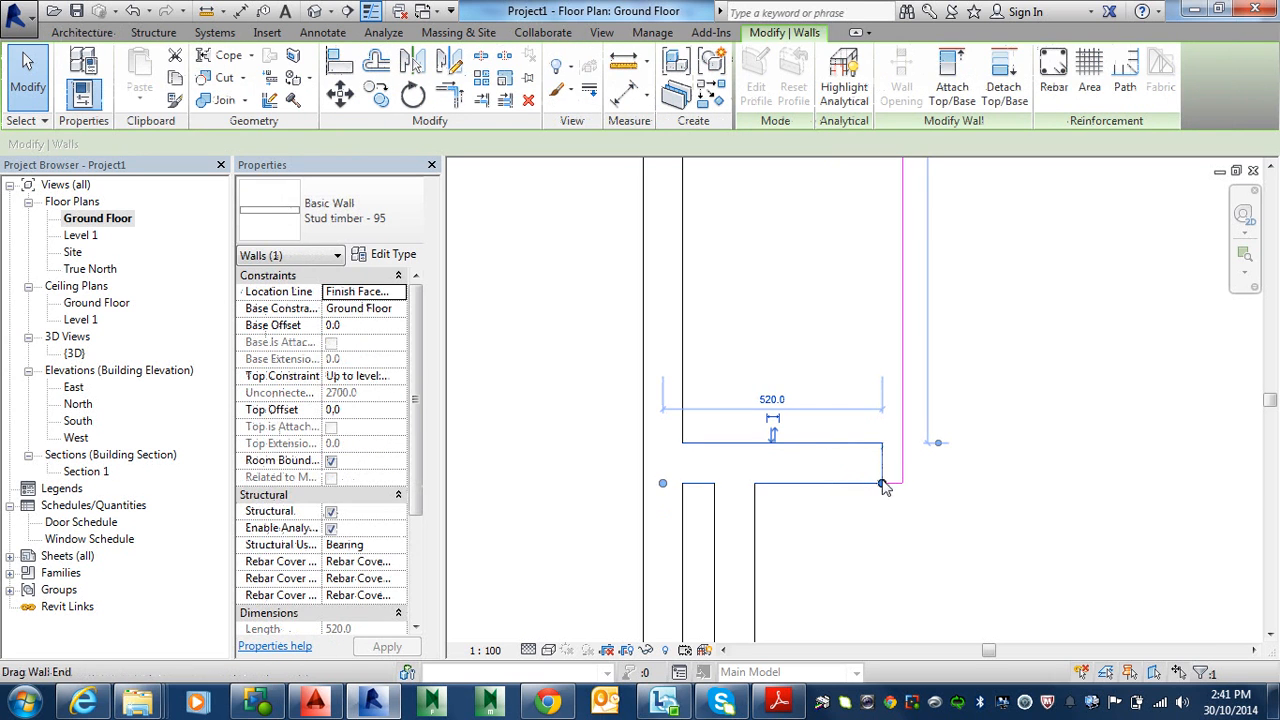
drag(881, 483, 903, 484)
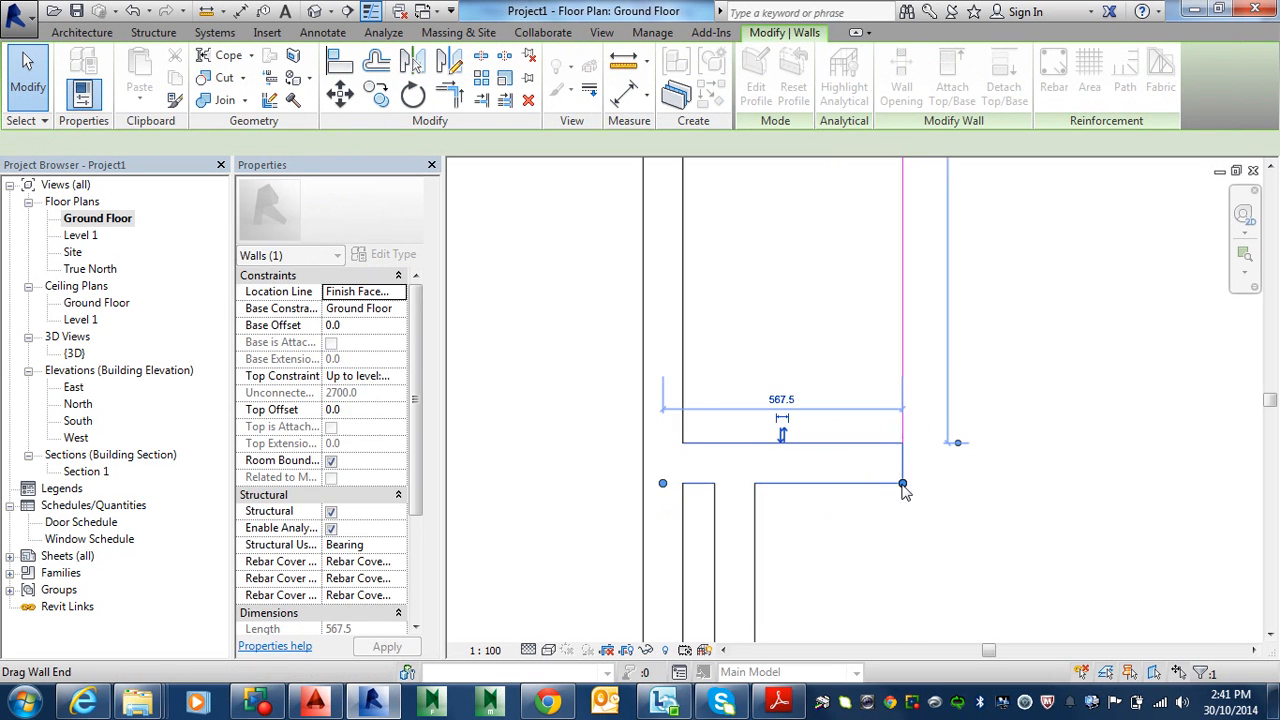
click(1002, 504)
scroll(972, 438, down, 2)
middle_drag(947, 369, 923, 603)
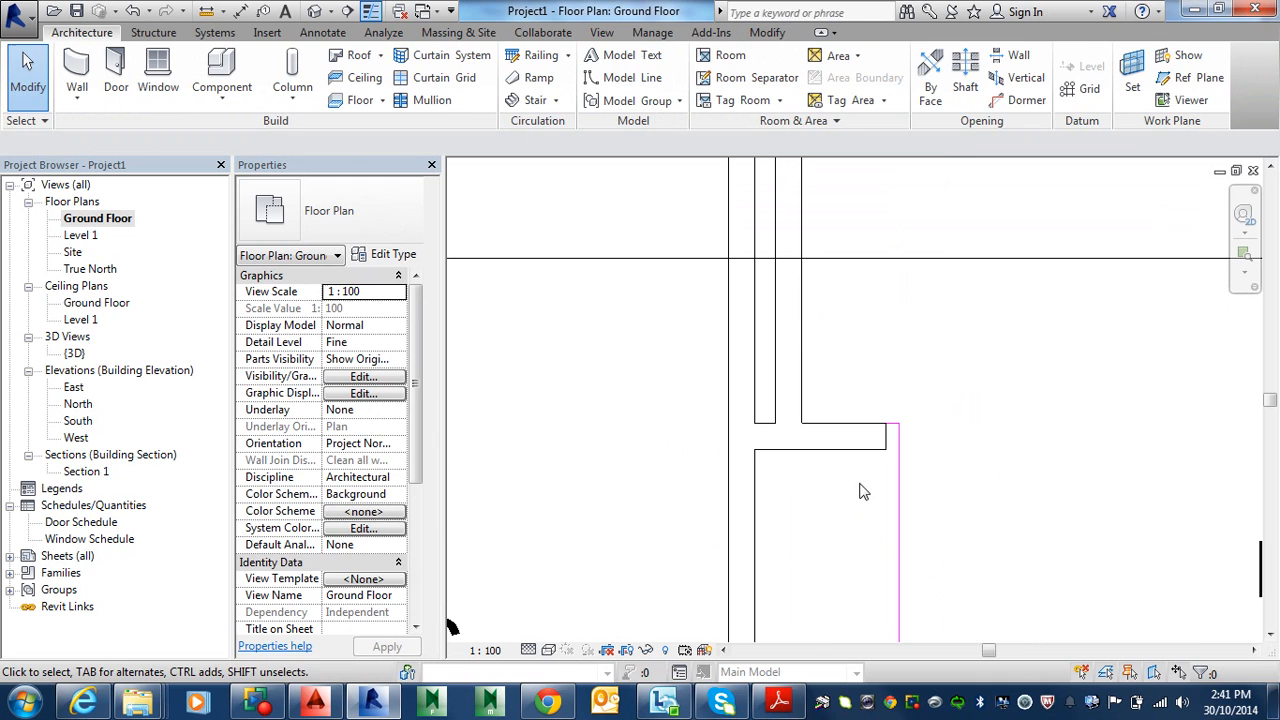
click(883, 438)
drag(888, 440, 899, 423)
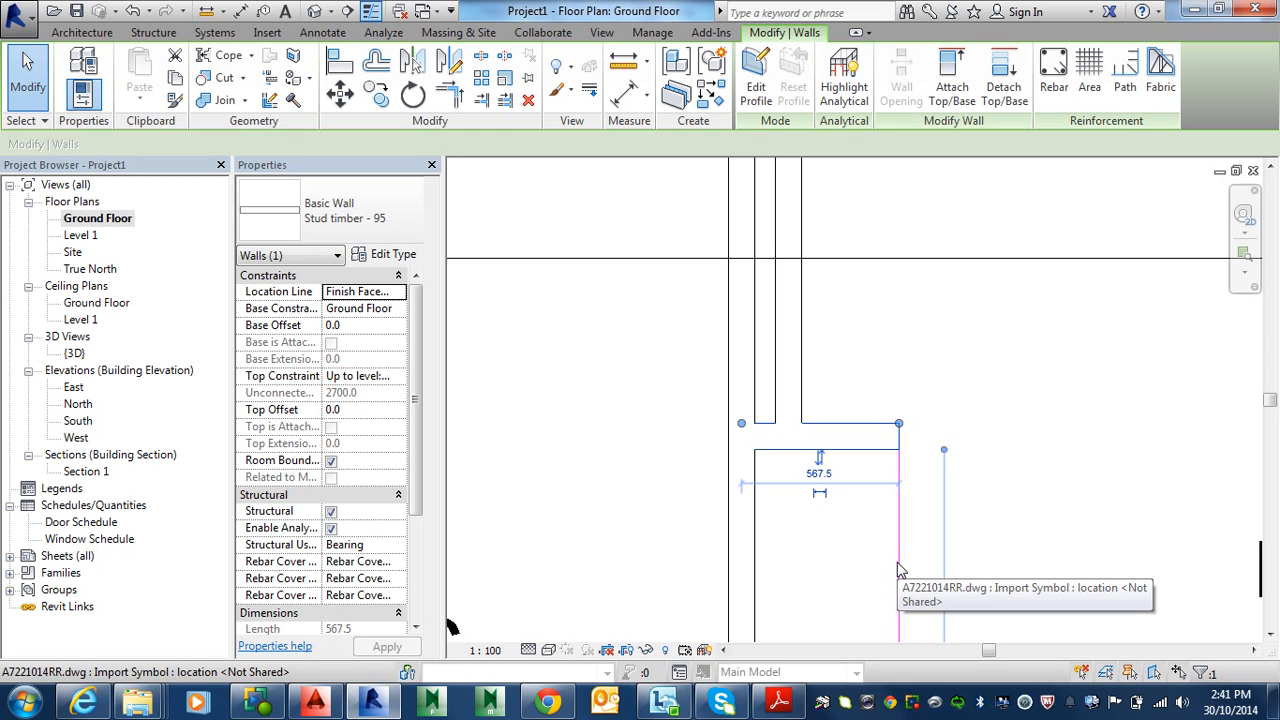
click(1006, 443)
scroll(990, 470, down, 3)
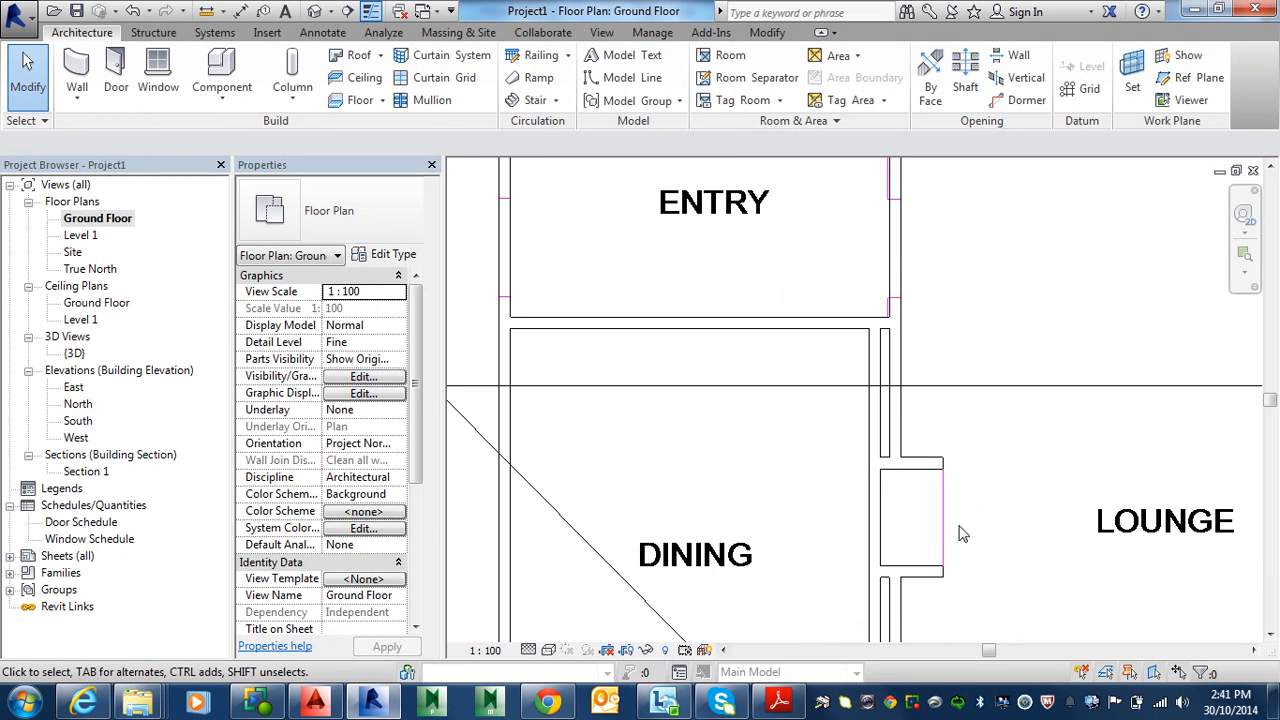
scroll(853, 385, down, 3)
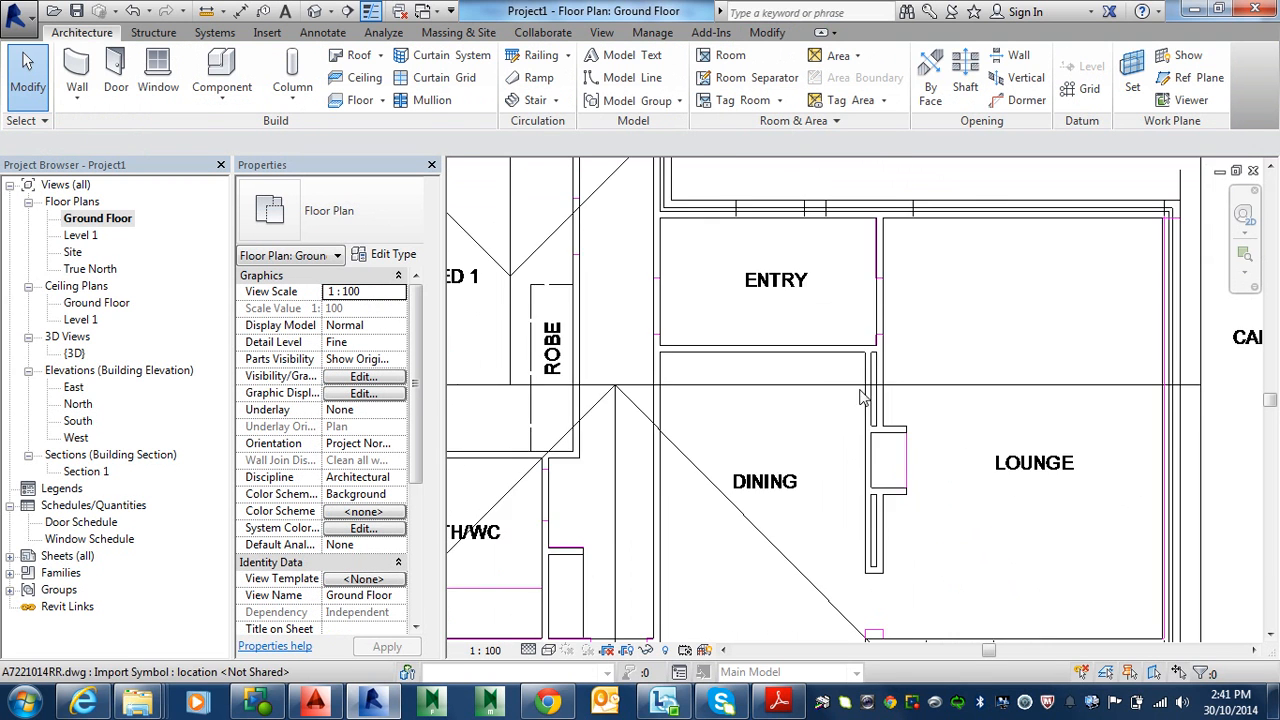
middle_drag(845, 437, 853, 489)
scroll(900, 470, up, 5)
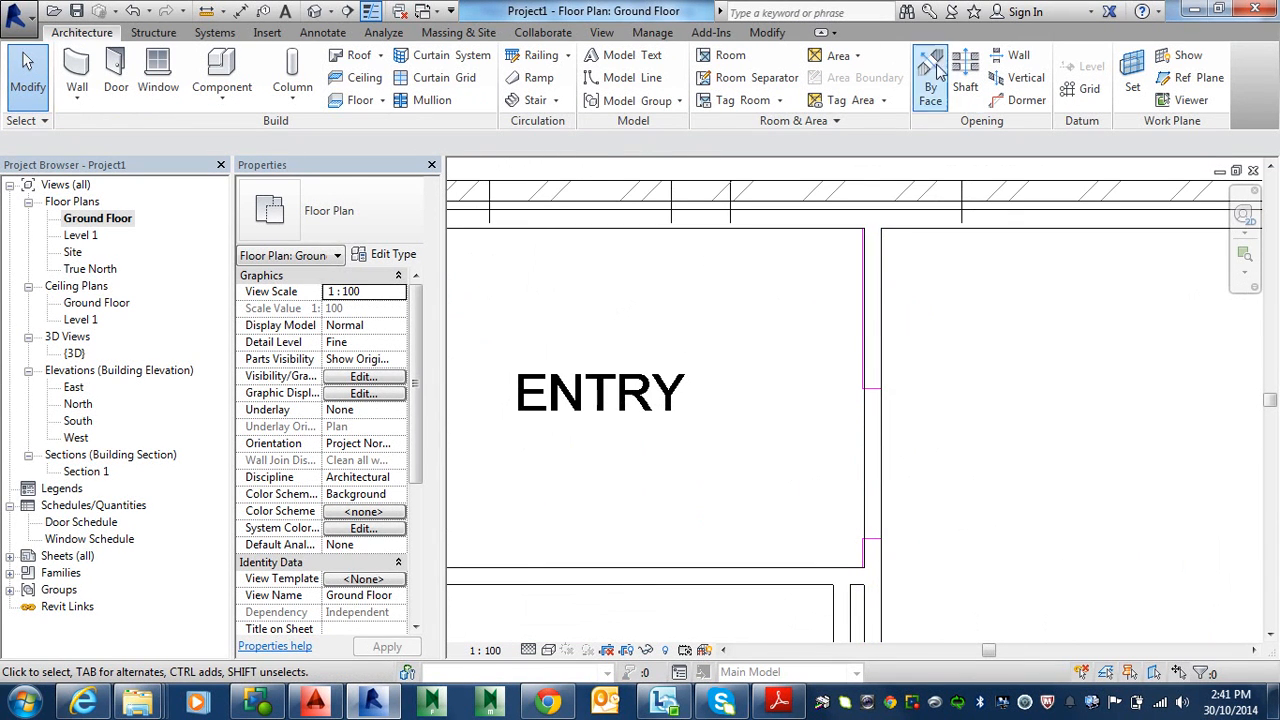
click(1012, 56)
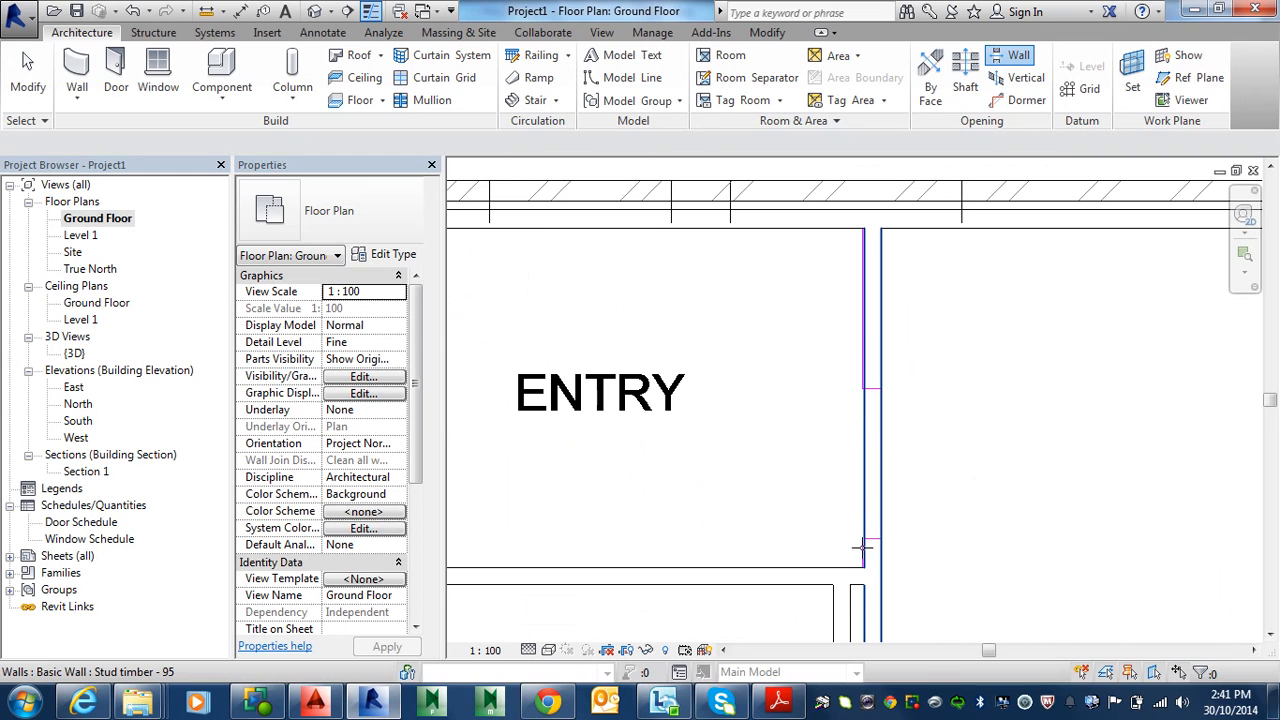
click(867, 480)
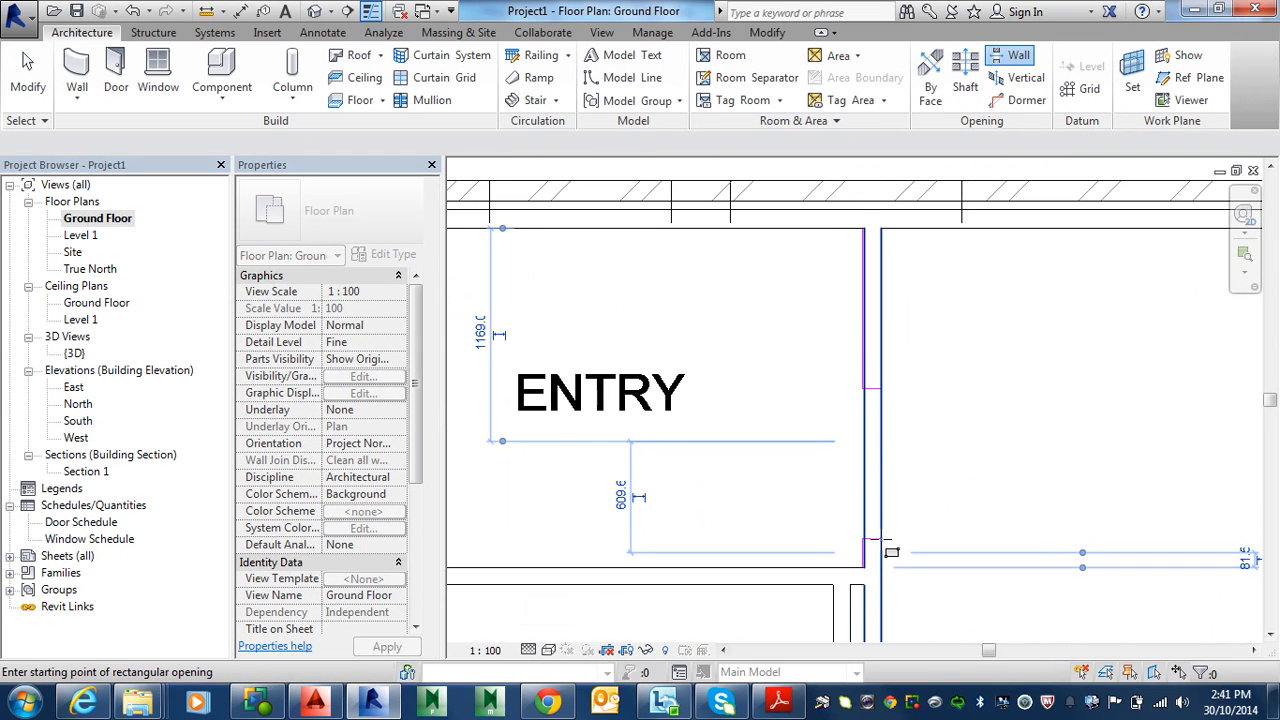
scroll(882, 540, up, 3)
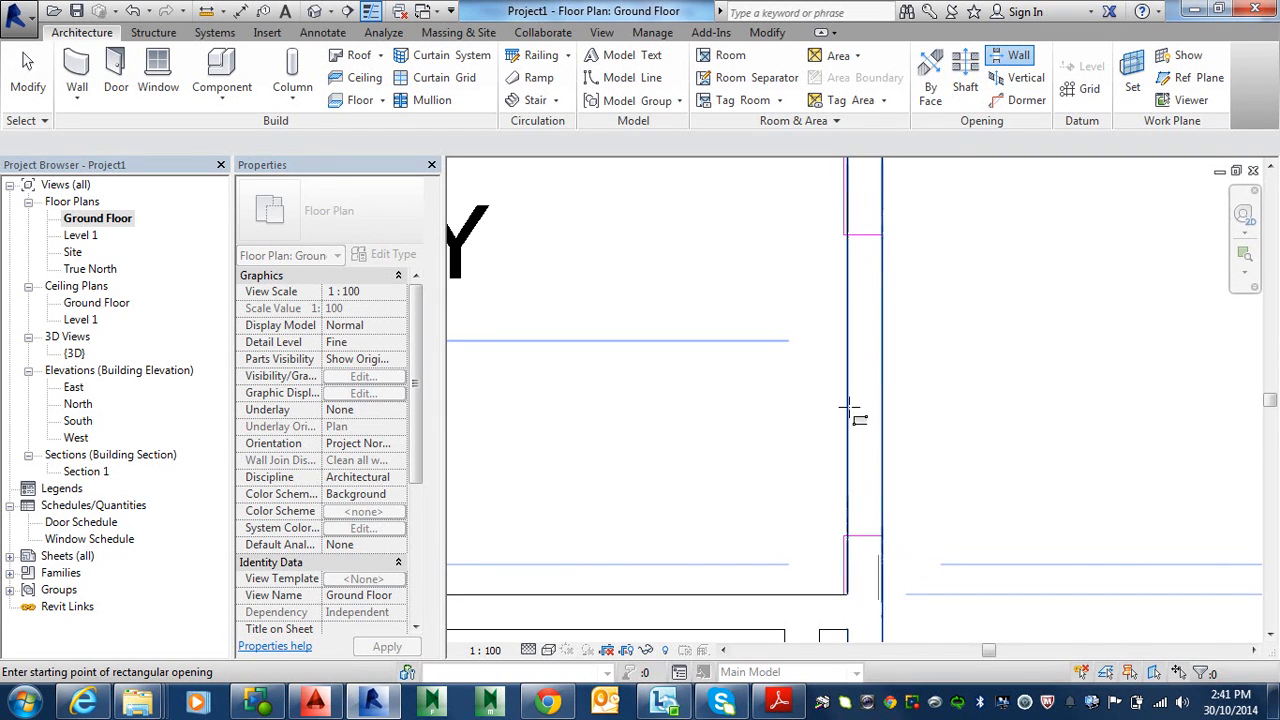
click(882, 506)
click(878, 492)
scroll(880, 540, down, 3)
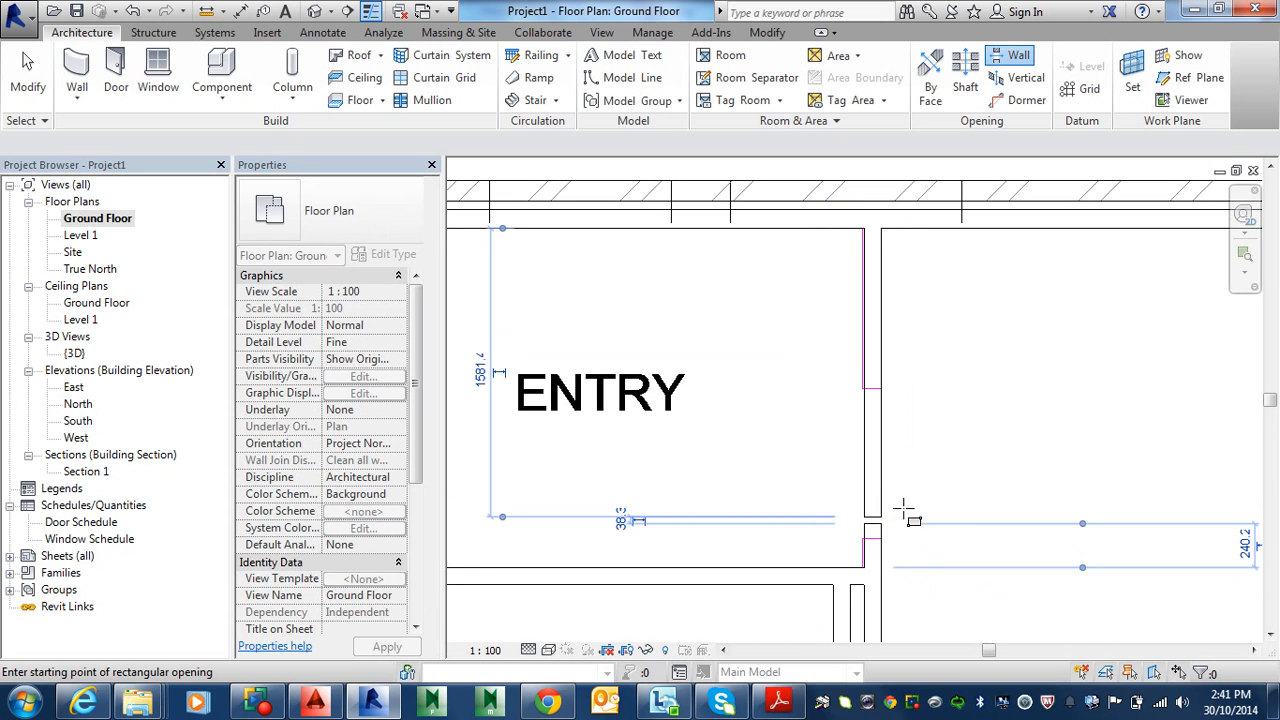
key(Escape)
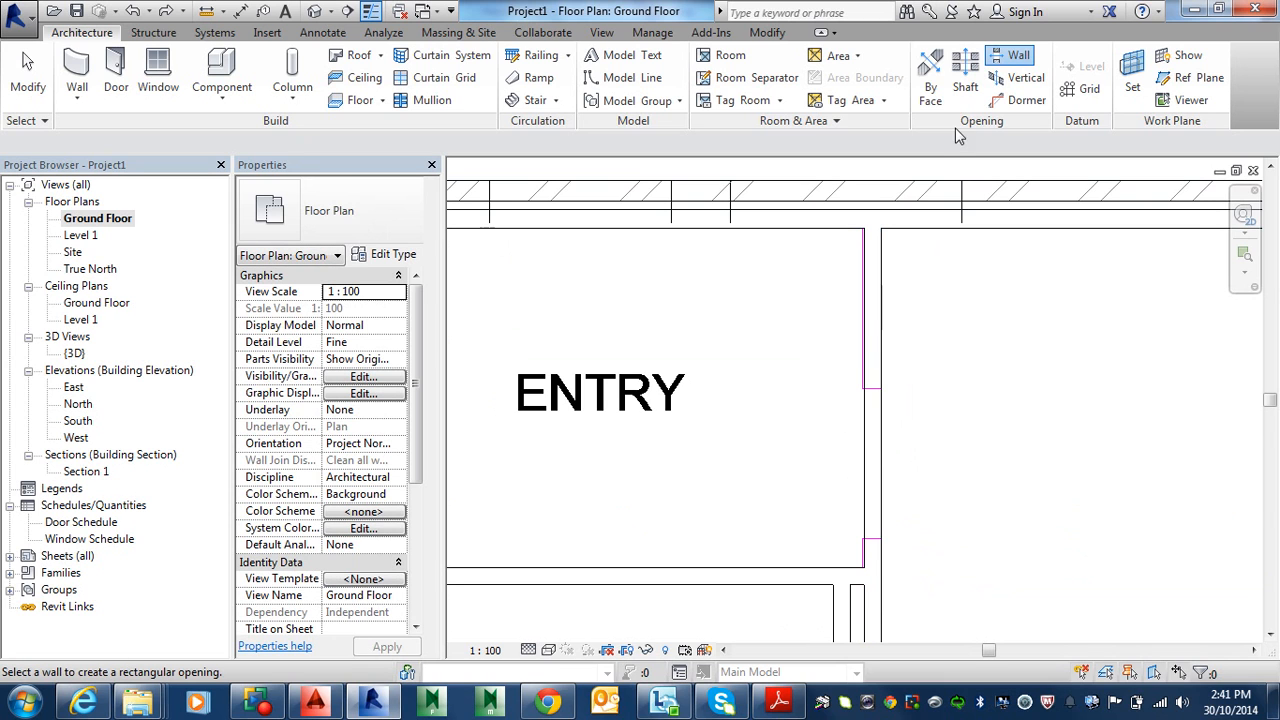
click(882, 496)
drag(882, 529, 877, 524)
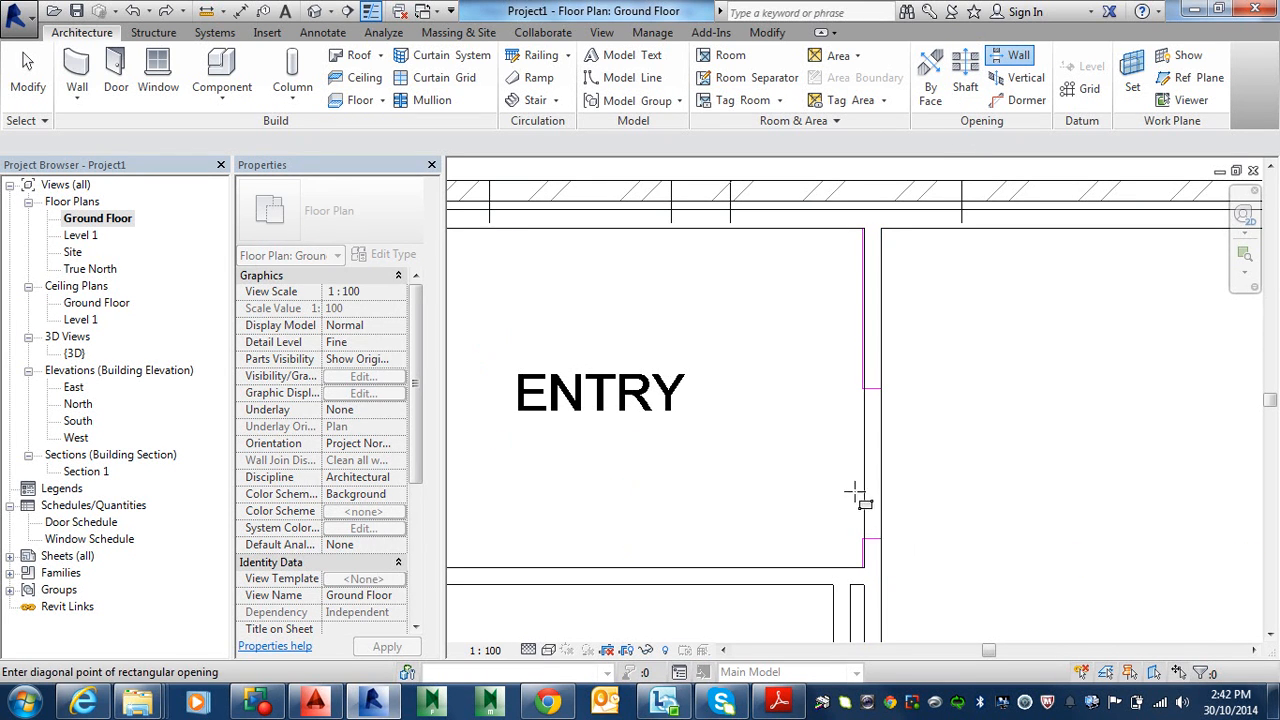
key(Escape)
key(Escape)
Cut a rectangular wall opening about 689 mm wide in the stud wall between Entry and Lounge
click(1014, 55)
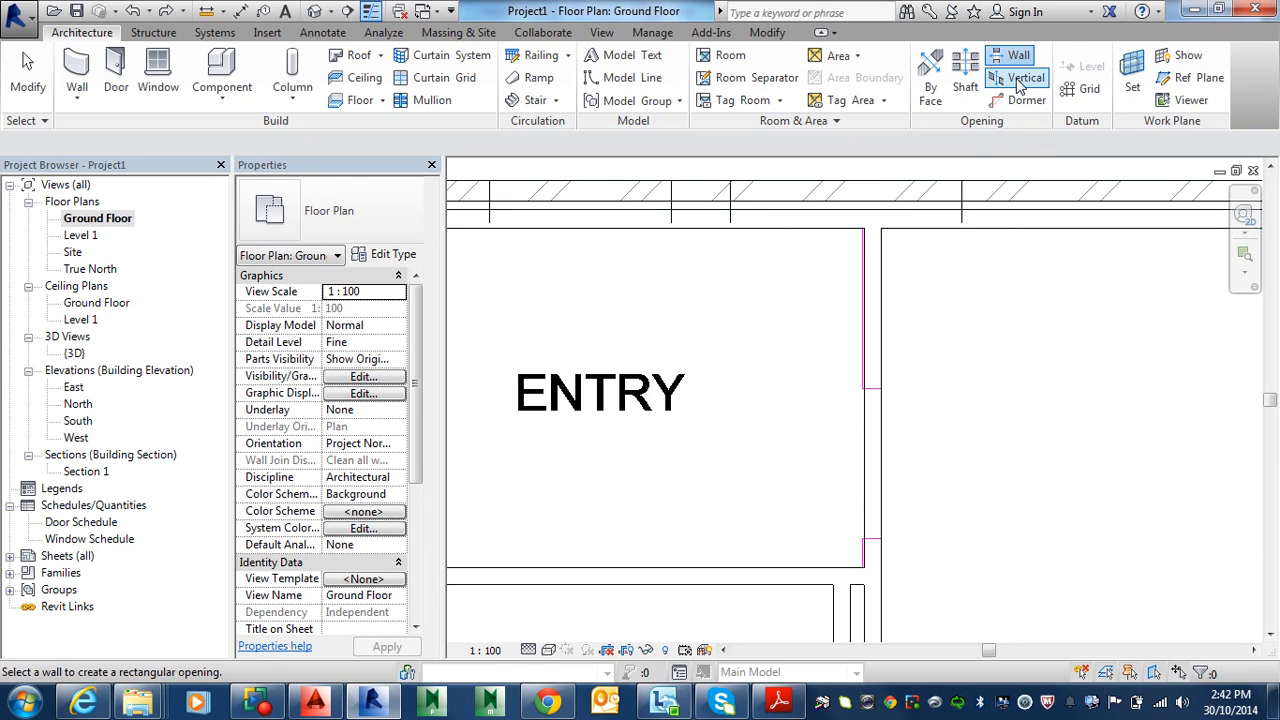
click(880, 482)
click(881, 525)
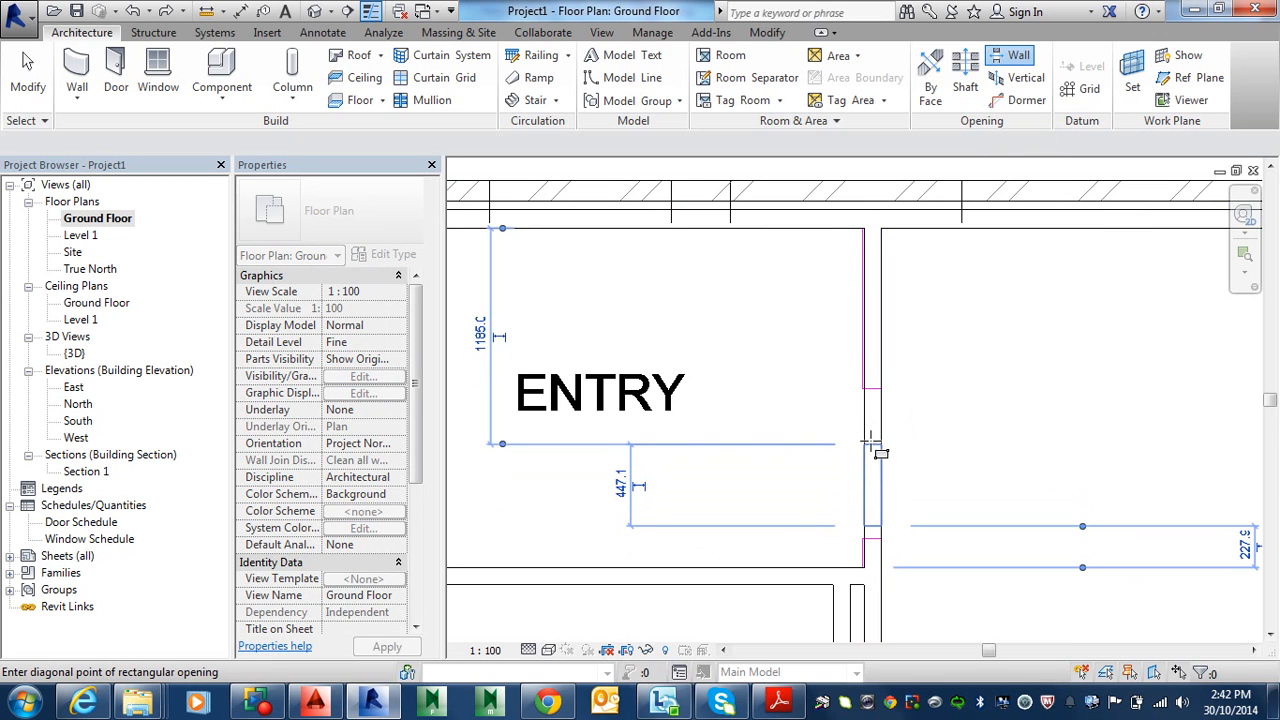
click(871, 400)
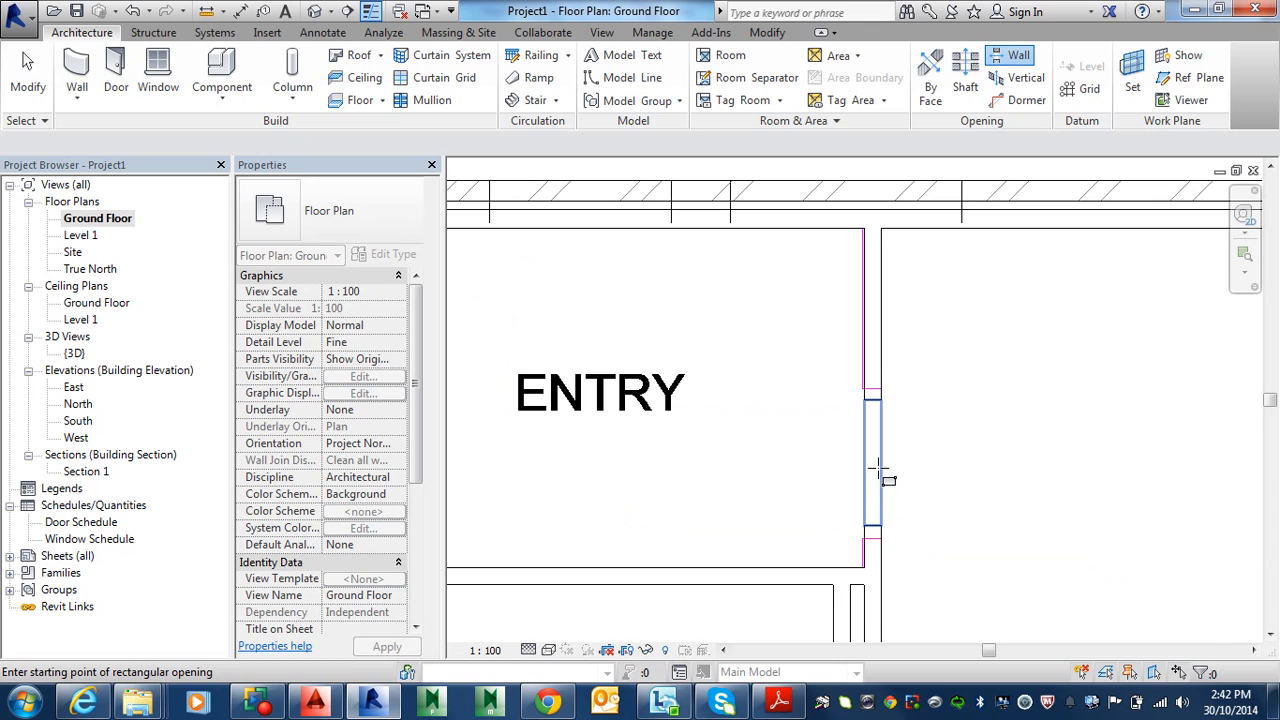
key(Escape)
Stretch both ends of the Entry–Lounge opening to the magenta opening marks, making it 820 mm wide
click(887, 481)
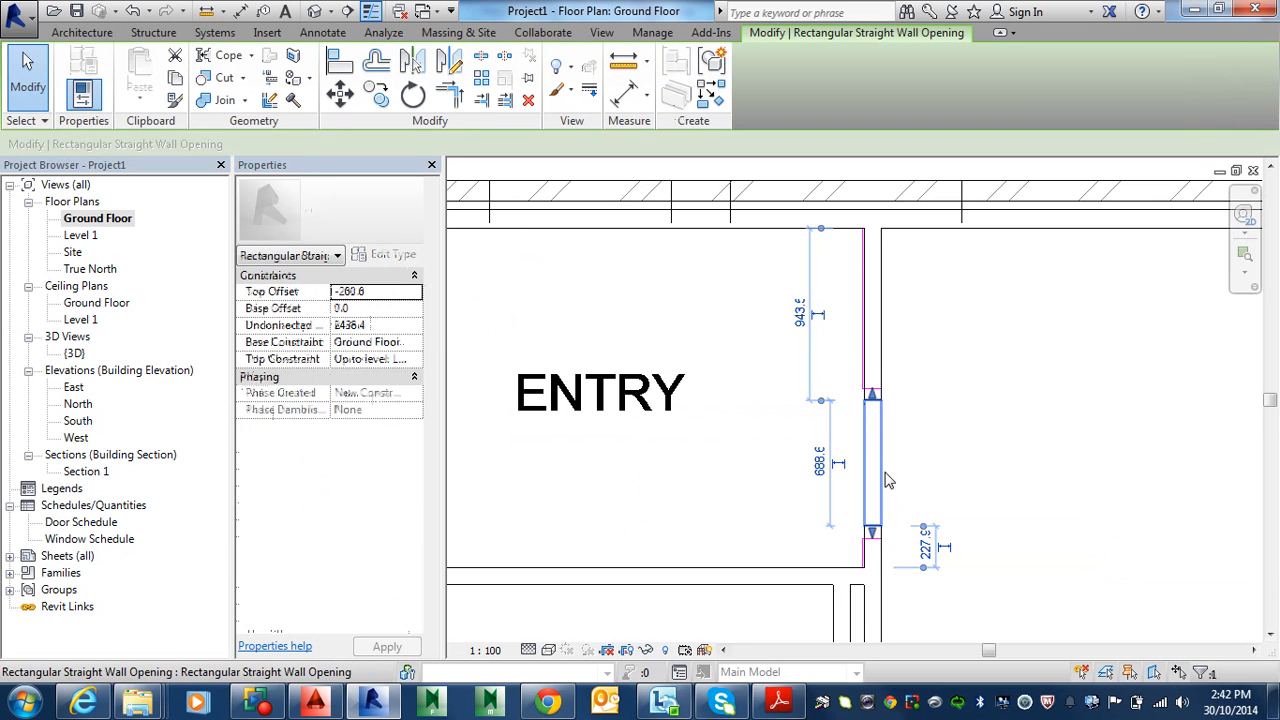
scroll(876, 546, up, 2)
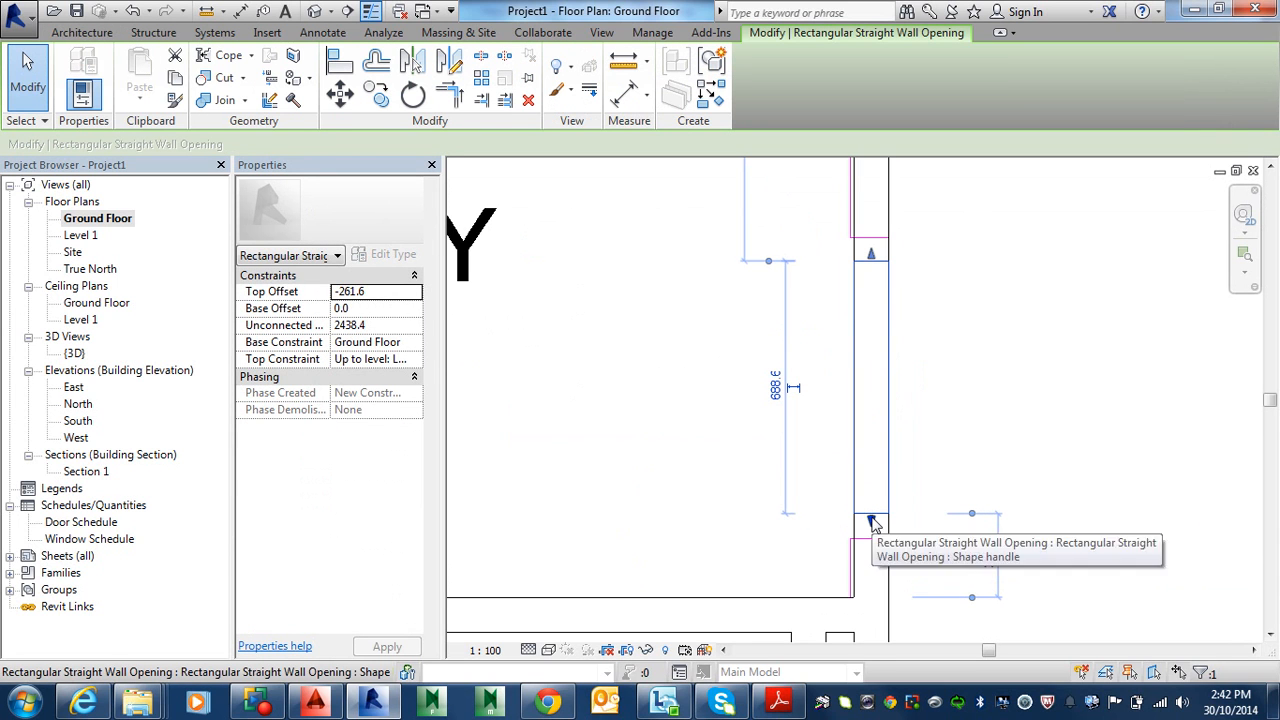
drag(872, 519, 875, 540)
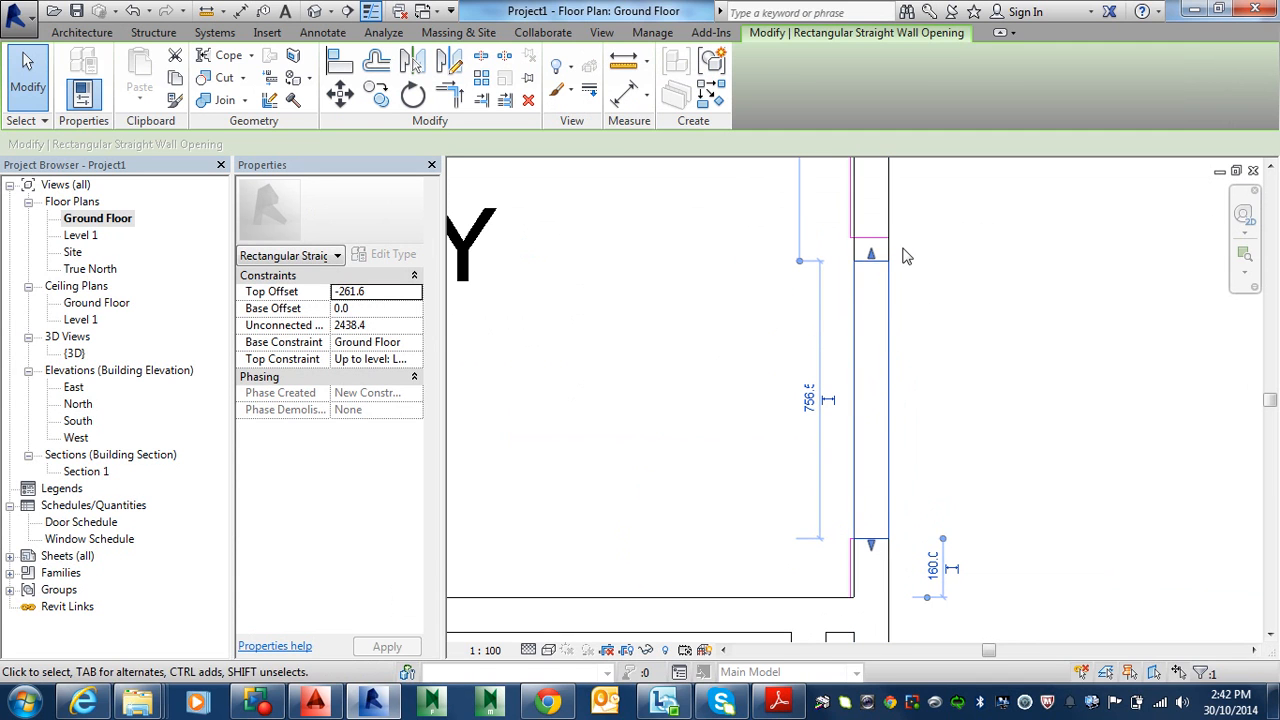
drag(872, 259, 872, 243)
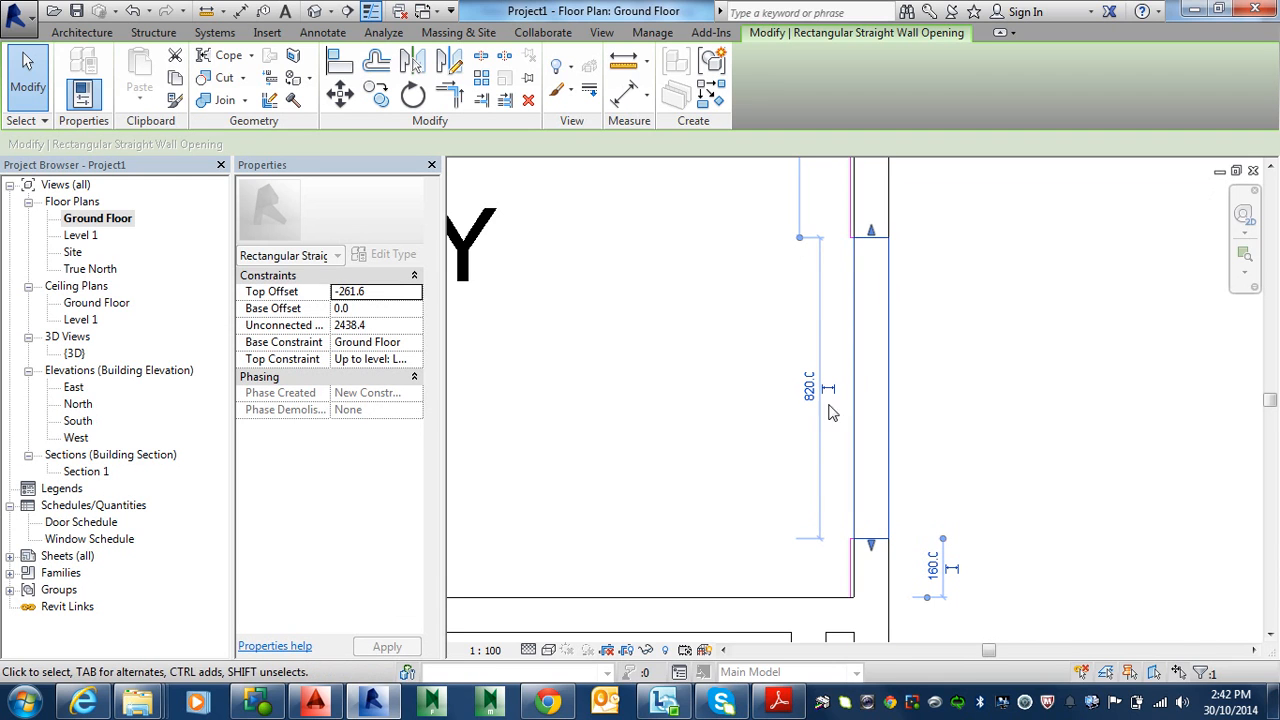
scroll(815, 398, up, 4)
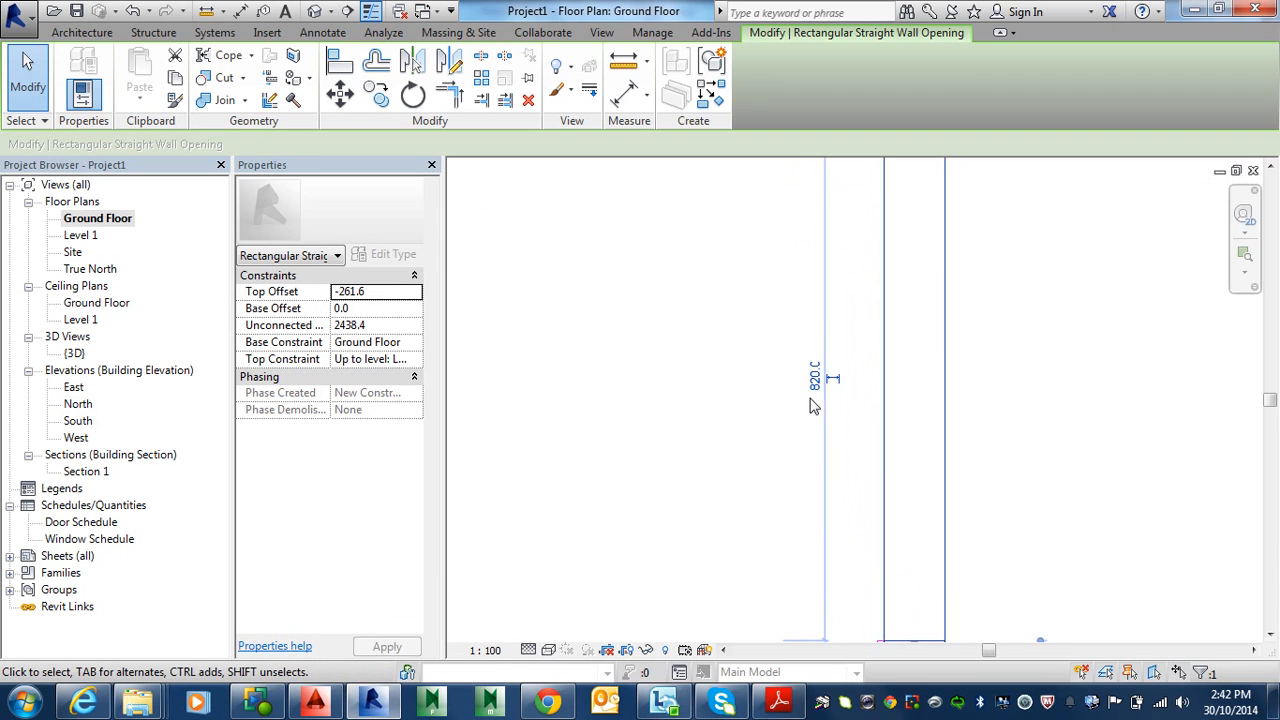
scroll(865, 398, down, 3)
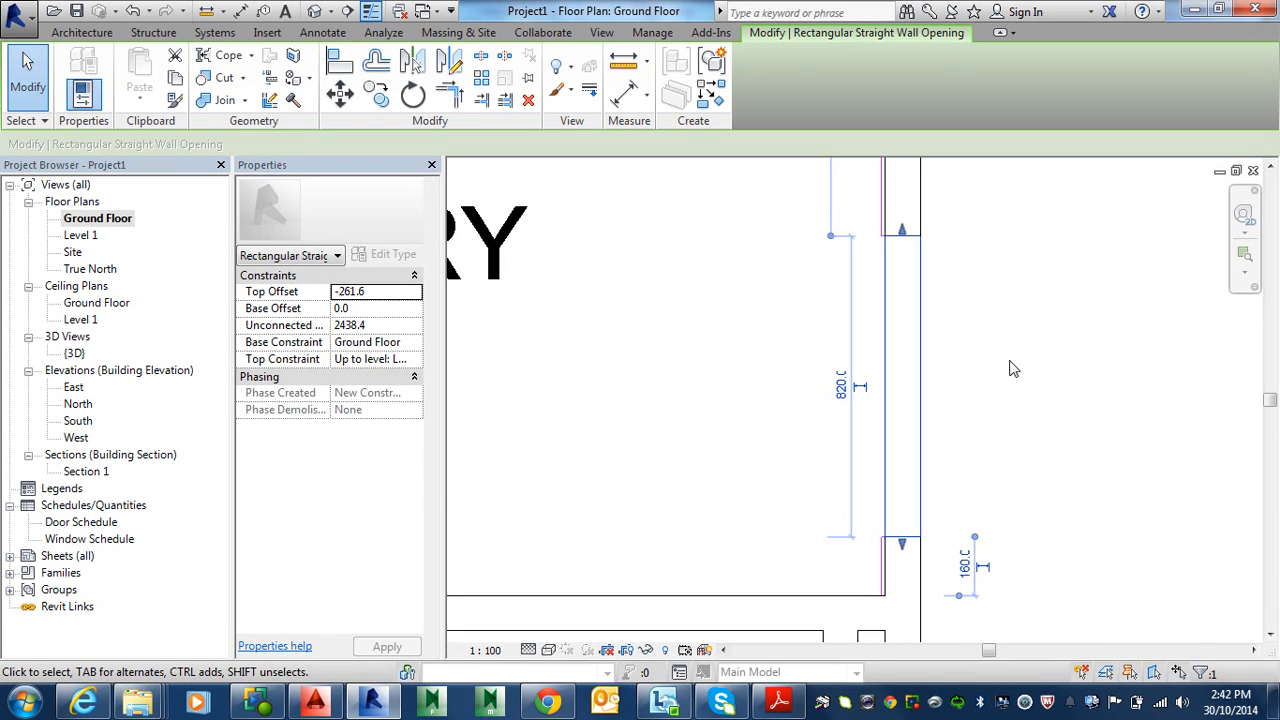
click(977, 453)
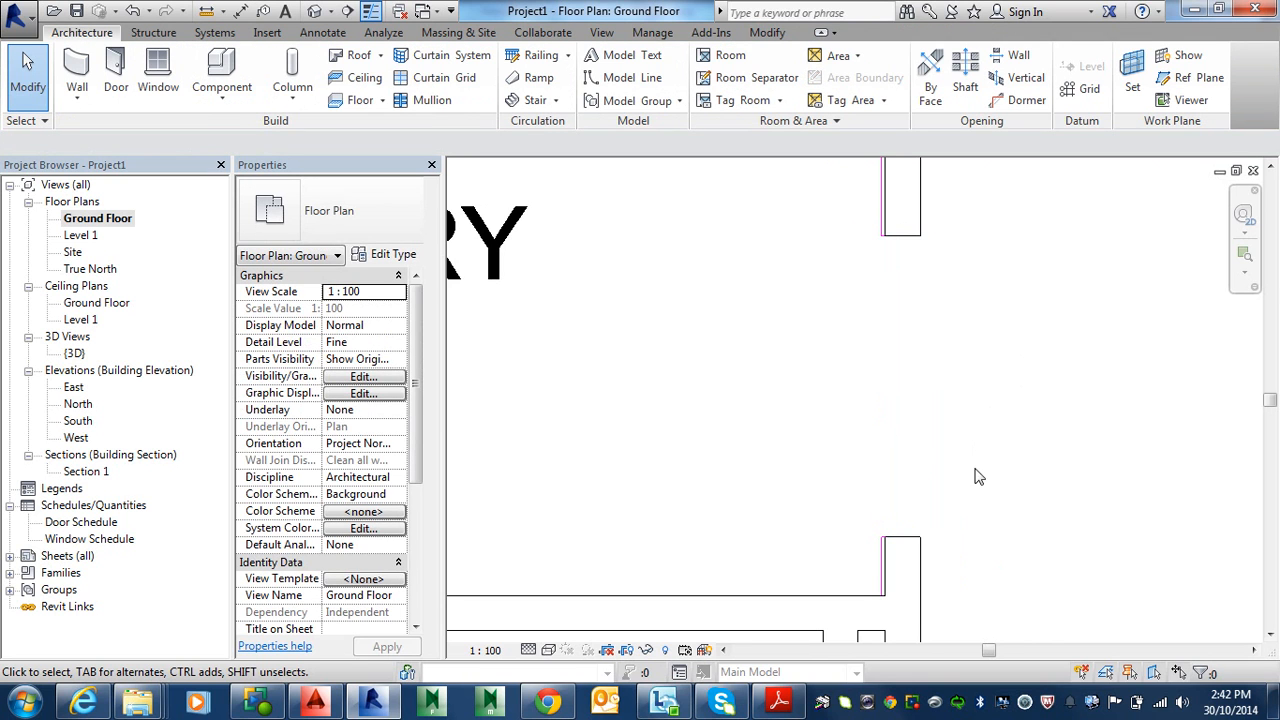
scroll(977, 427, down, 6)
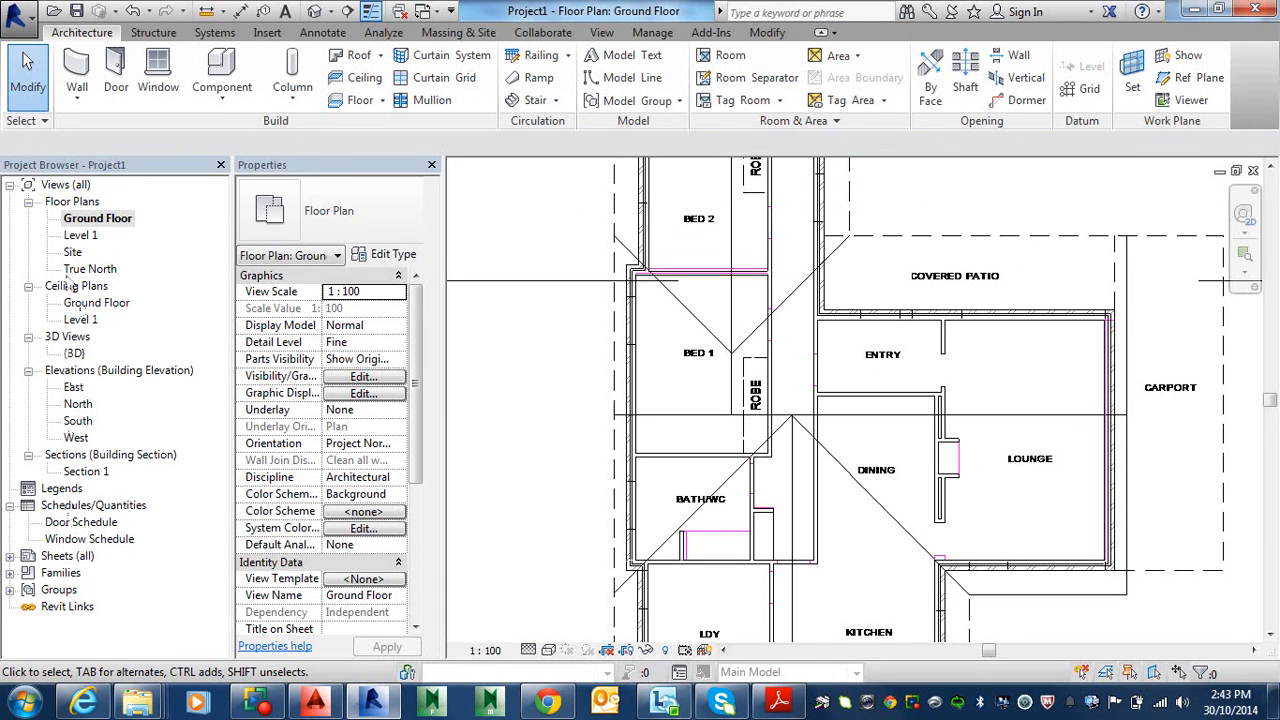
Open the default 3D view at the wall opening between Entry and Lounge
click(314, 11)
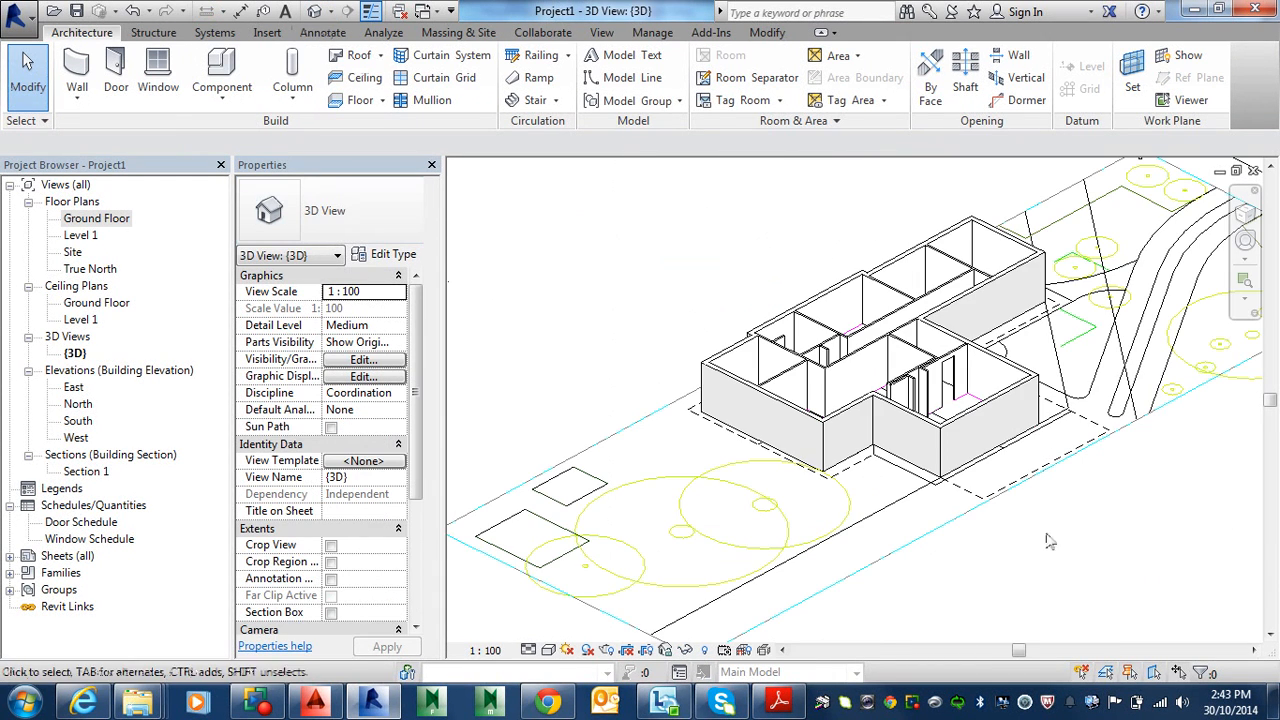
middle_drag(1042, 426, 930, 470)
scroll(845, 425, up, 8)
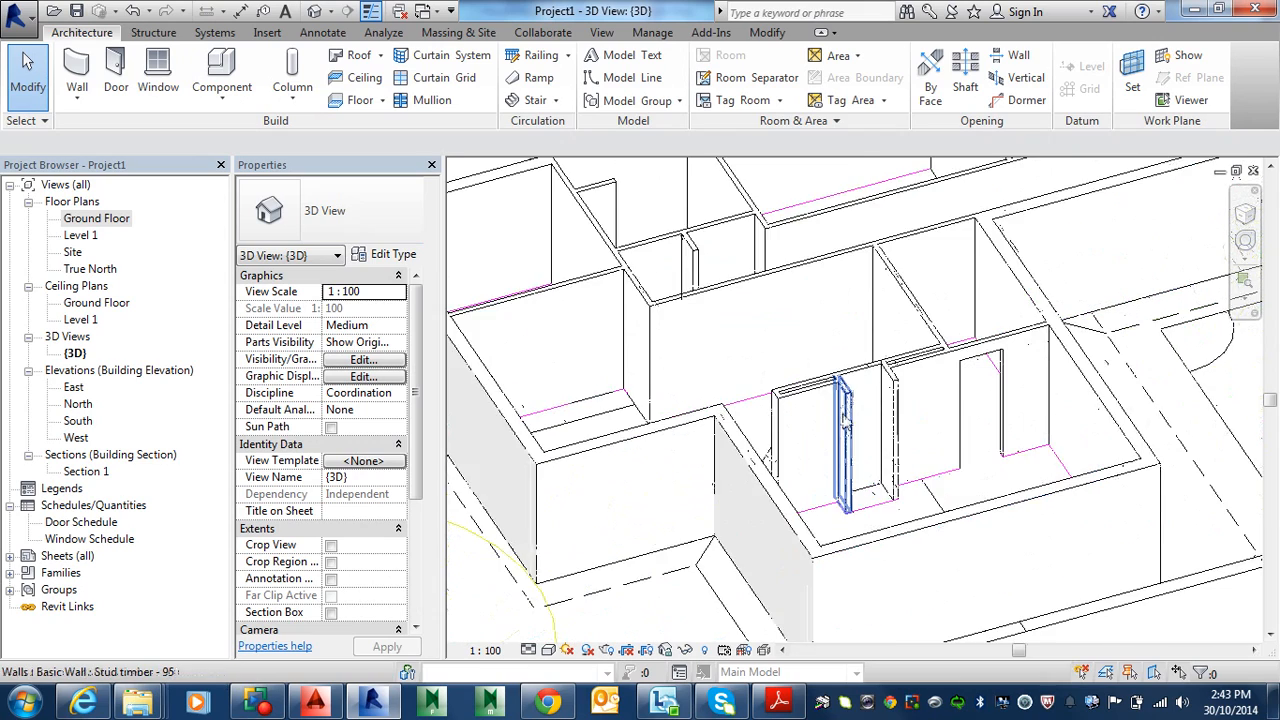
scroll(845, 425, up, 2)
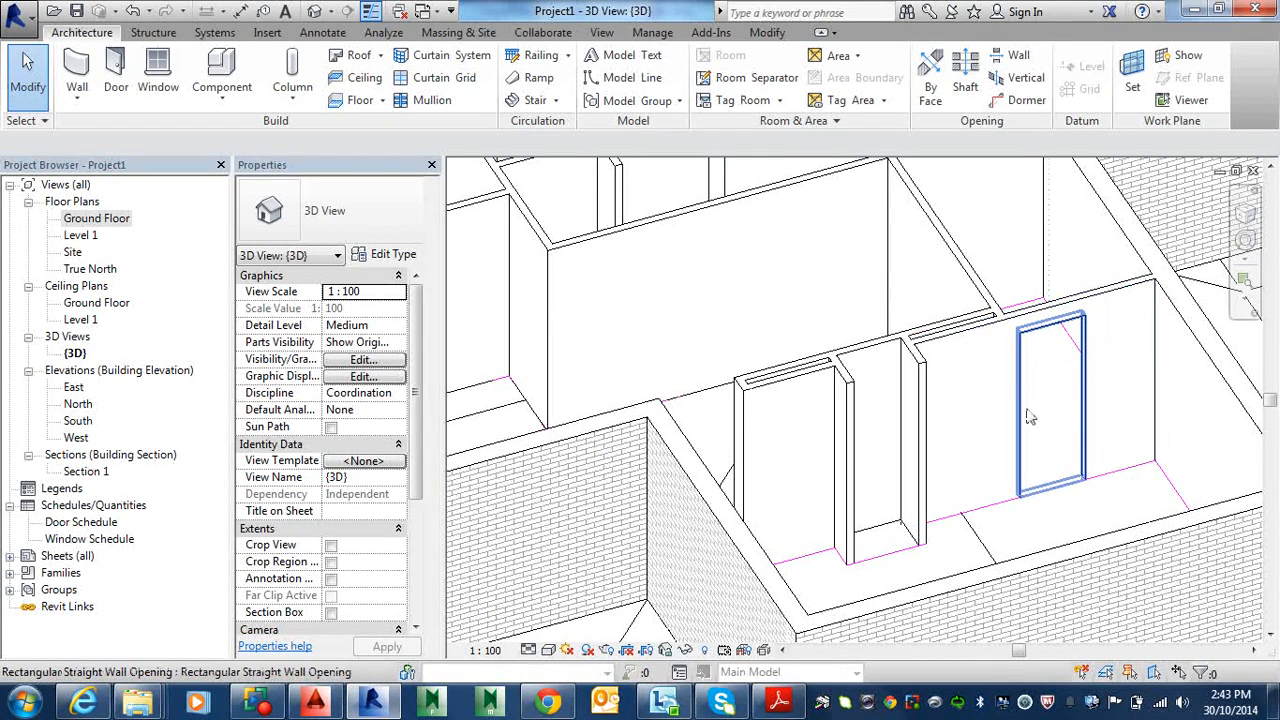
Set the unconnected height of the Entry–Lounge wall opening to 2100 mm and apply it
click(1040, 462)
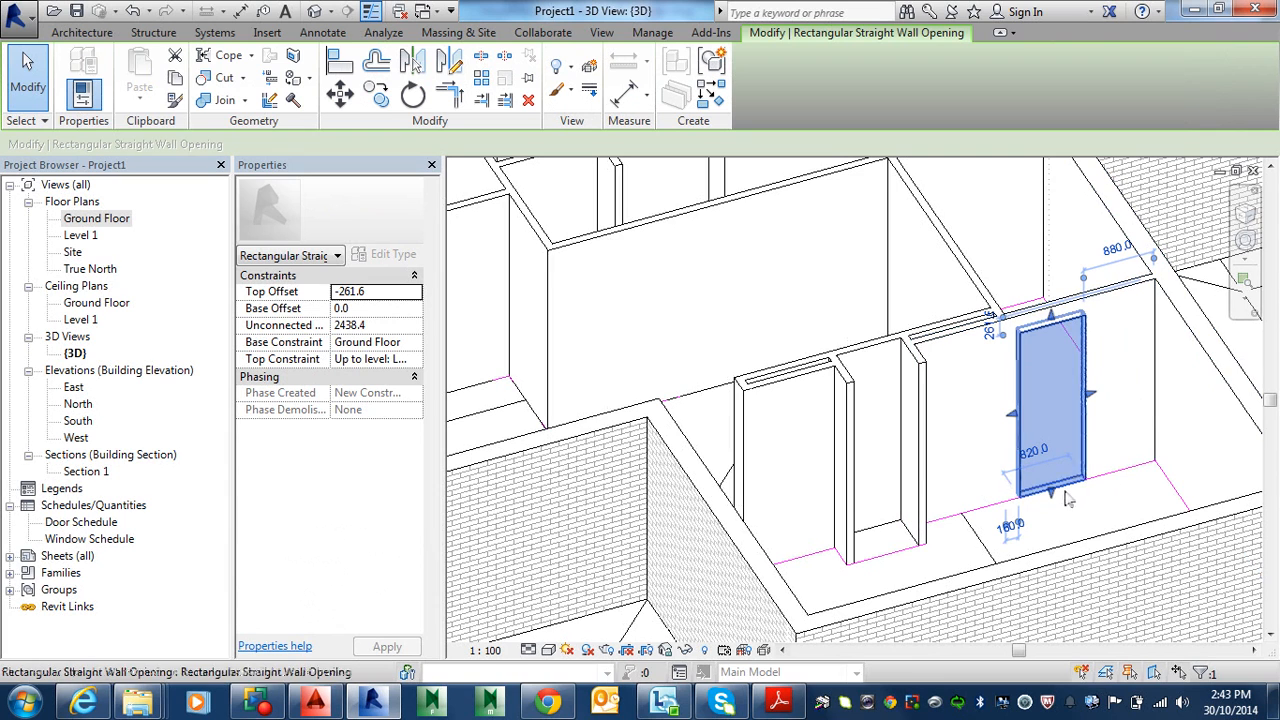
click(387, 326)
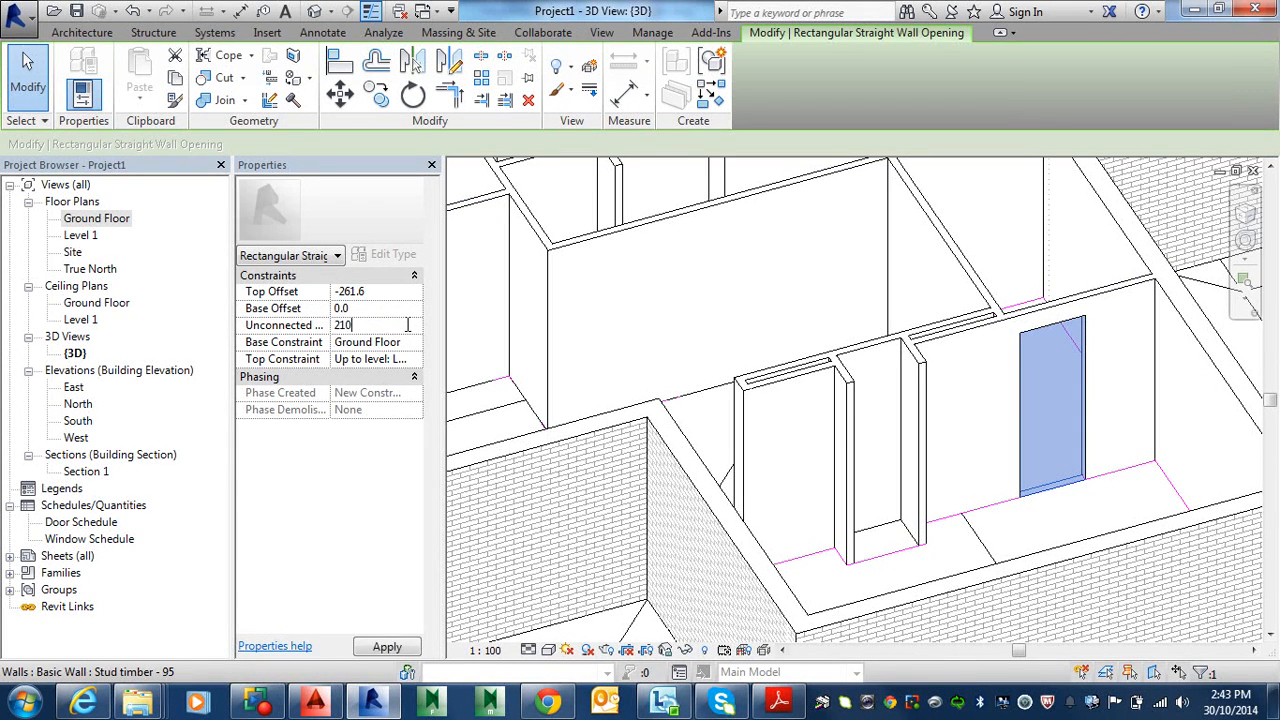
key(Return)
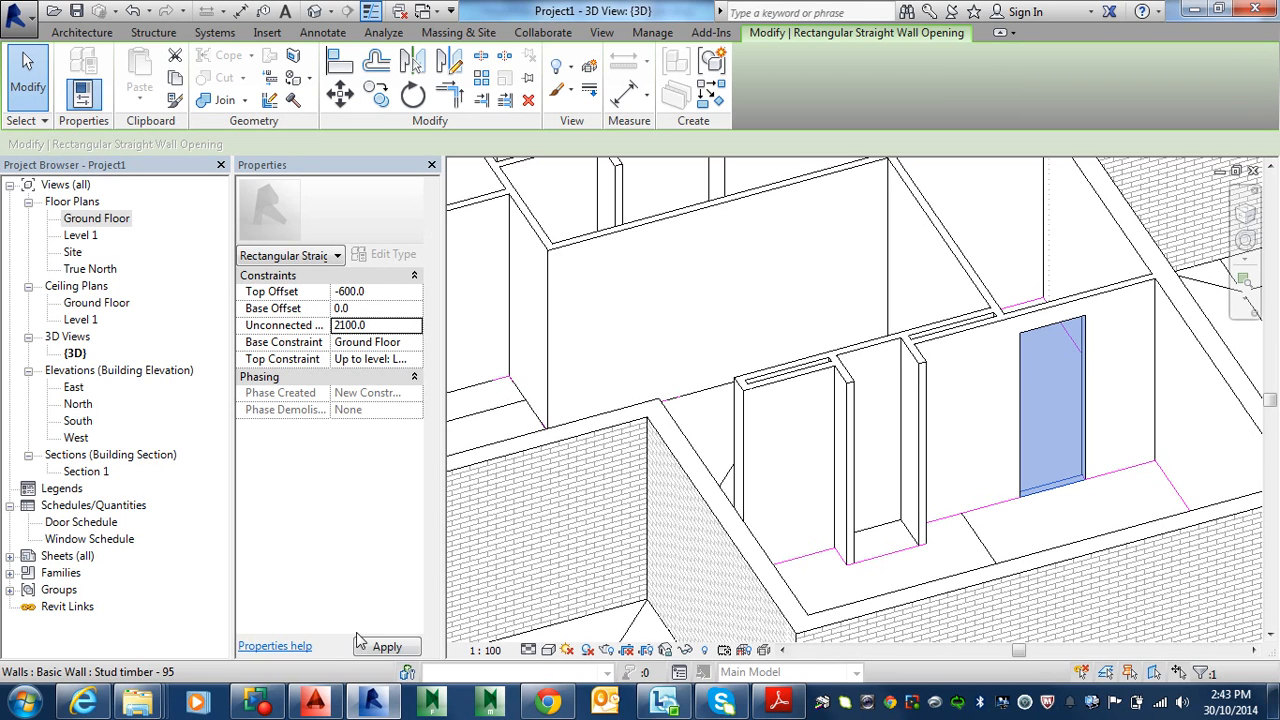
click(385, 646)
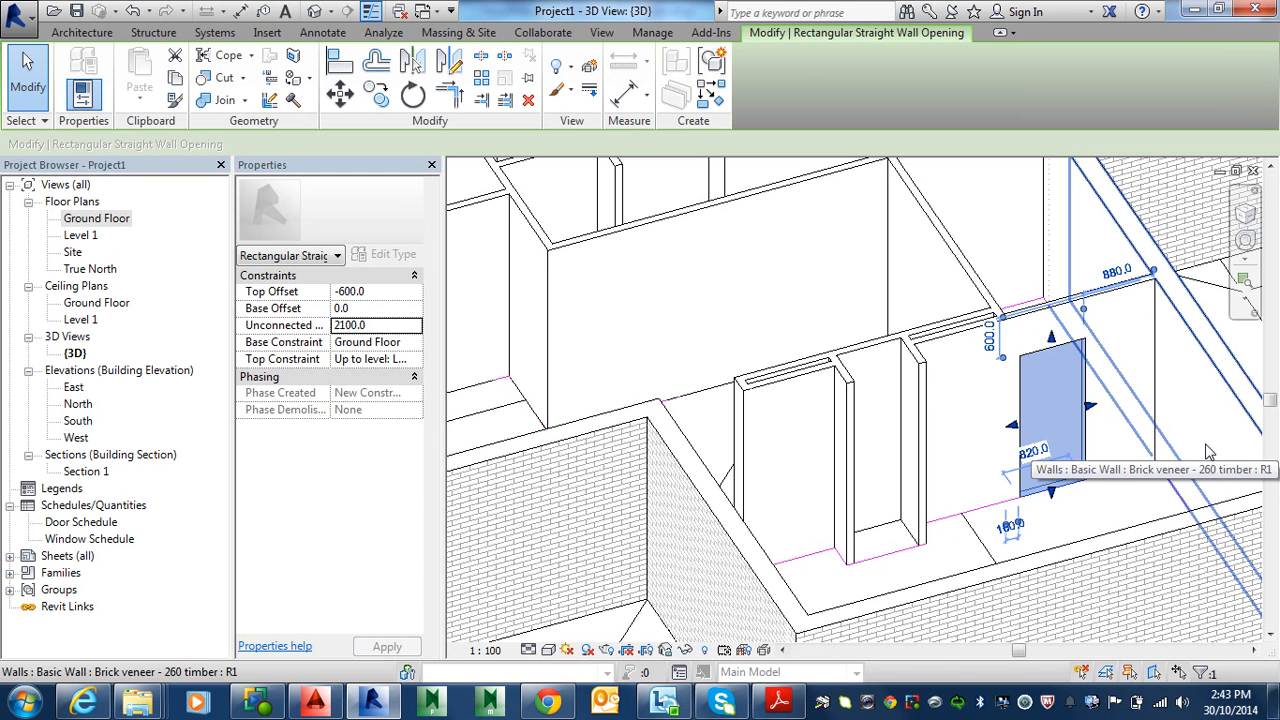
Set the unconnected height of the Entry–Lounge wall opening to 2000 mm and apply it
click(370, 325)
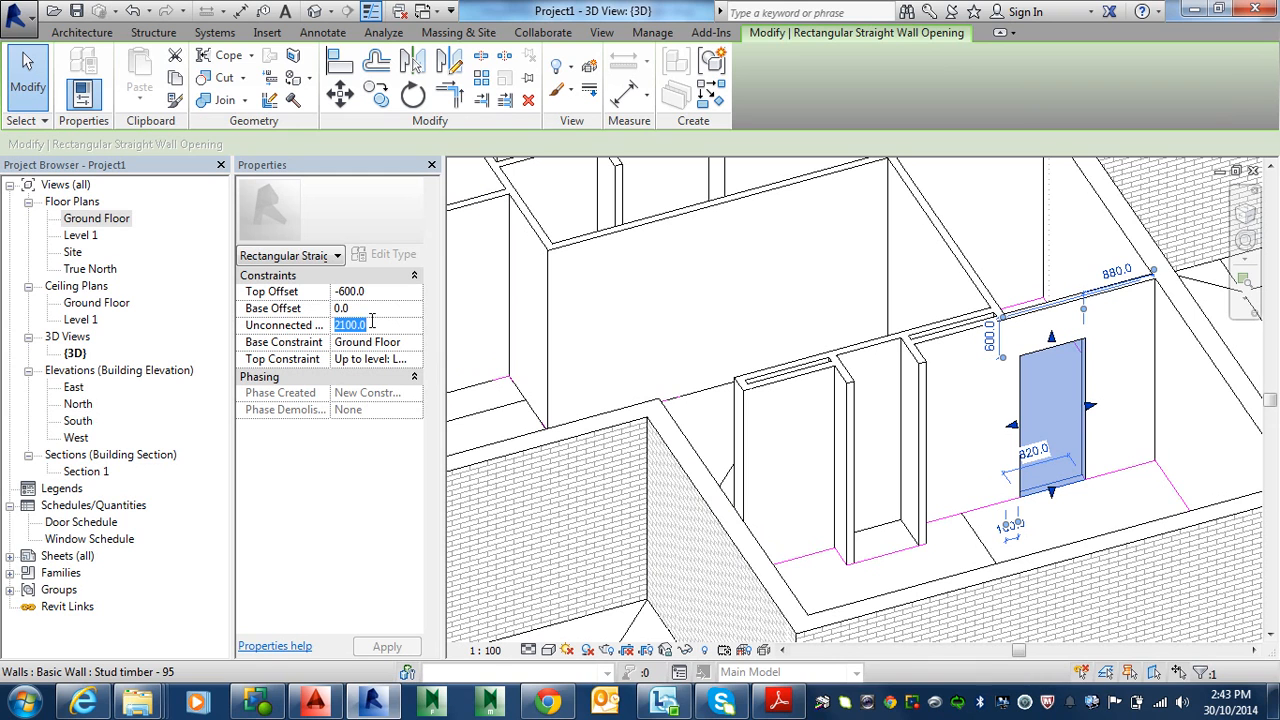
text(20)
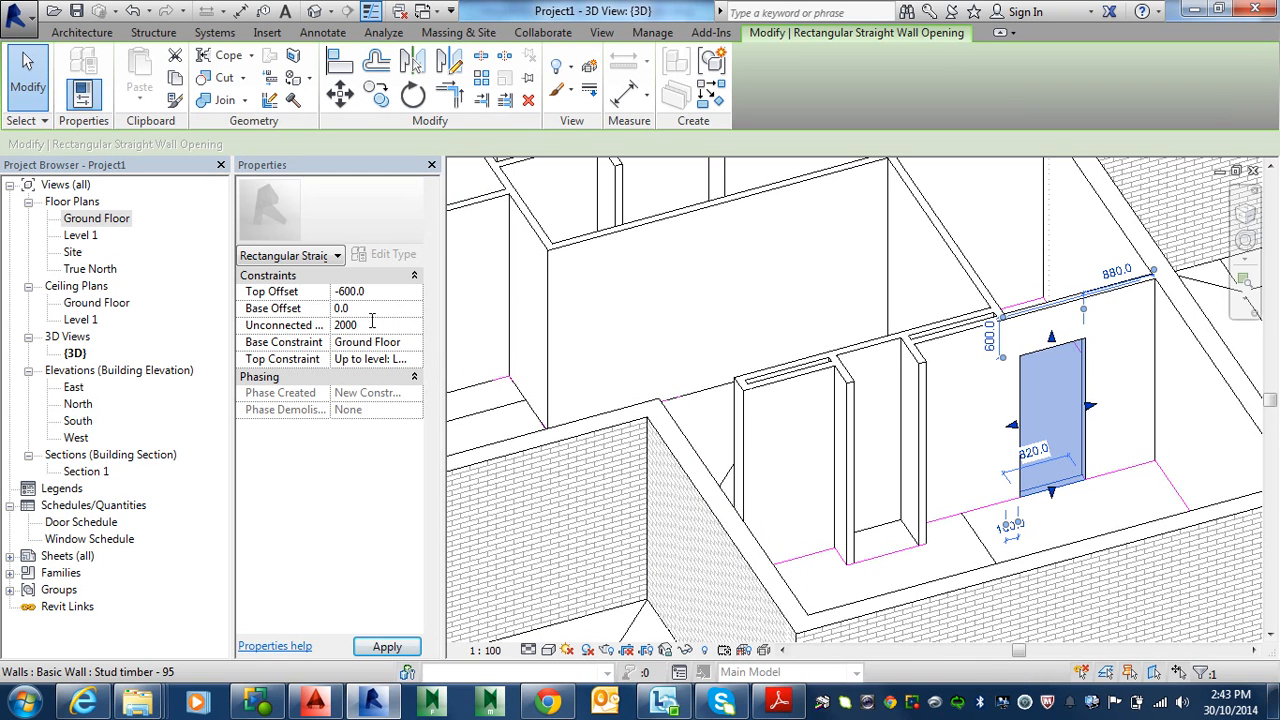
key(Return)
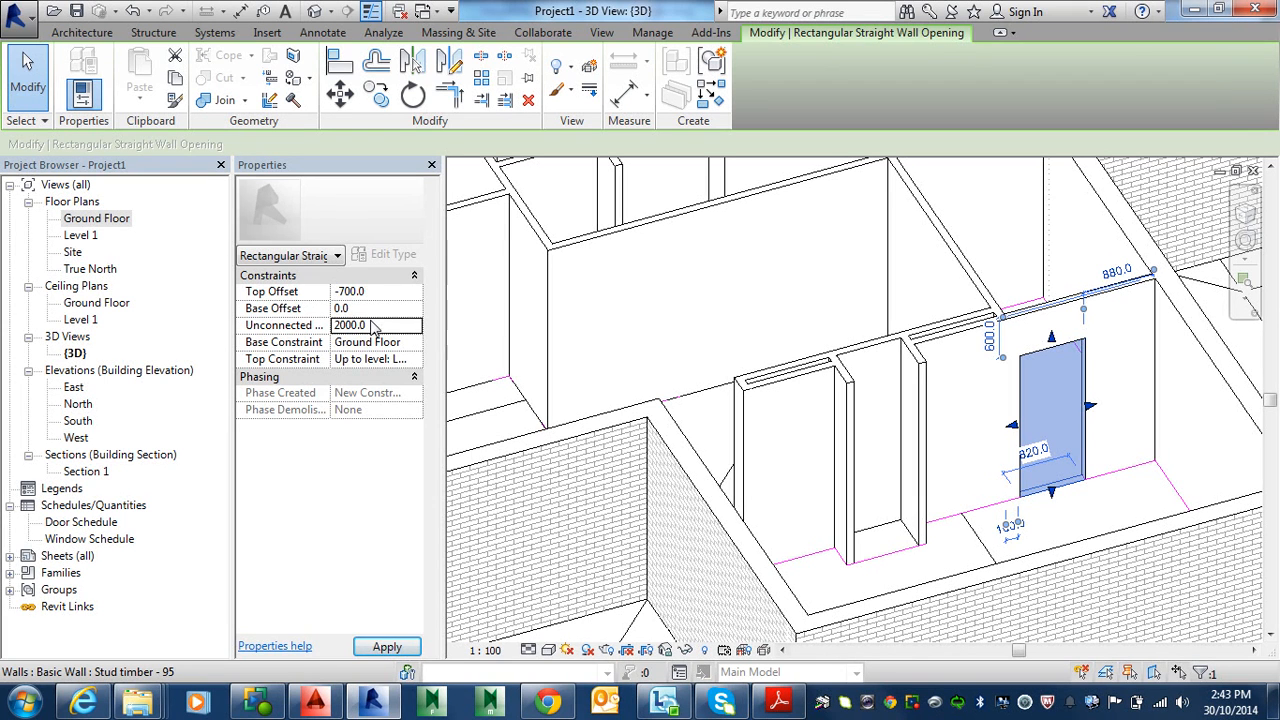
click(407, 648)
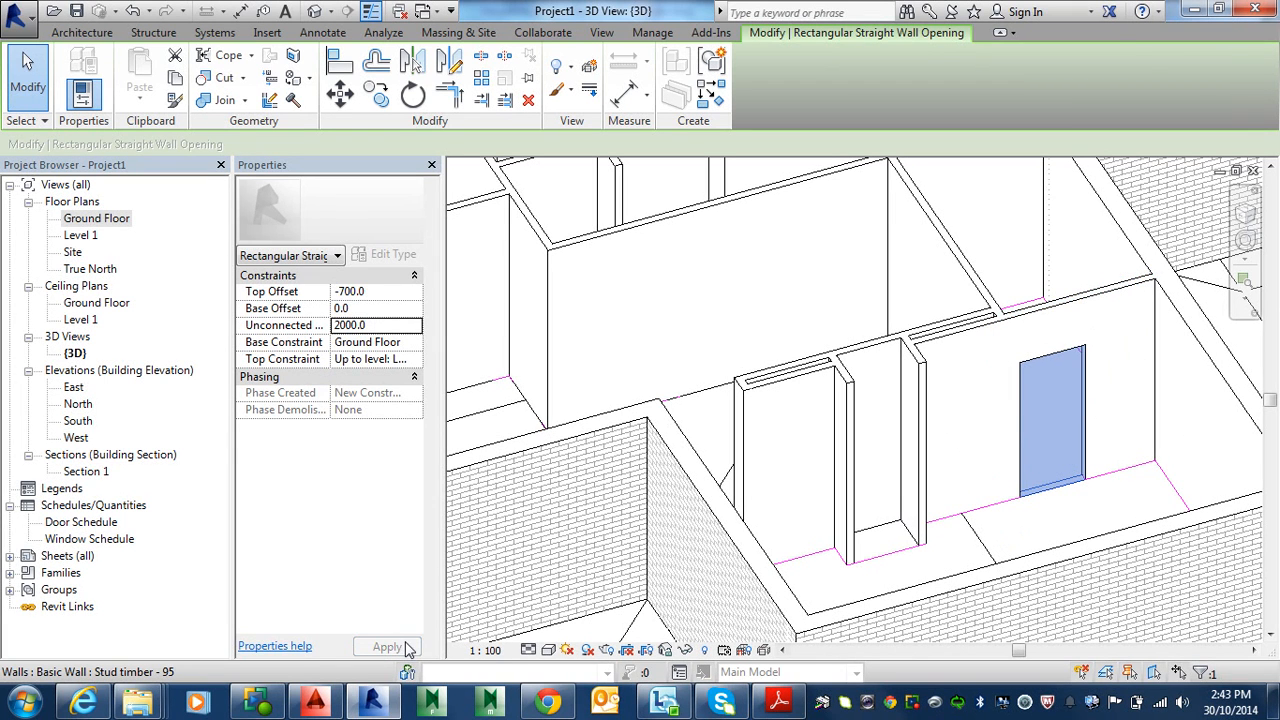
key(Escape)
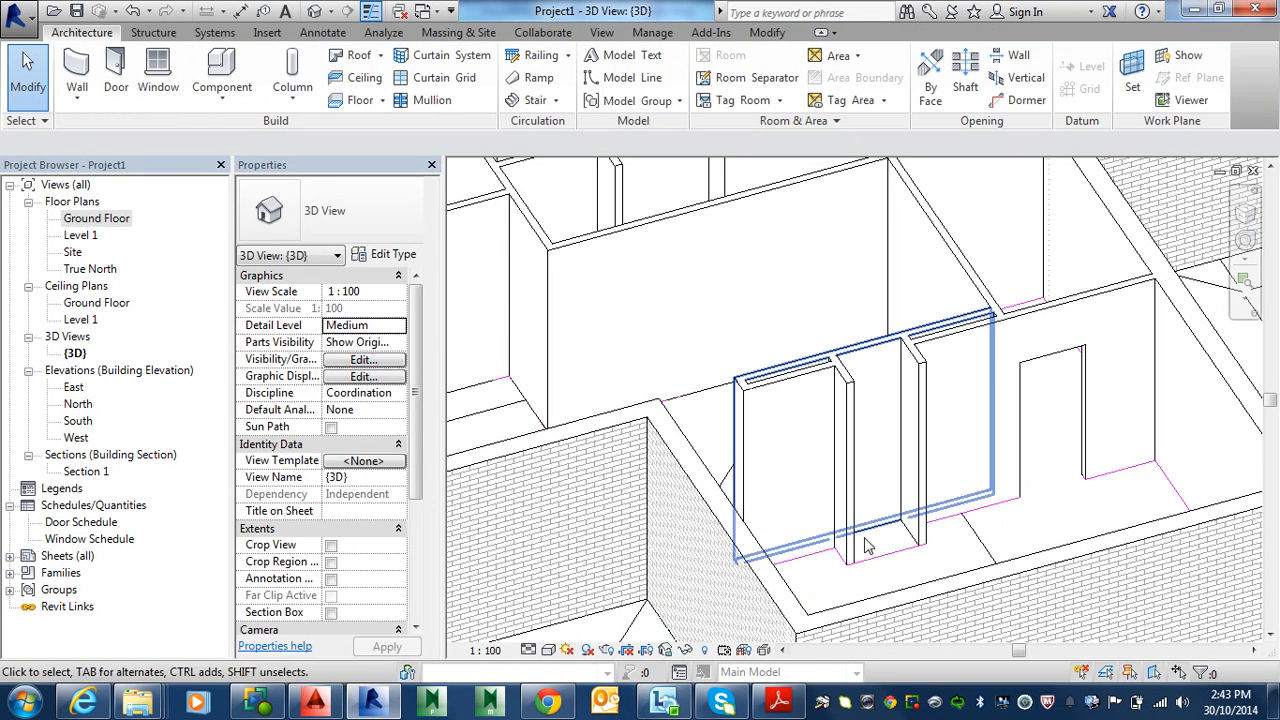
Orbit the model to view the remaining internal walls and return to the Ground Floor plan around the Entry
shift+middle_drag(865, 538, 950, 532)
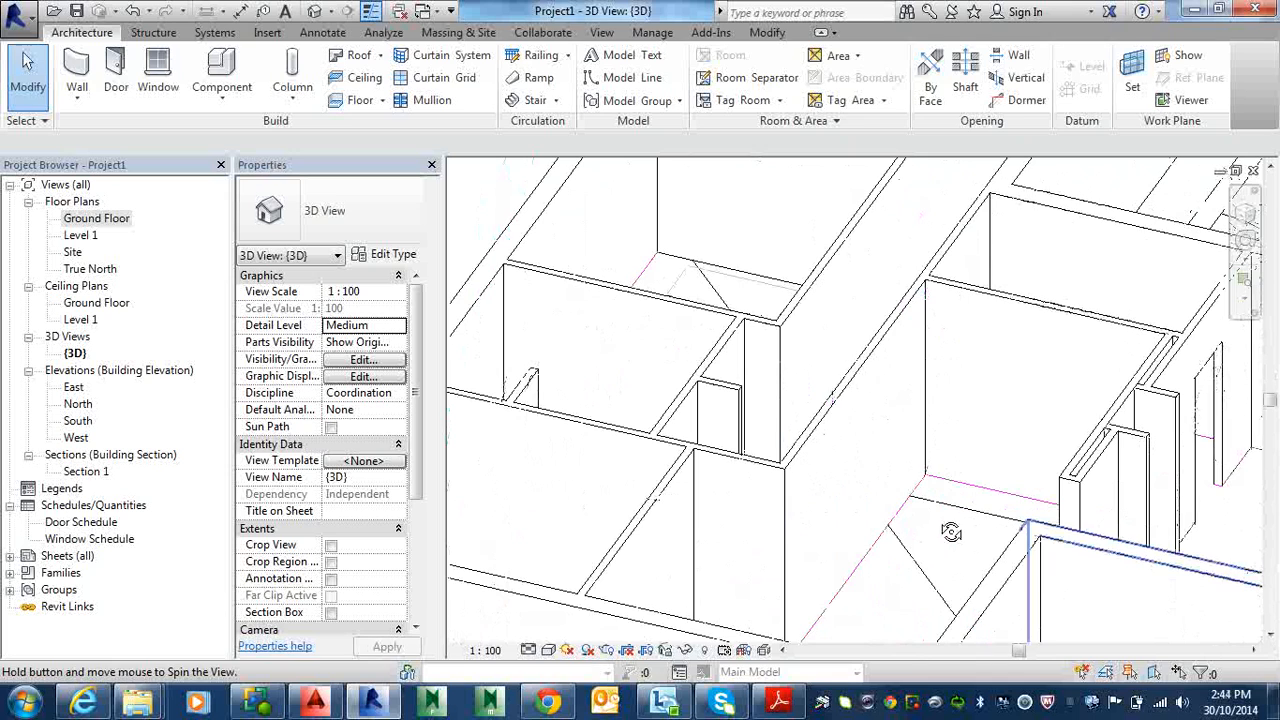
double_click(100, 219)
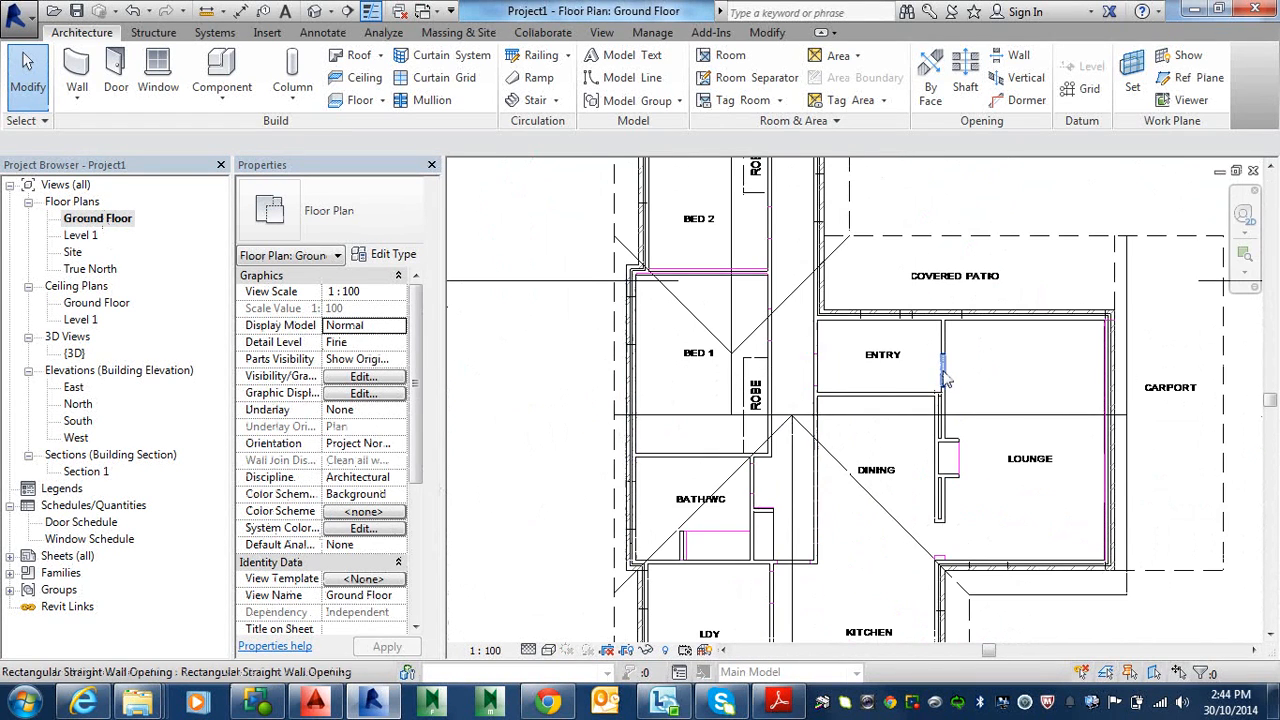
scroll(943, 378, up, 4)
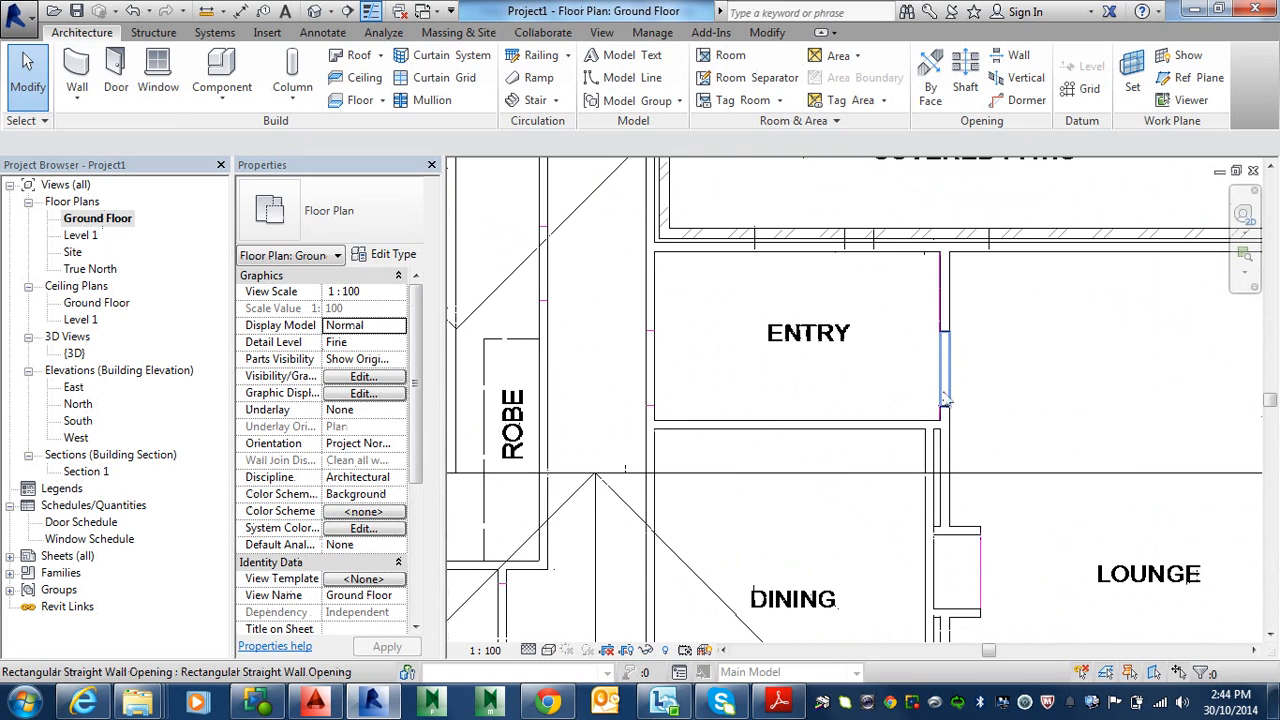
Try to copy the Entry–Lounge wall opening onto the door marks in the wall between Entry and the hallway
click(945, 400)
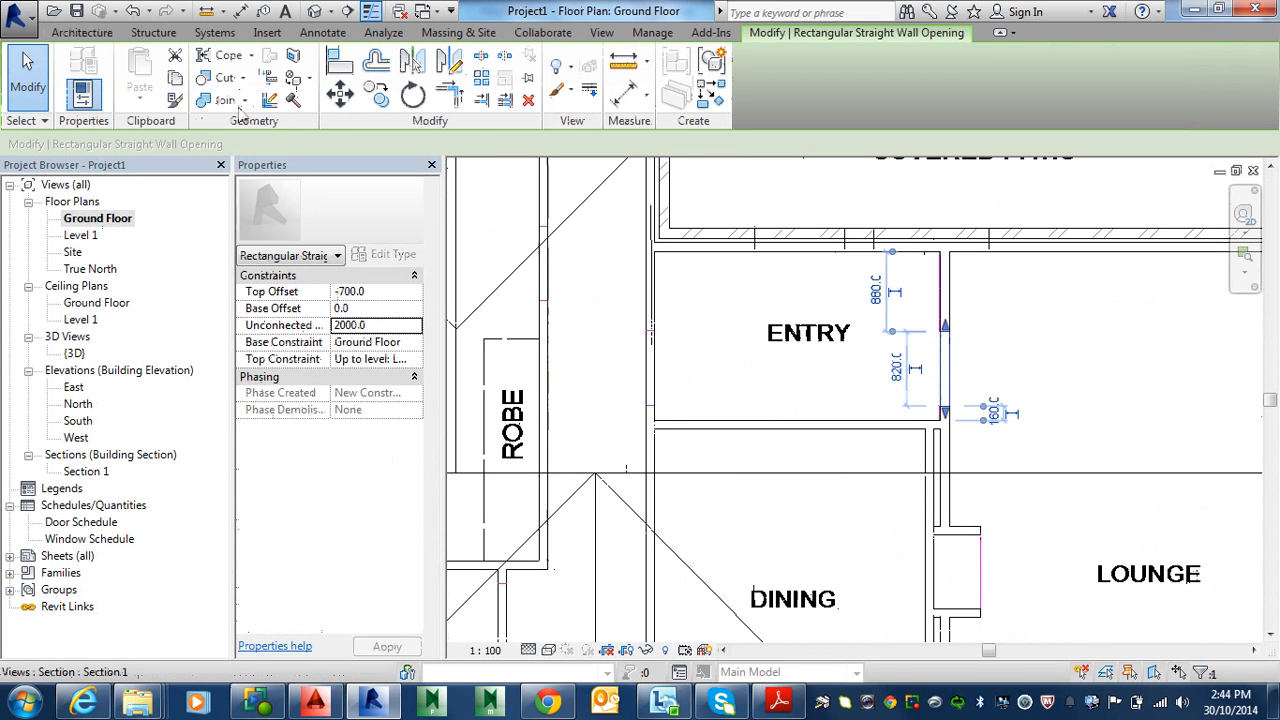
click(376, 95)
scroll(930, 425, up, 3)
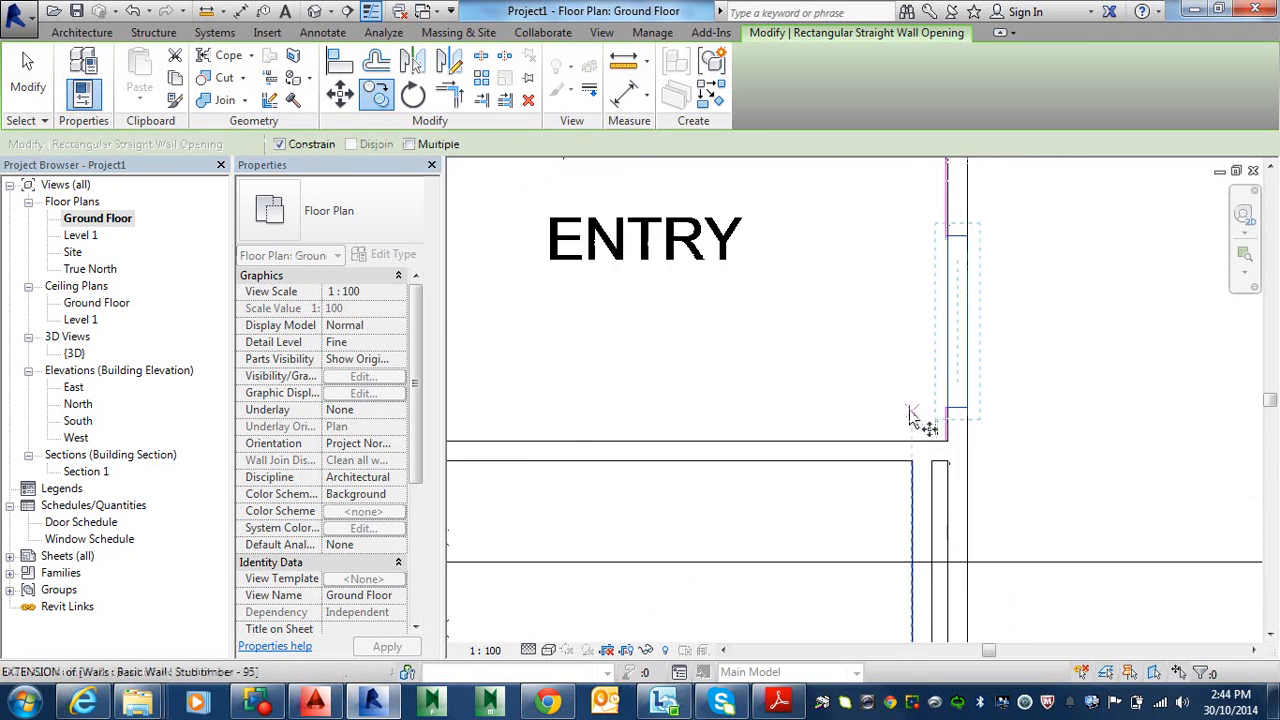
scroll(932, 421, up, 2)
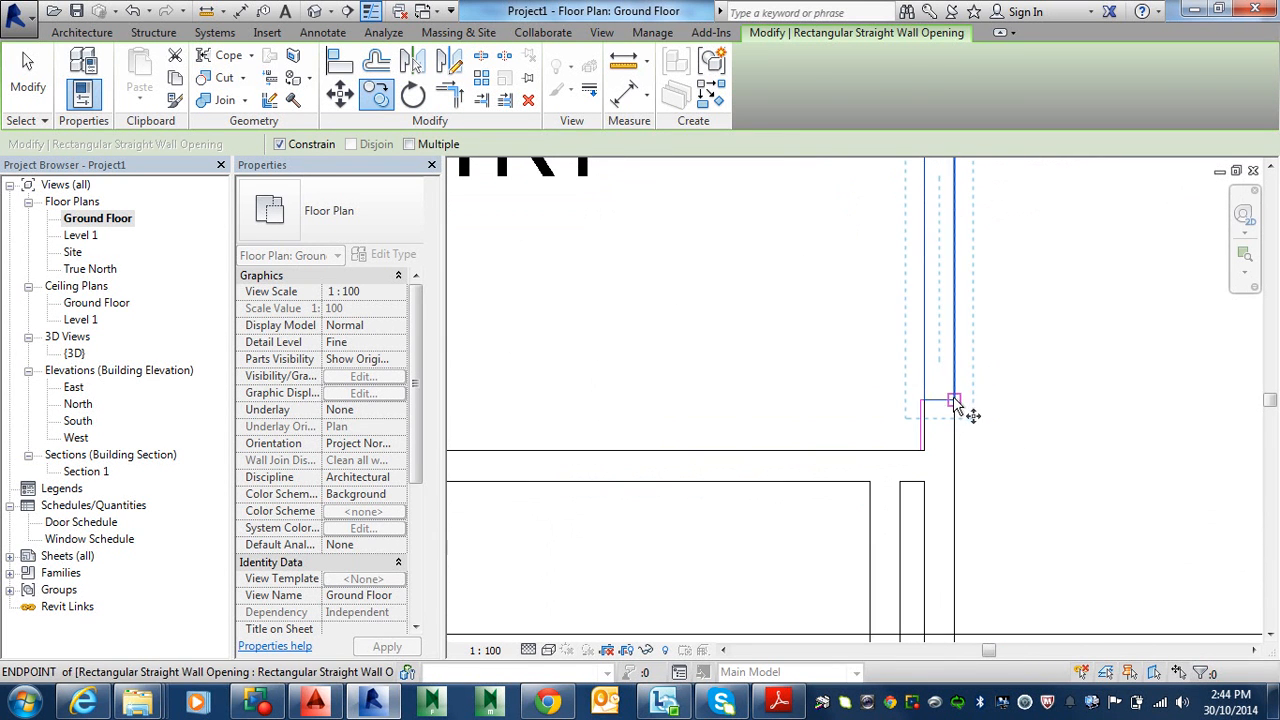
click(955, 404)
scroll(757, 380, down, 4)
middle_drag(731, 391, 951, 397)
scroll(703, 397, up, 3)
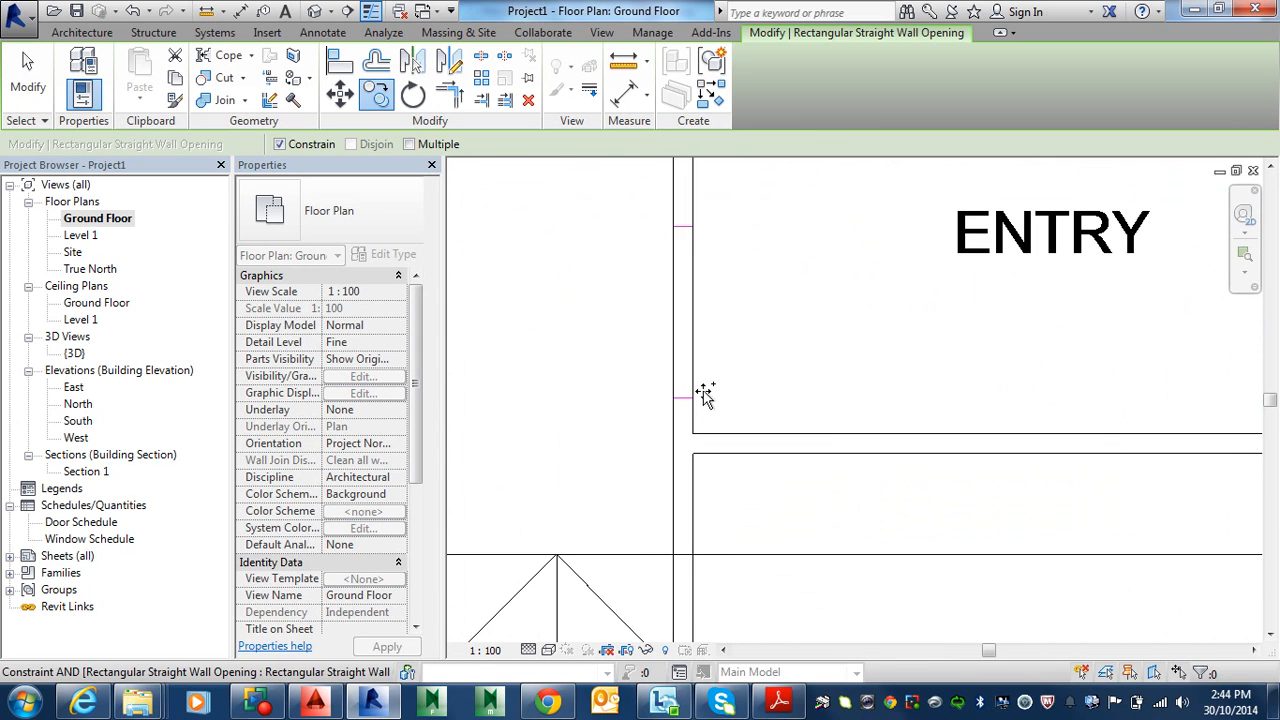
scroll(1063, 387, down, 3)
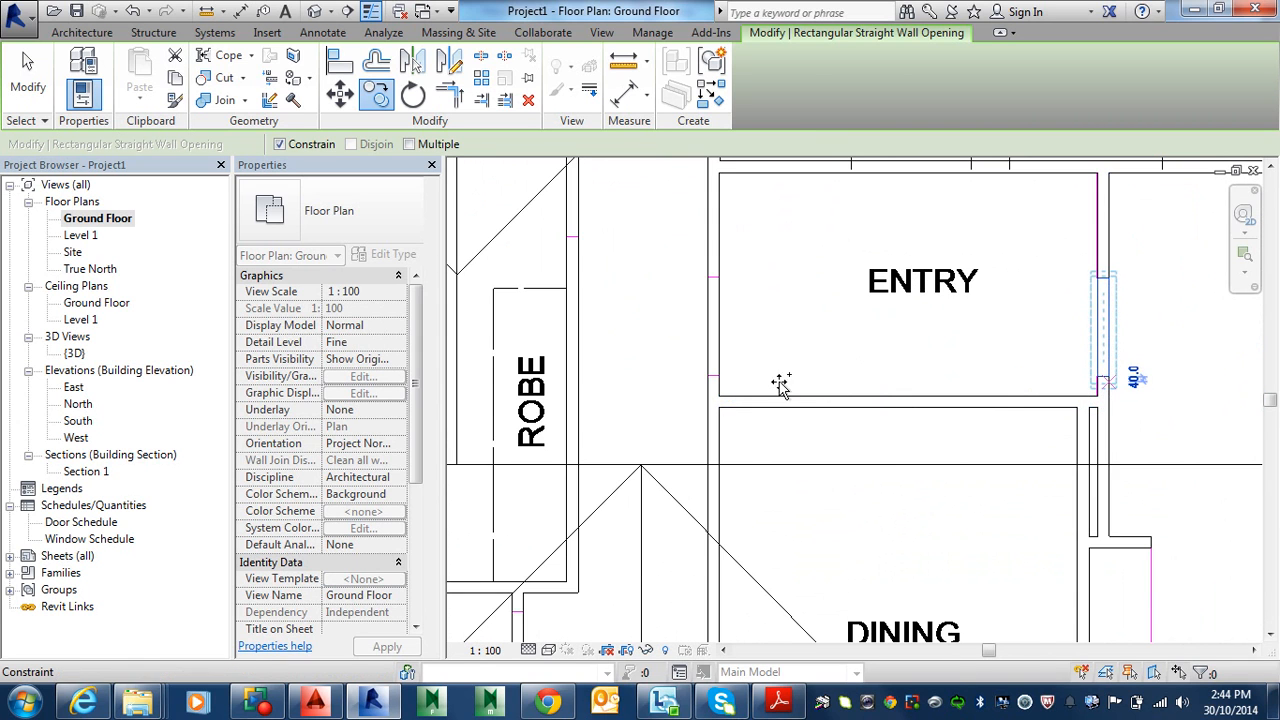
scroll(733, 386, up, 3)
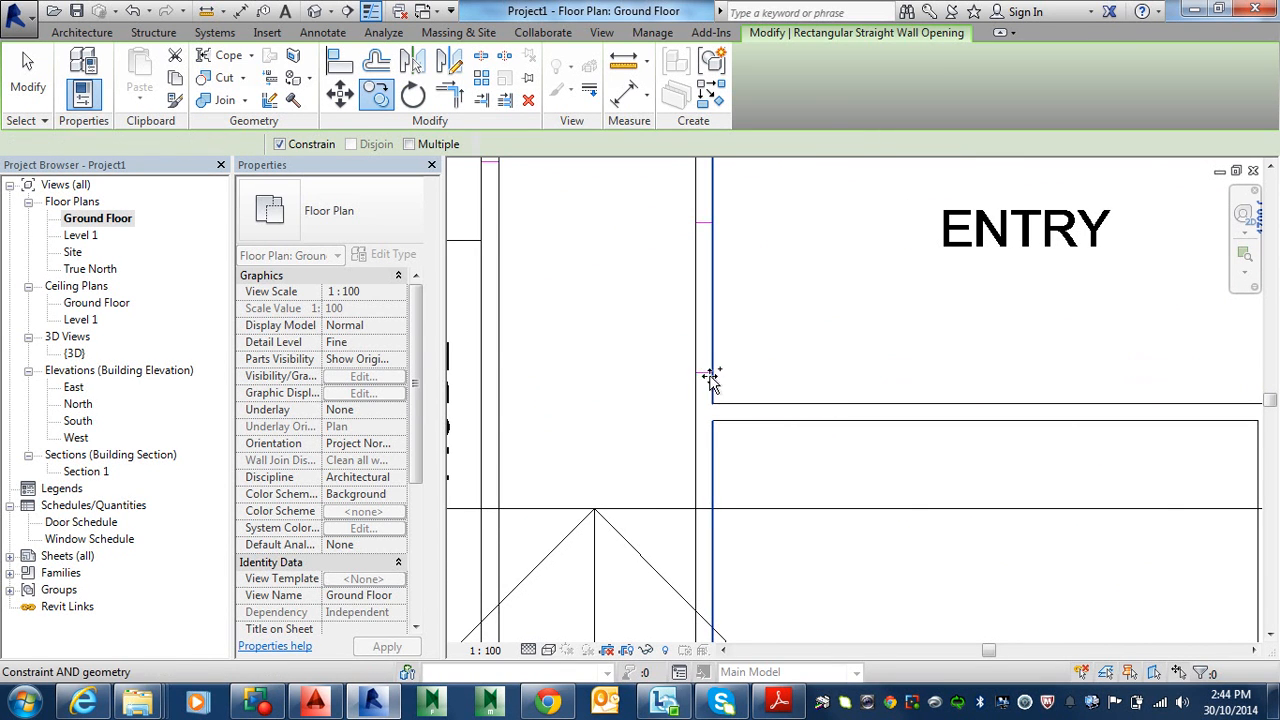
click(711, 374)
key(Escape)
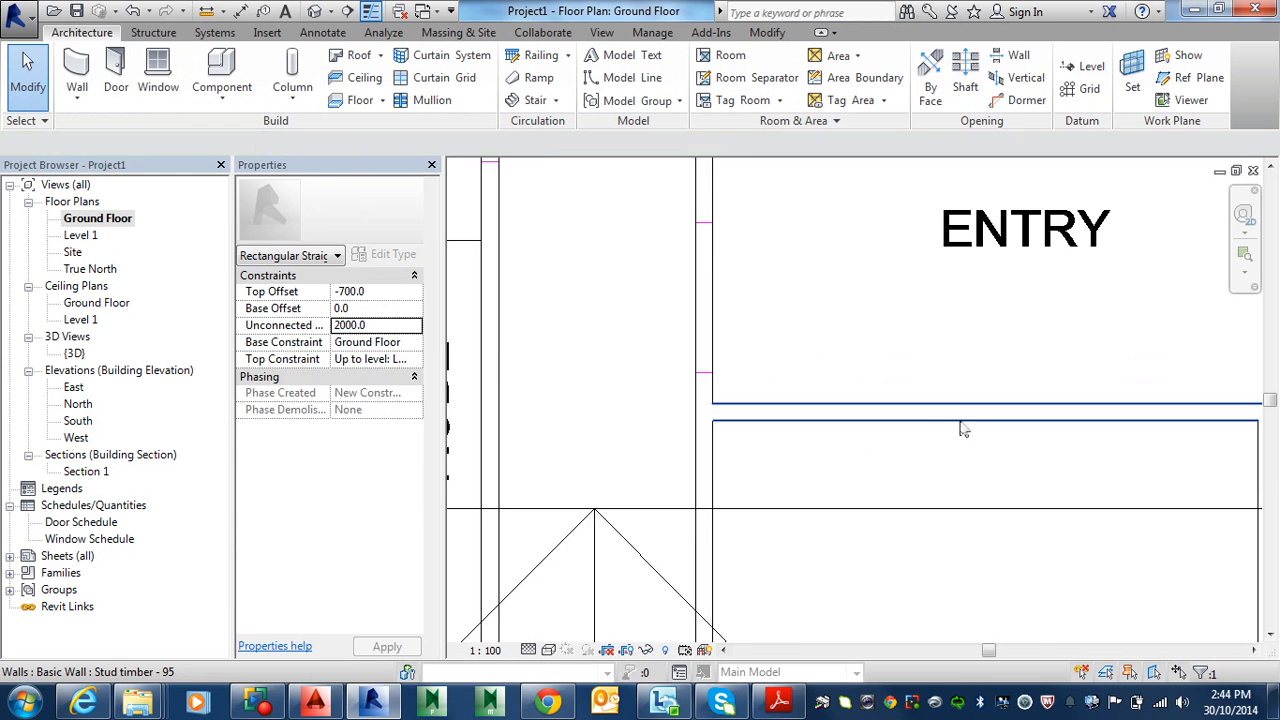
scroll(910, 430, down, 3)
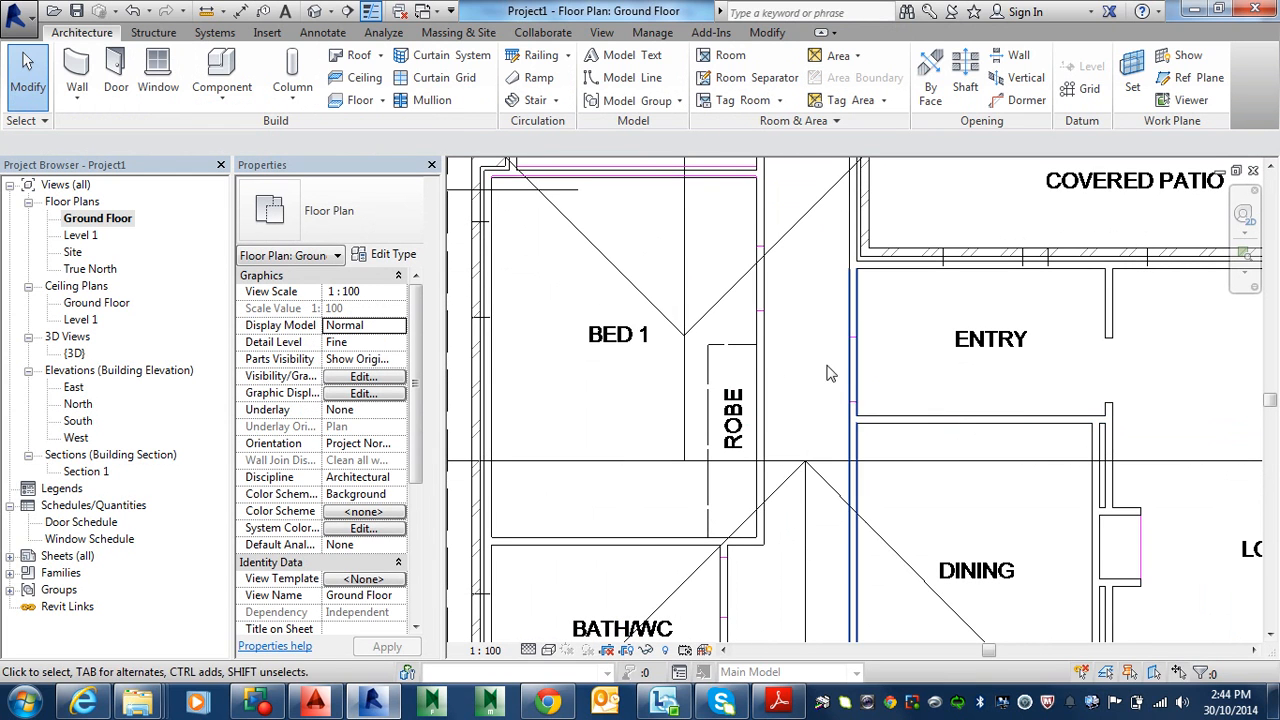
click(314, 10)
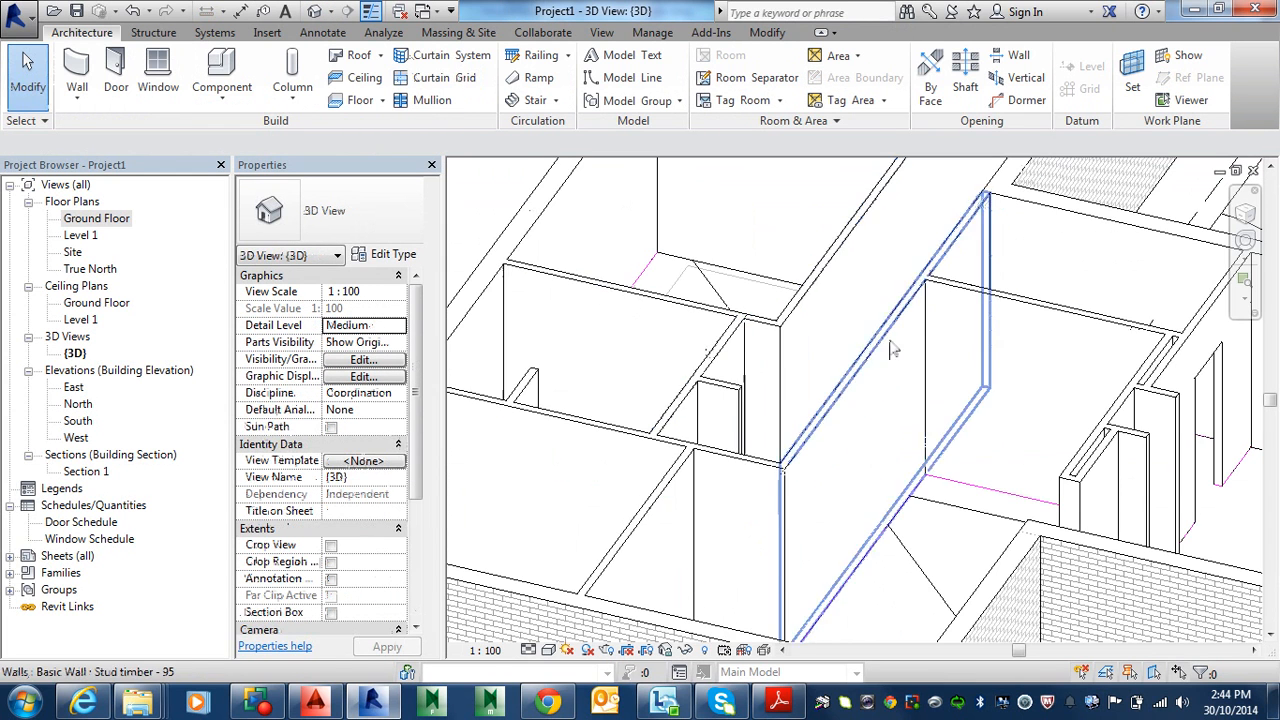
middle_drag(934, 369, 655, 392)
click(930, 460)
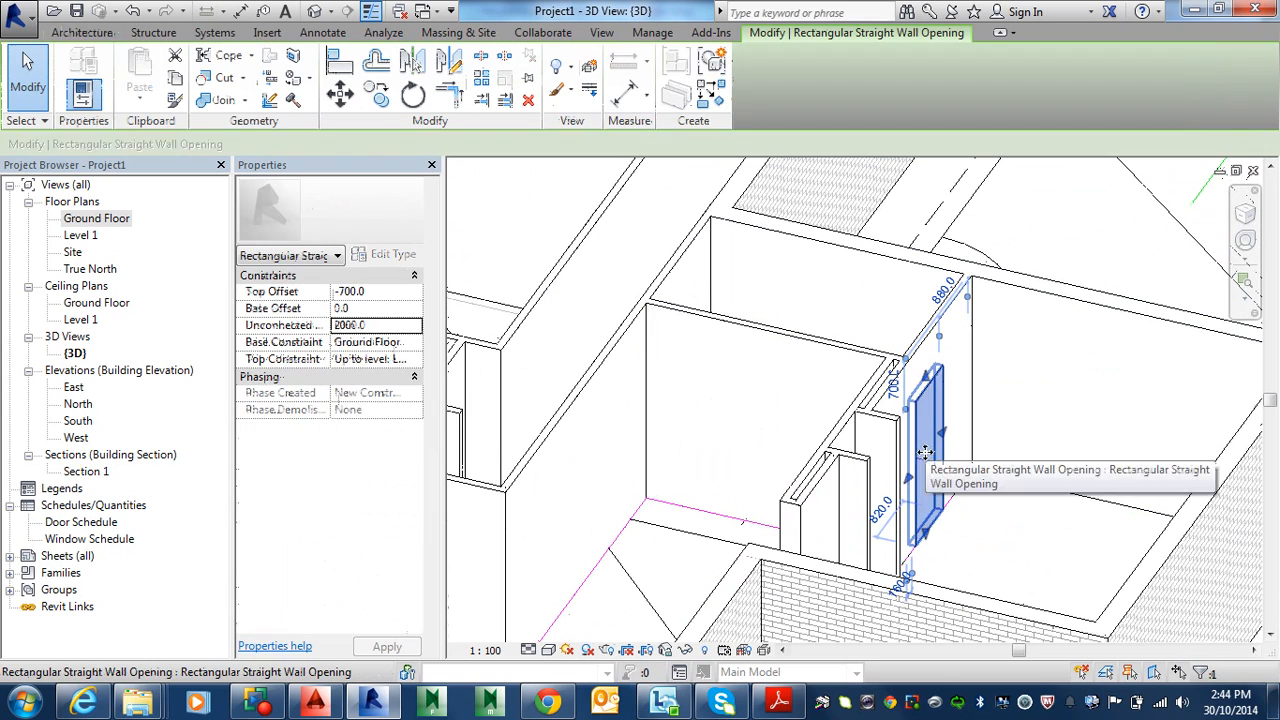
click(376, 95)
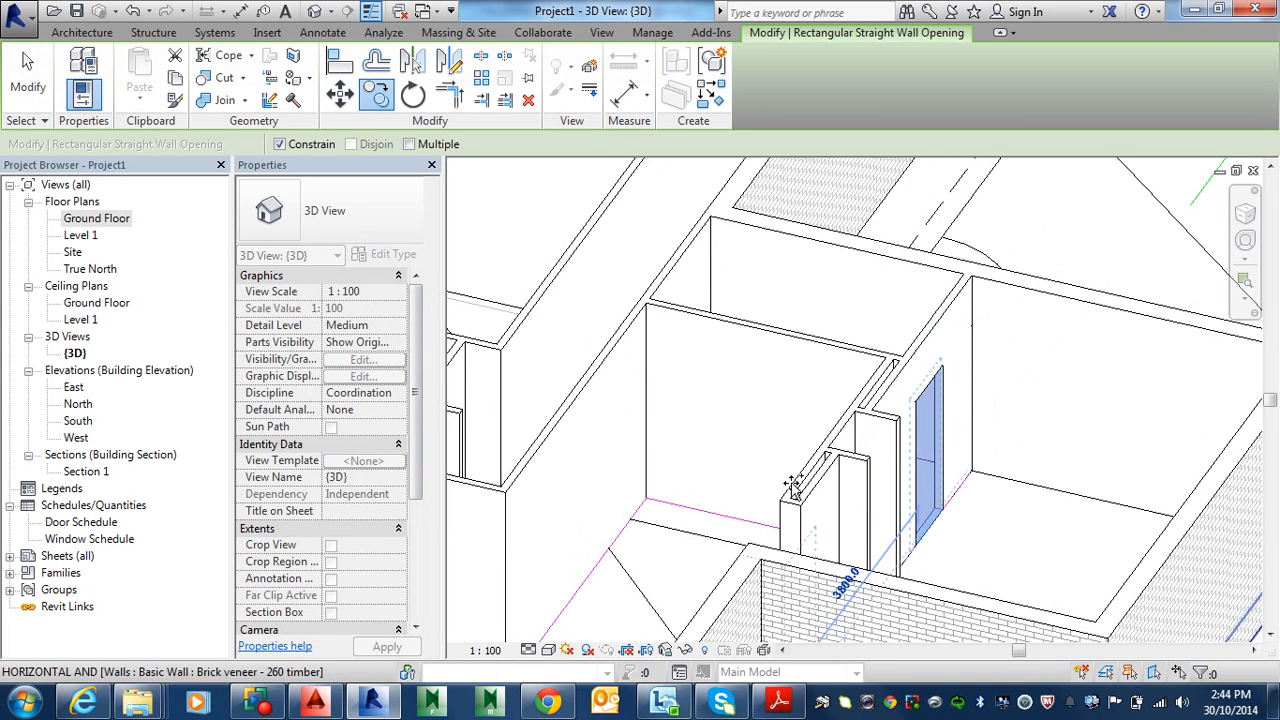
scroll(815, 487, down, 4)
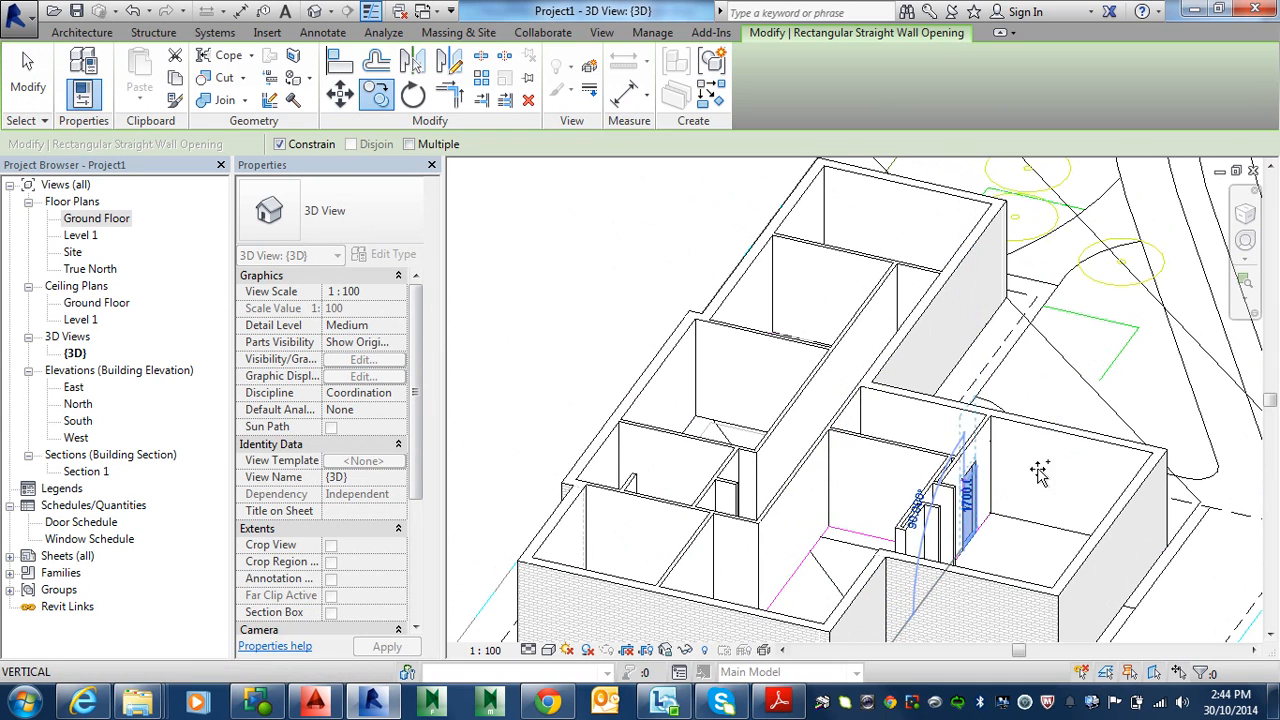
key(Escape)
key(Escape)
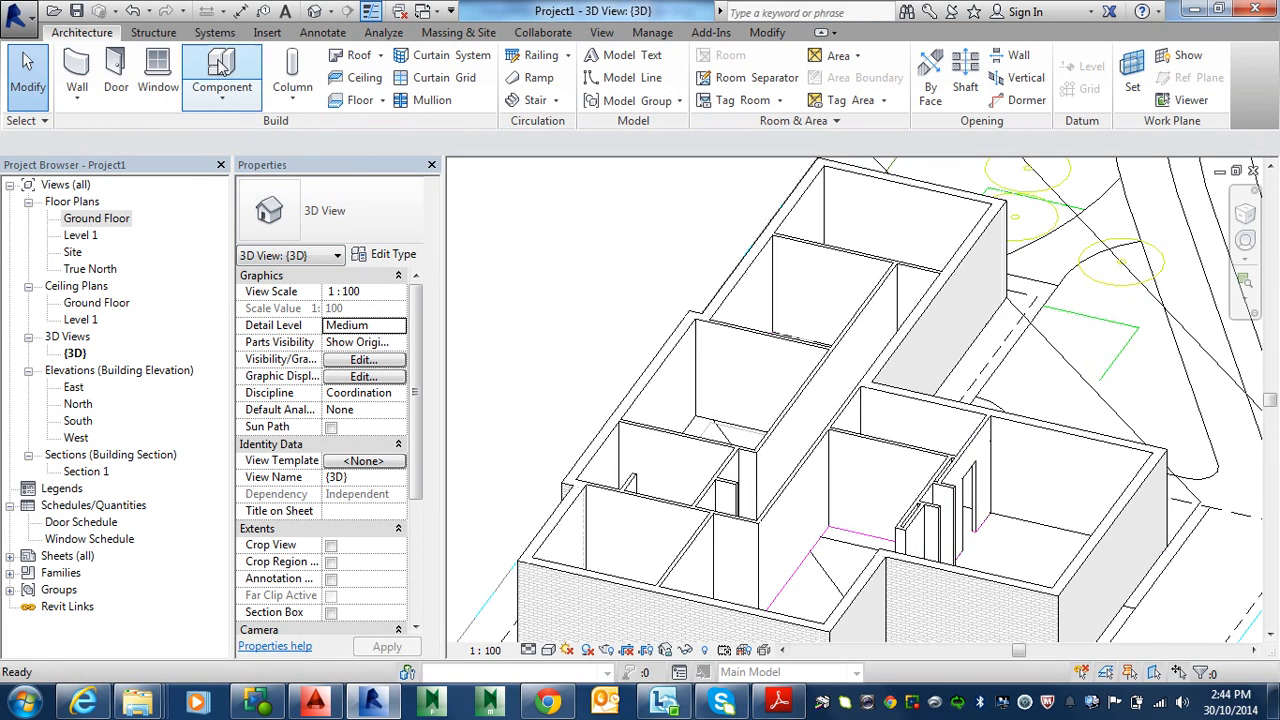
On the Ground Floor plan, cut a rectangular opening about 594 mm wide in the wall between Entry and the hallway
double_click(96, 218)
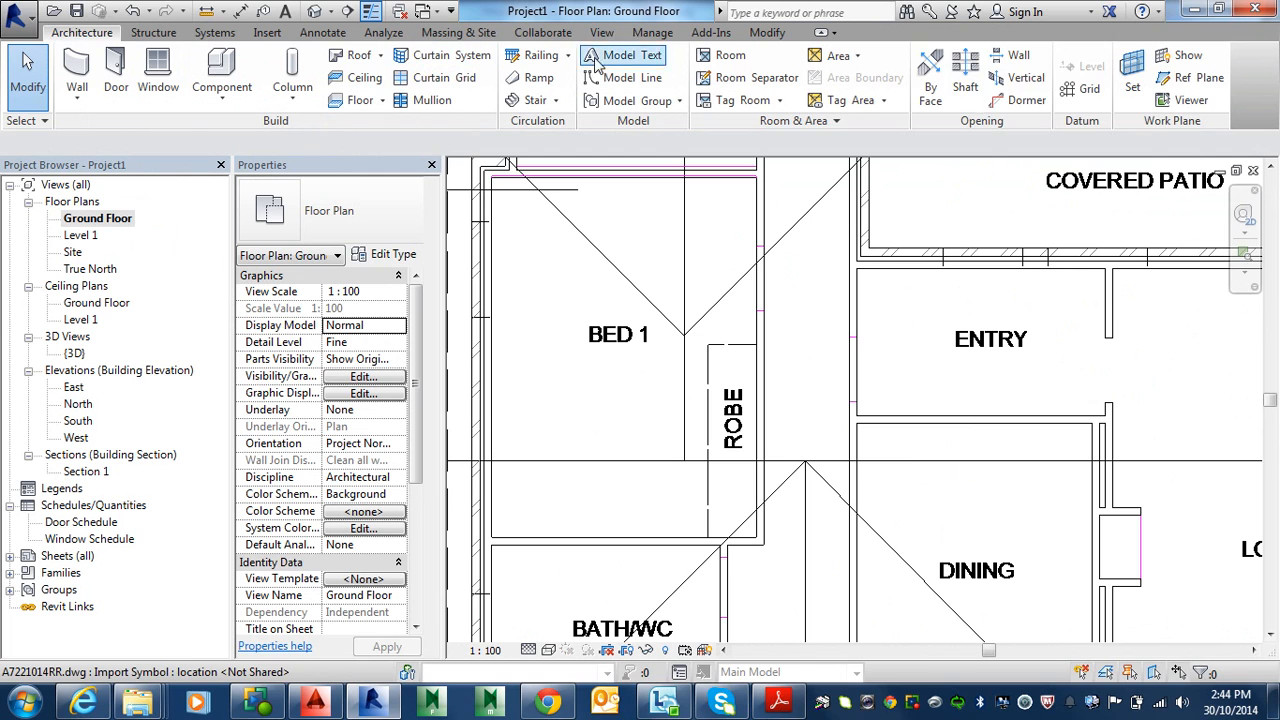
click(1016, 62)
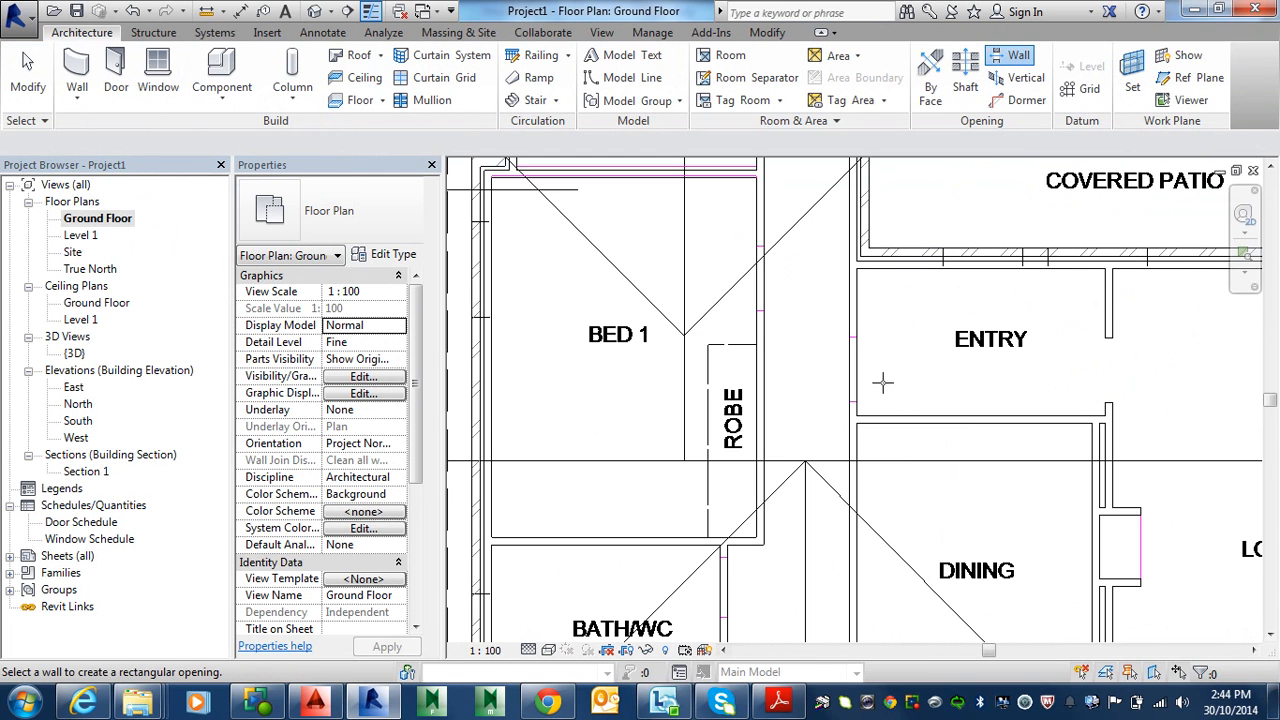
click(850, 398)
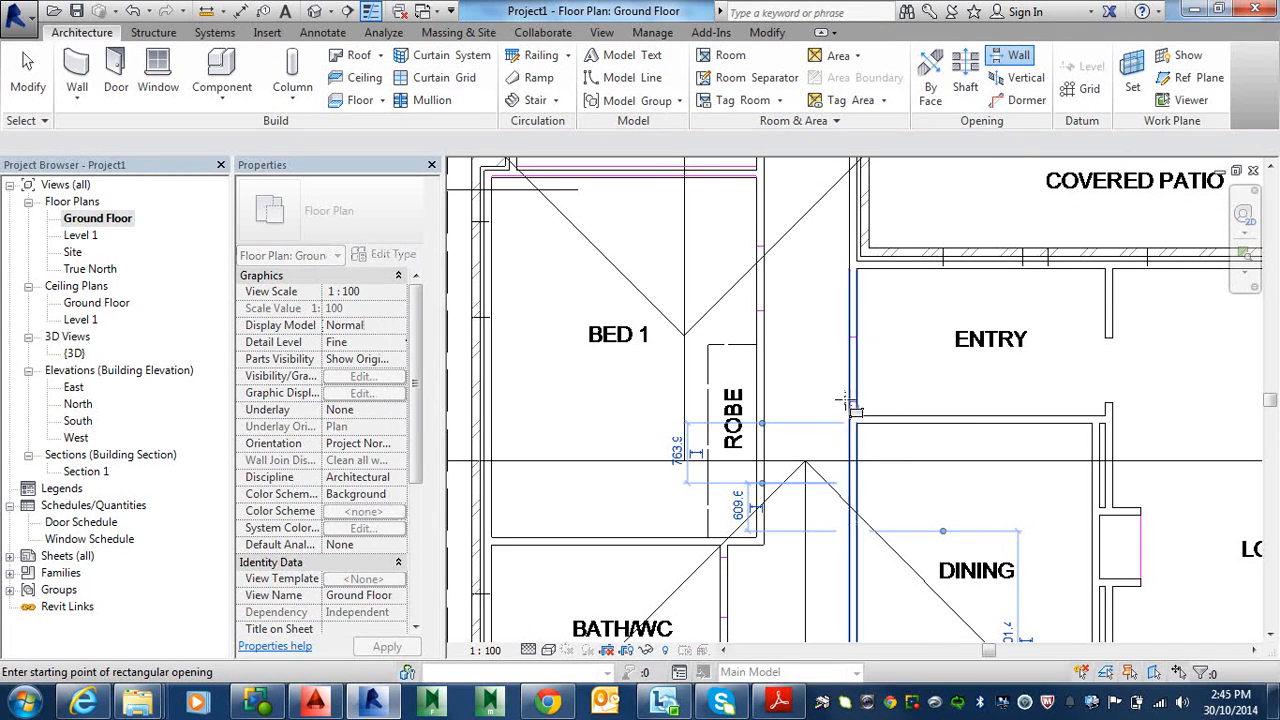
click(855, 398)
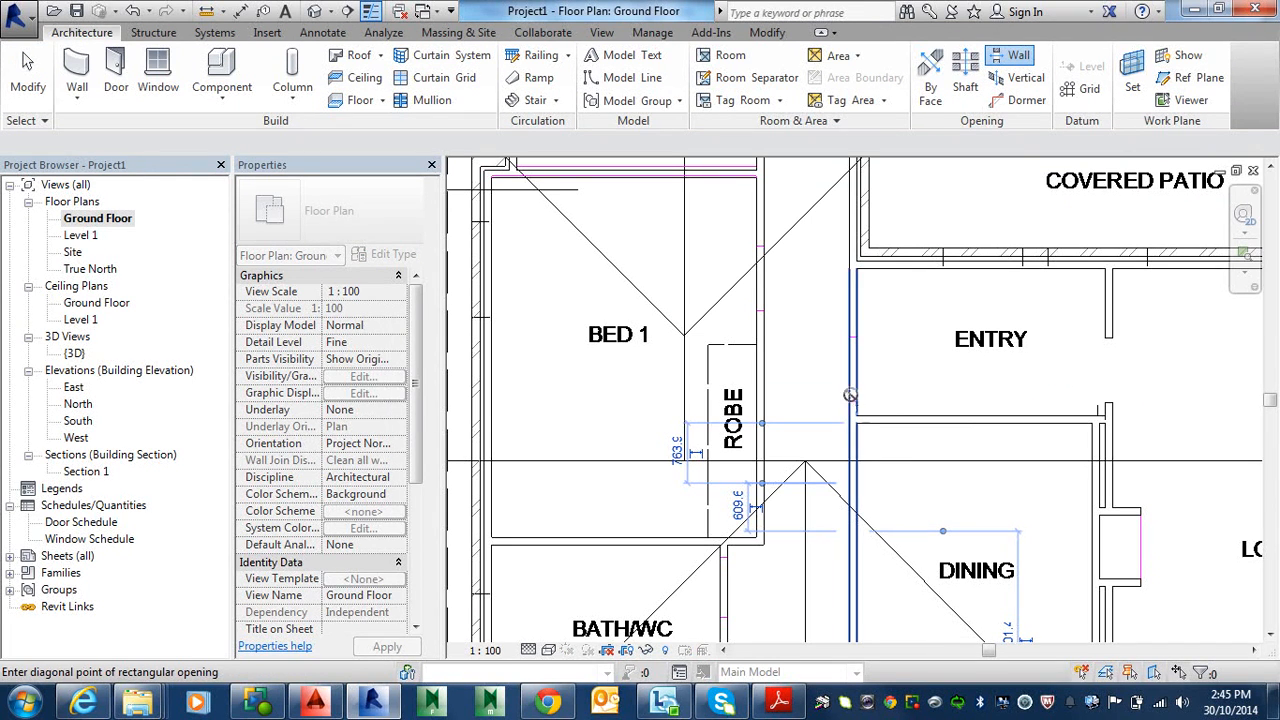
click(870, 348)
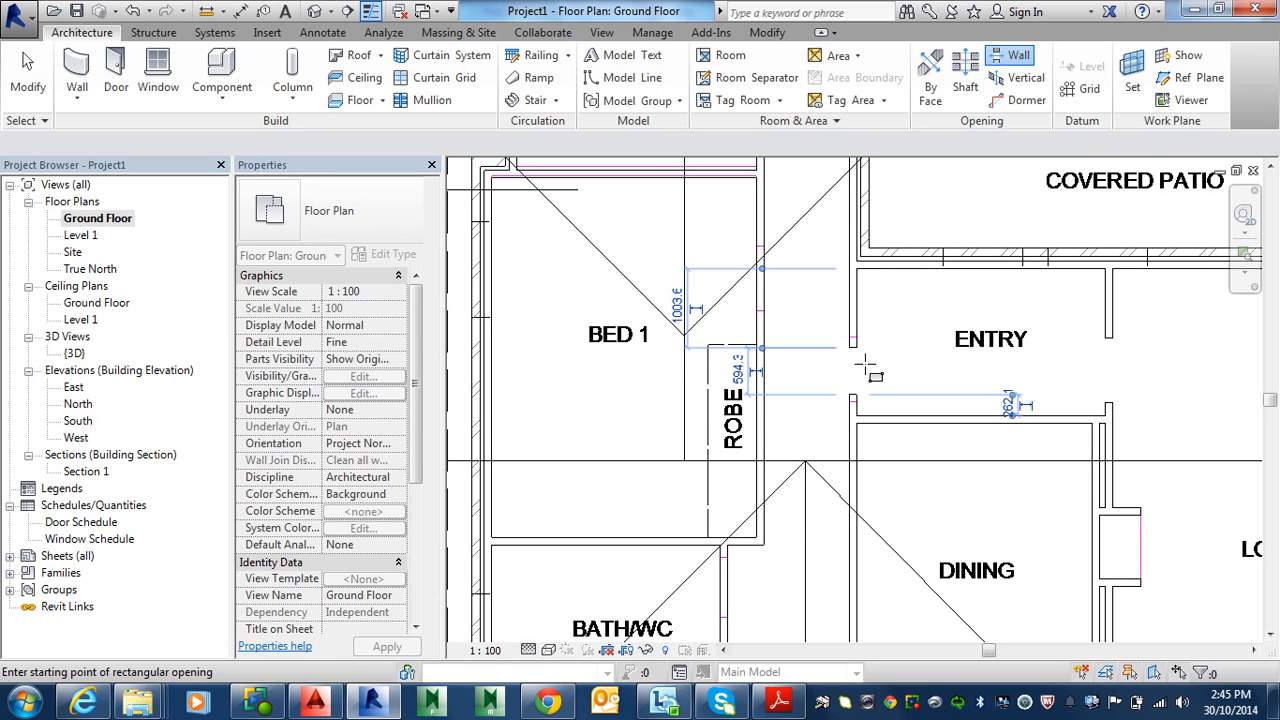
scroll(866, 368, up, 4)
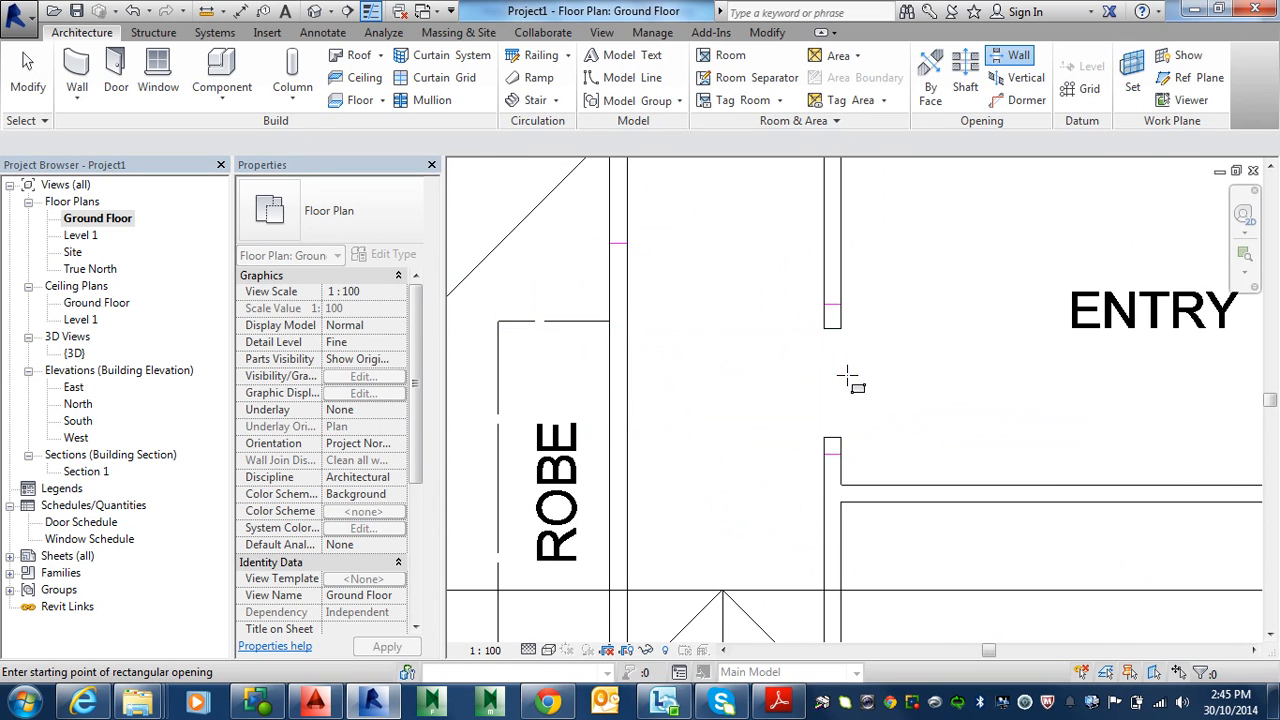
key(Escape)
Stretch both ends of the Entry–hallway opening out to the drawing's door marks and align its lower end with the mark
click(846, 388)
scroll(836, 345, up, 3)
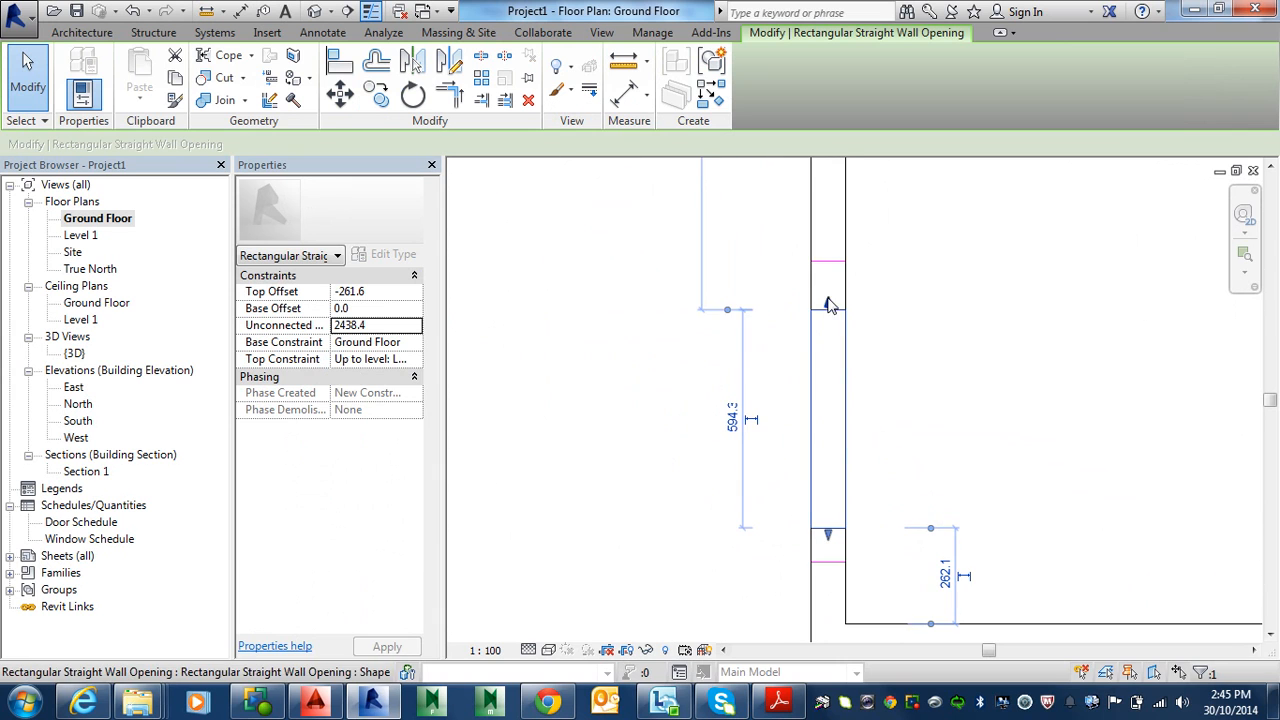
drag(827, 300, 830, 261)
drag(828, 537, 827, 567)
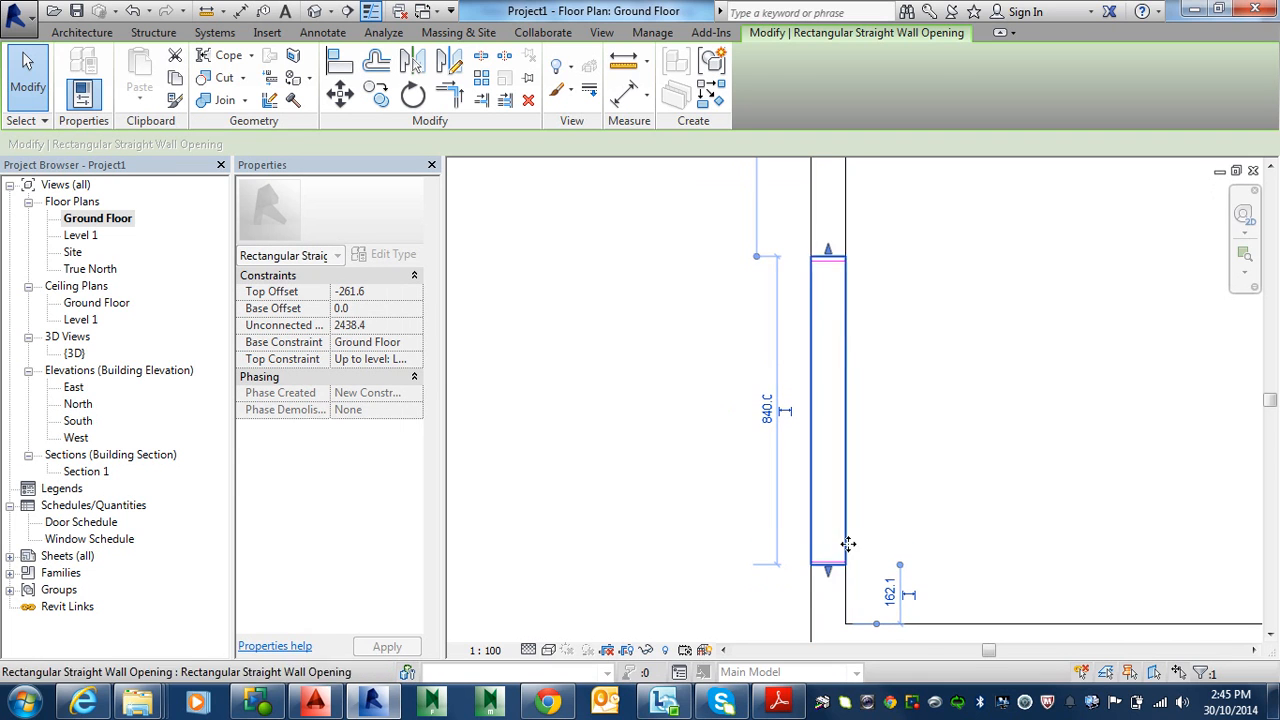
scroll(847, 548, up, 2)
scroll(840, 598, up, 5)
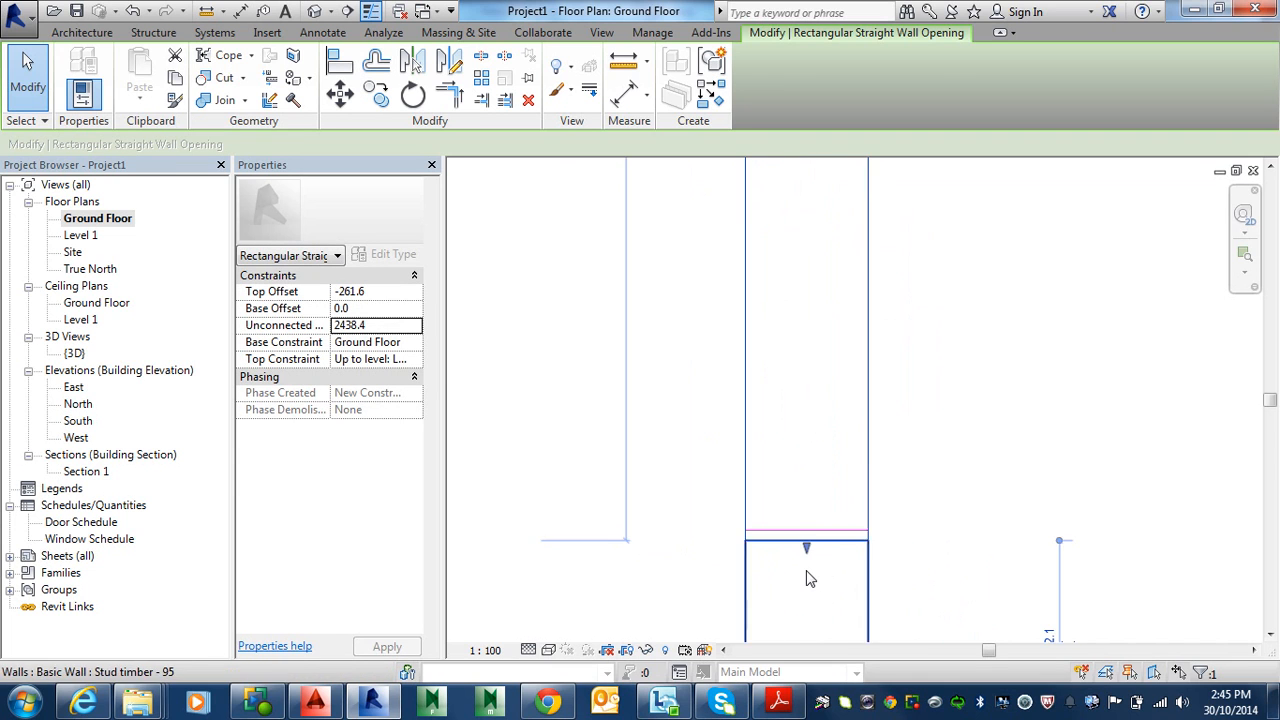
drag(811, 529, 814, 503)
Align the upper end of the Entry–hallway opening with its drawing mark, making the opening 820 mm wide
scroll(855, 370, down, 3)
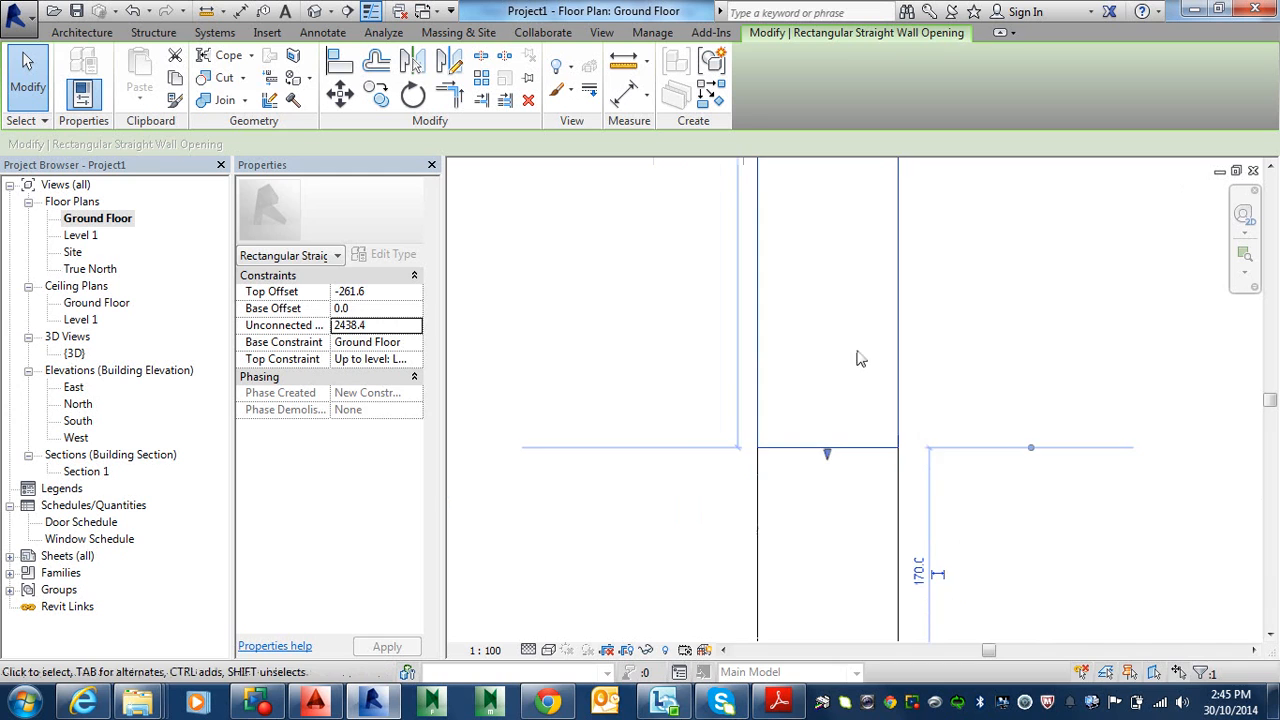
middle_drag(870, 356, 789, 620)
middle_drag(762, 250, 754, 591)
middle_drag(774, 371, 774, 474)
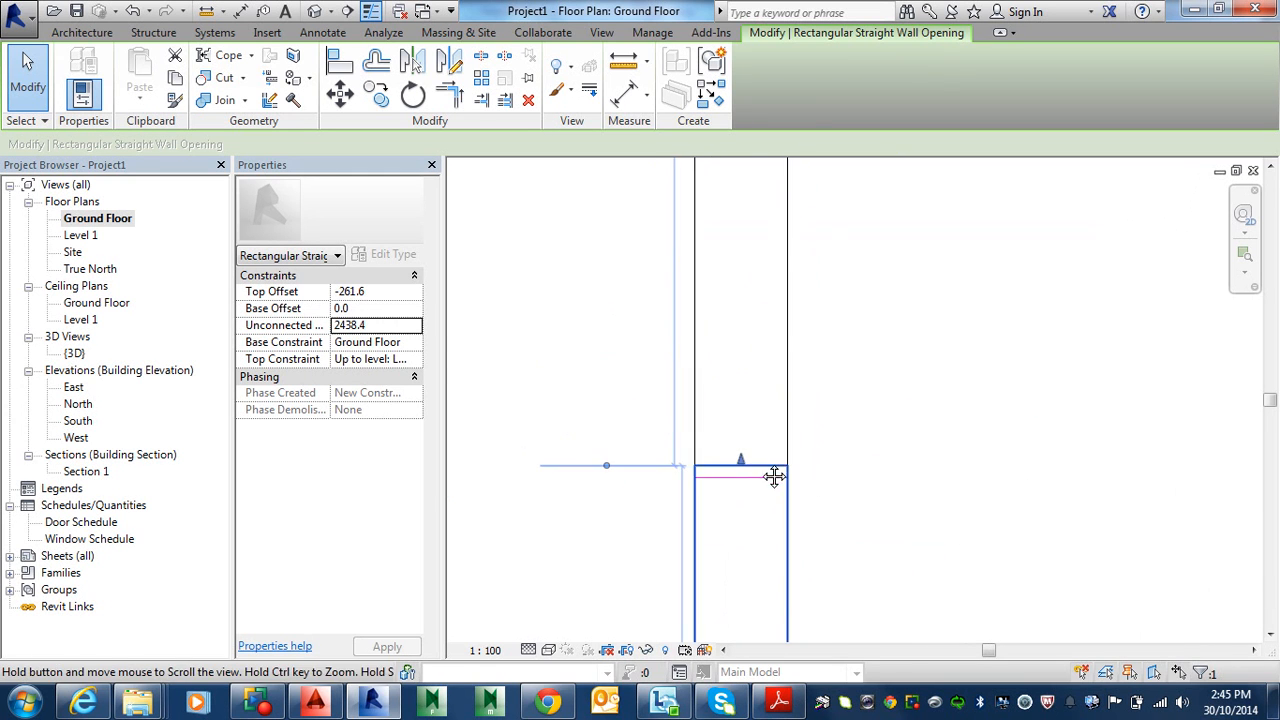
scroll(728, 454, up, 3)
drag(760, 477, 764, 512)
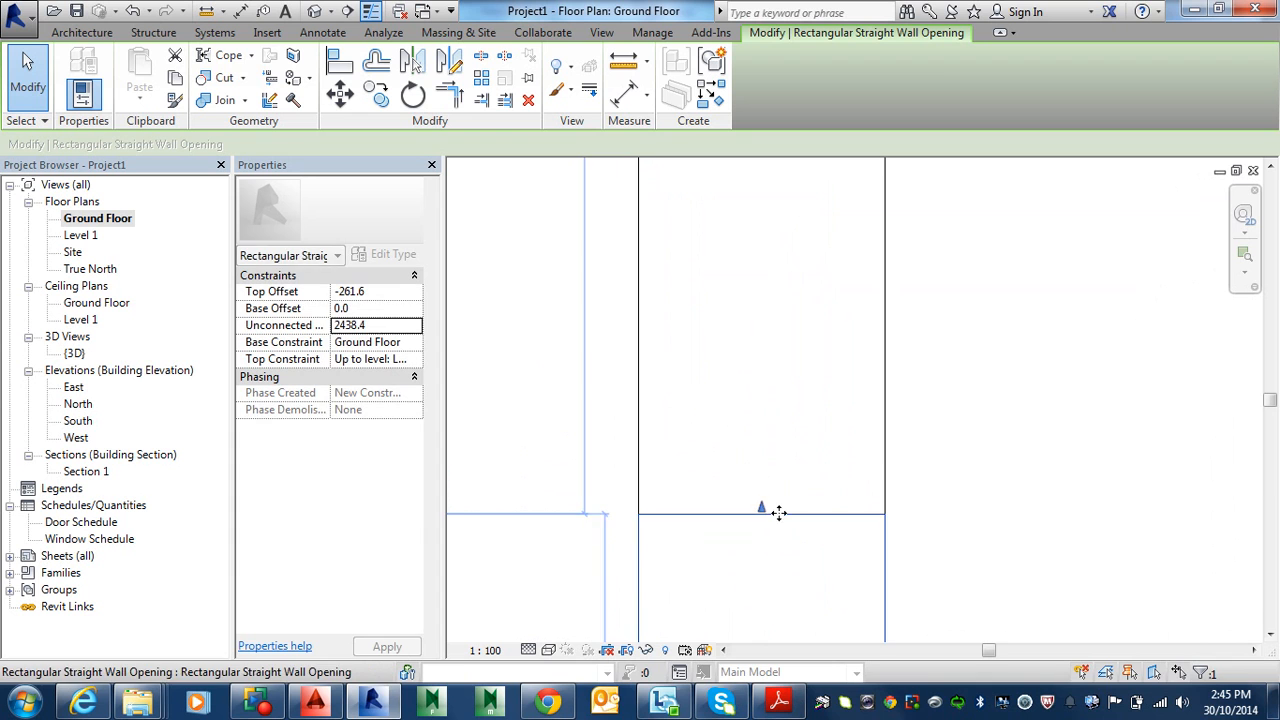
scroll(800, 495, down, 3)
scroll(866, 491, down, 2)
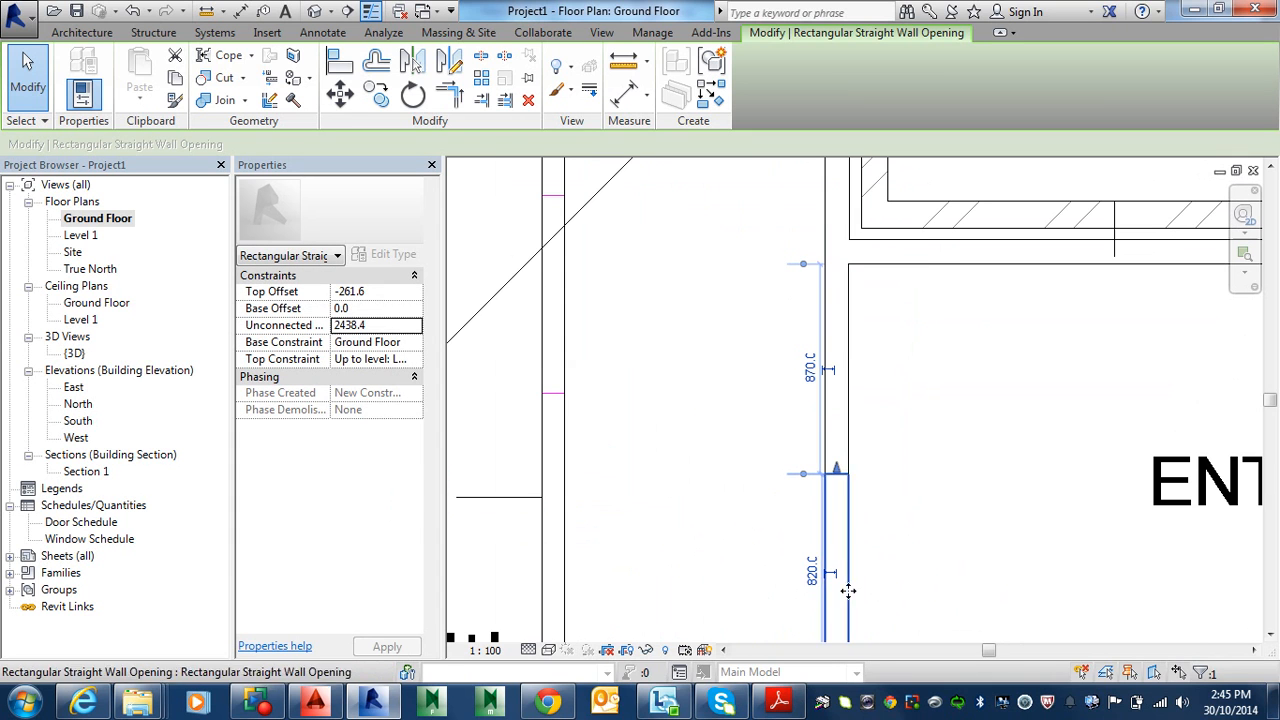
scroll(993, 544, down, 4)
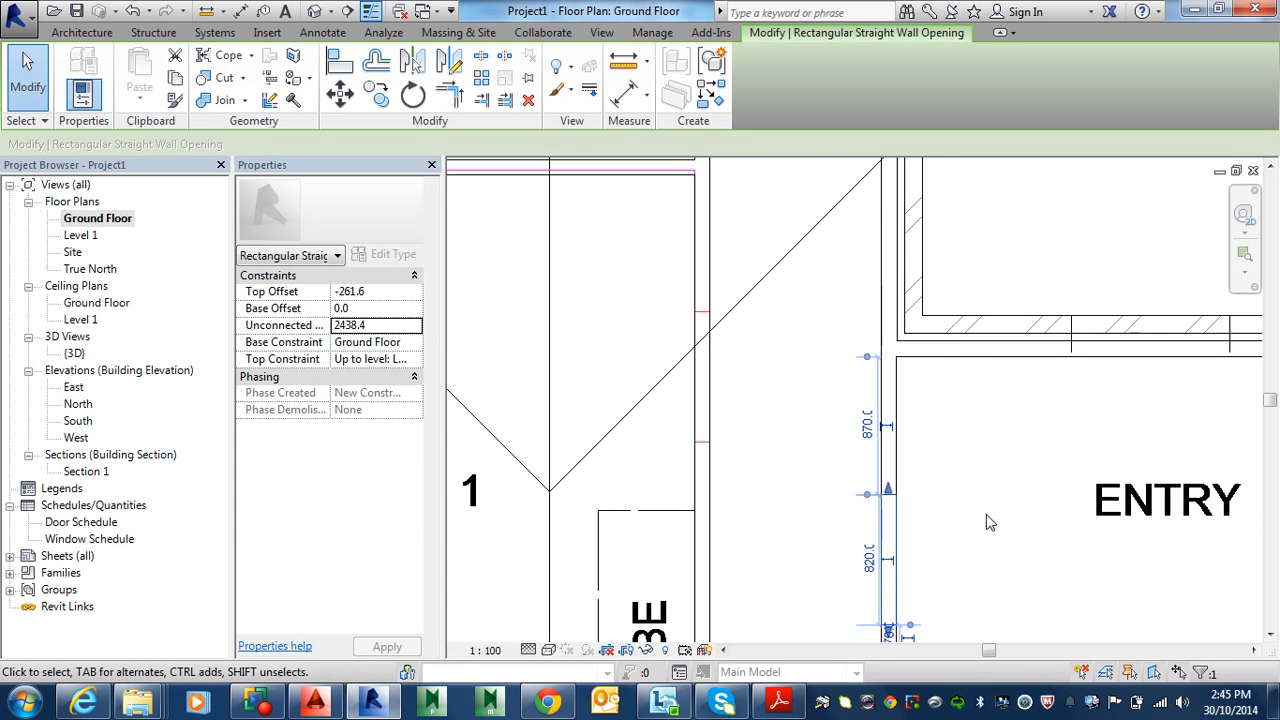
key(Escape)
Cut a rectangular opening about 903 mm wide in the Lounge's brick veneer wall near the Kitchen corner, and select it
scroll(1060, 512, down, 5)
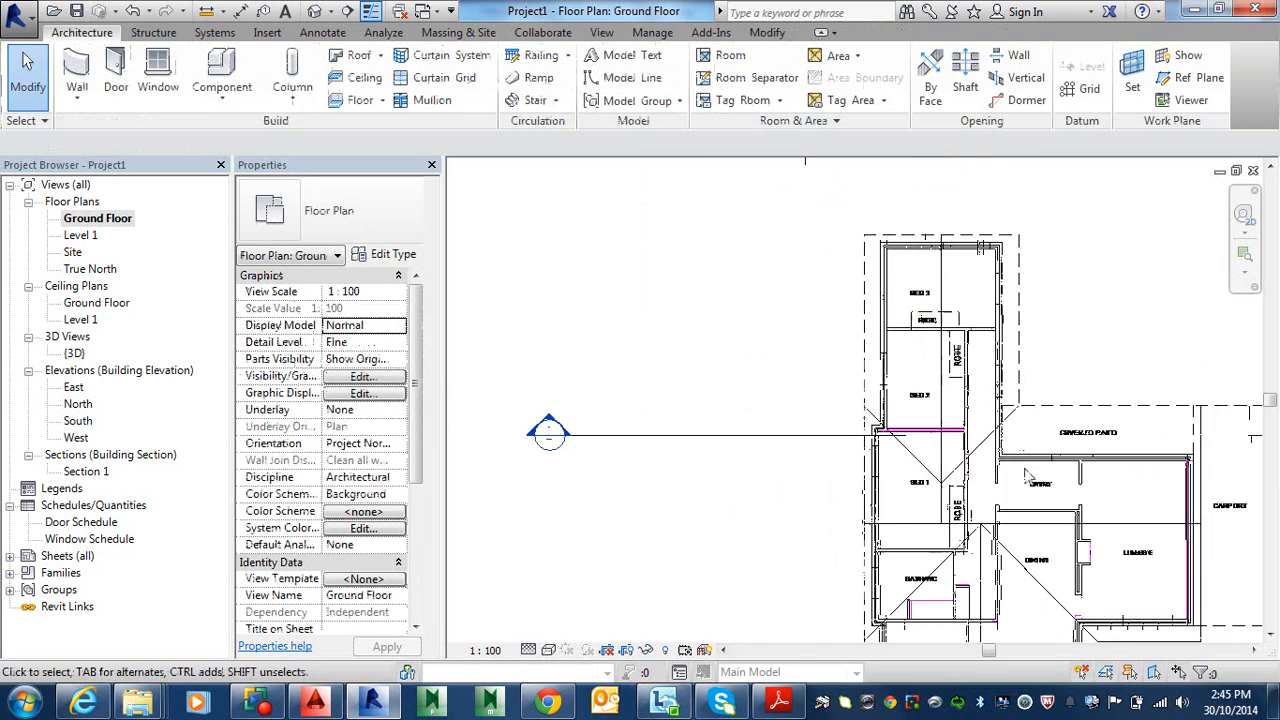
middle_drag(1004, 474, 993, 388)
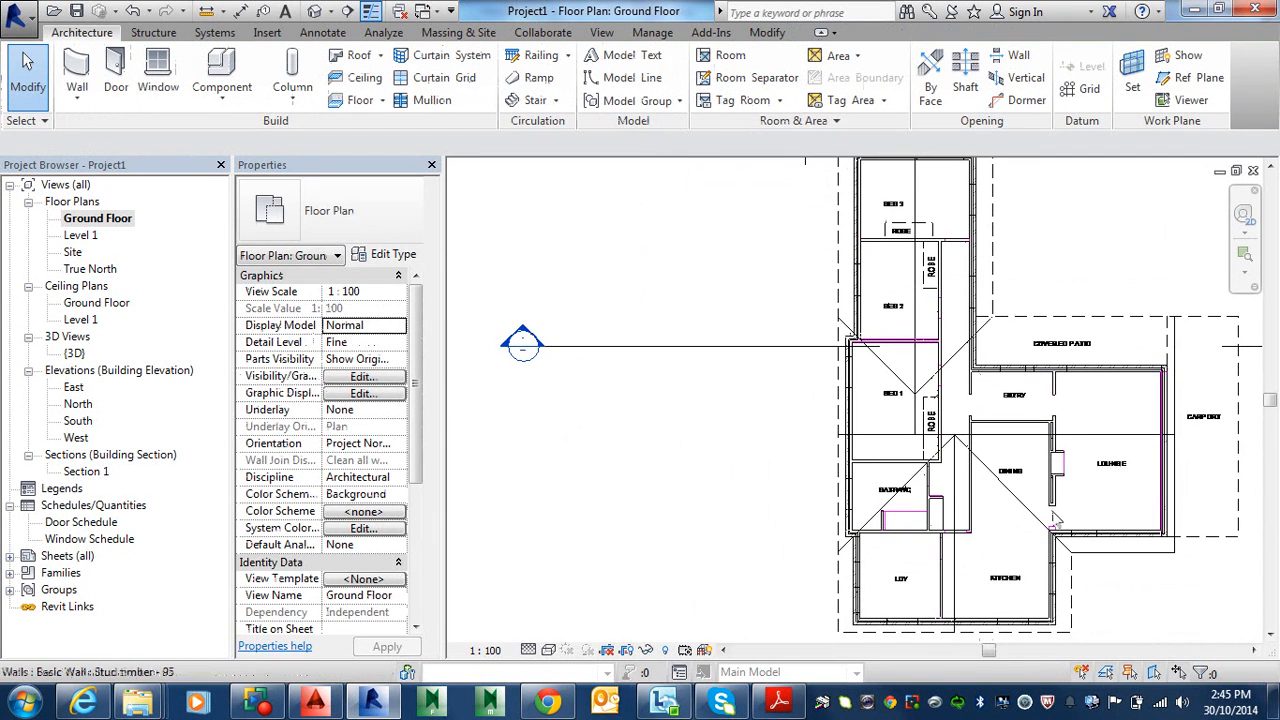
middle_drag(1130, 490, 1009, 409)
scroll(970, 486, up, 5)
scroll(969, 469, down, 4)
scroll(906, 510, up, 4)
scroll(912, 463, up, 1)
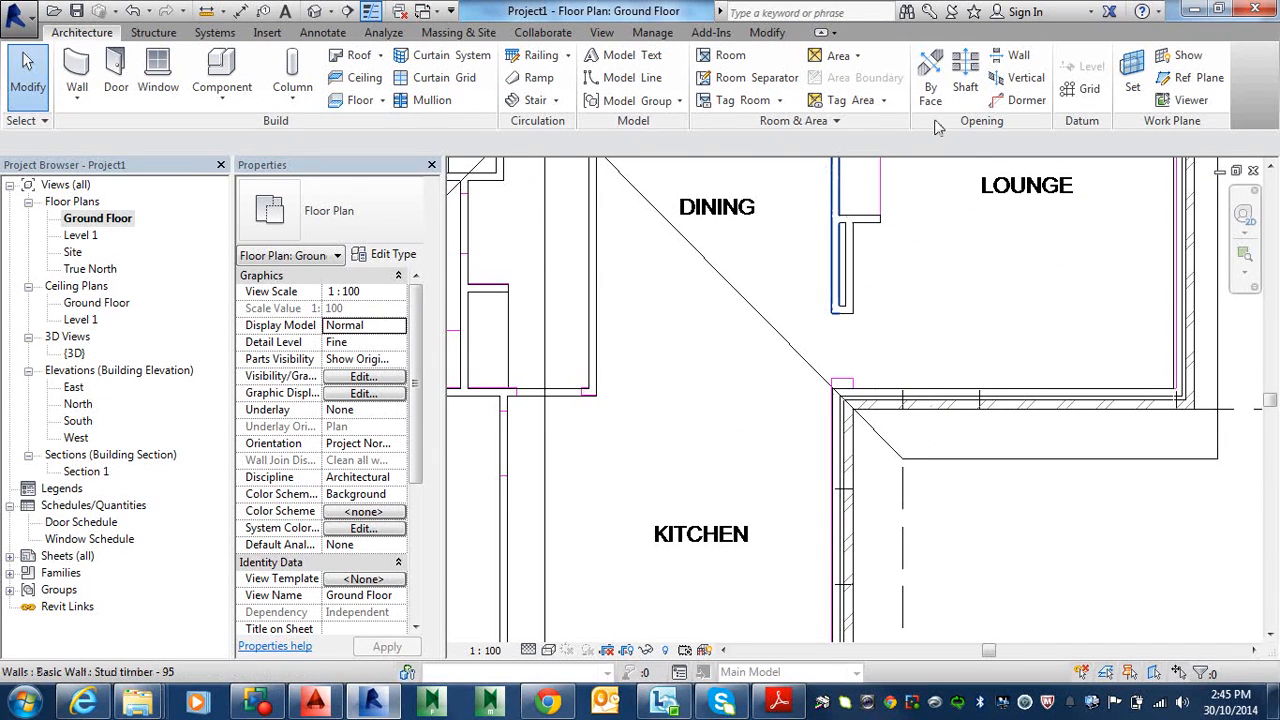
click(1014, 60)
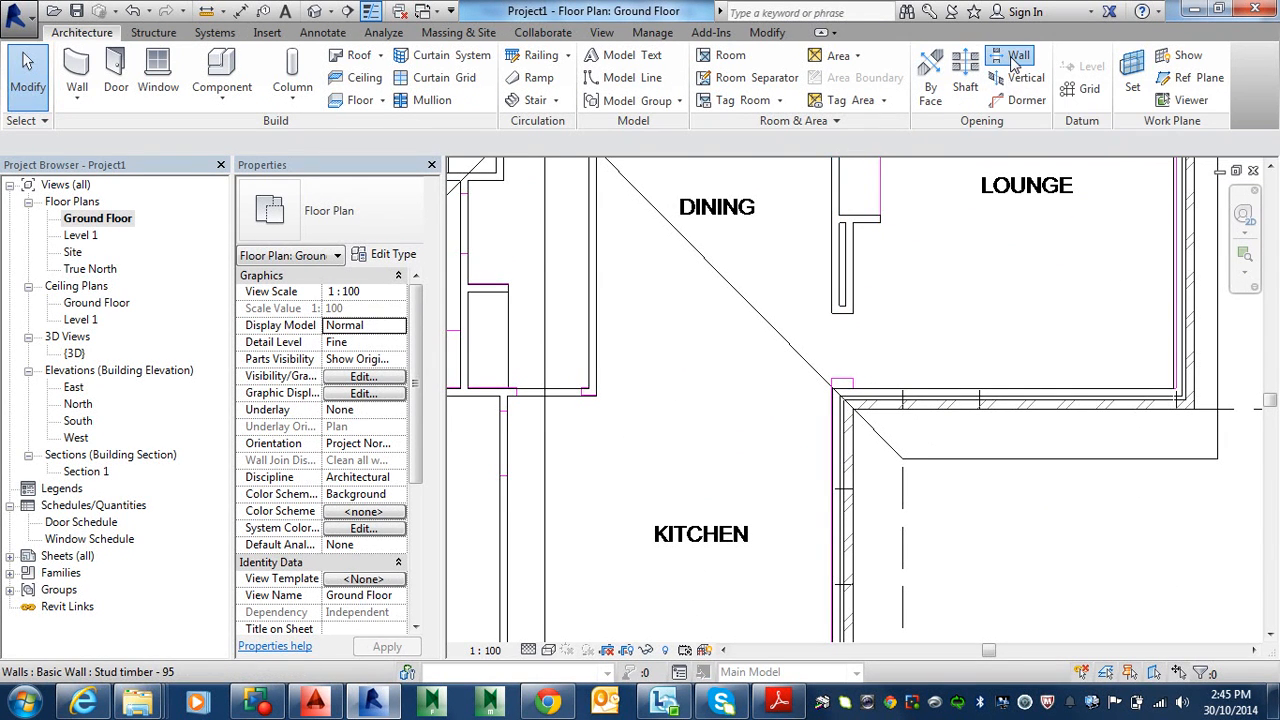
click(920, 415)
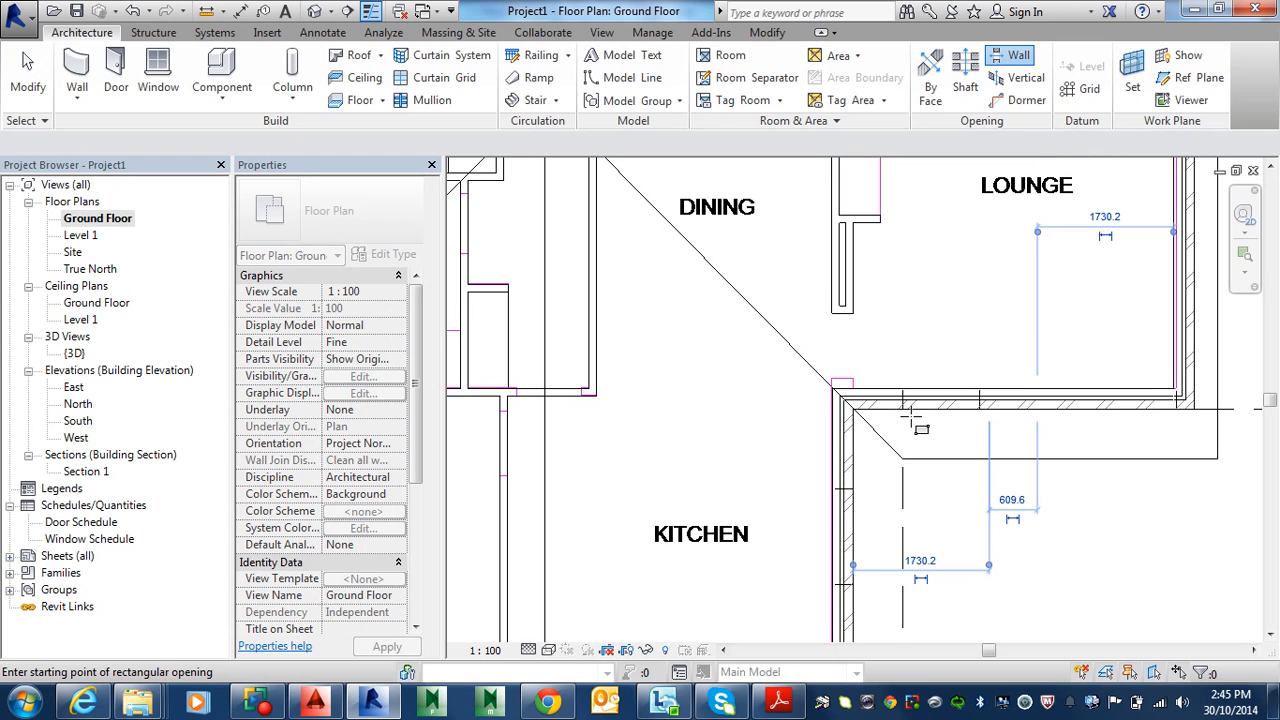
click(907, 406)
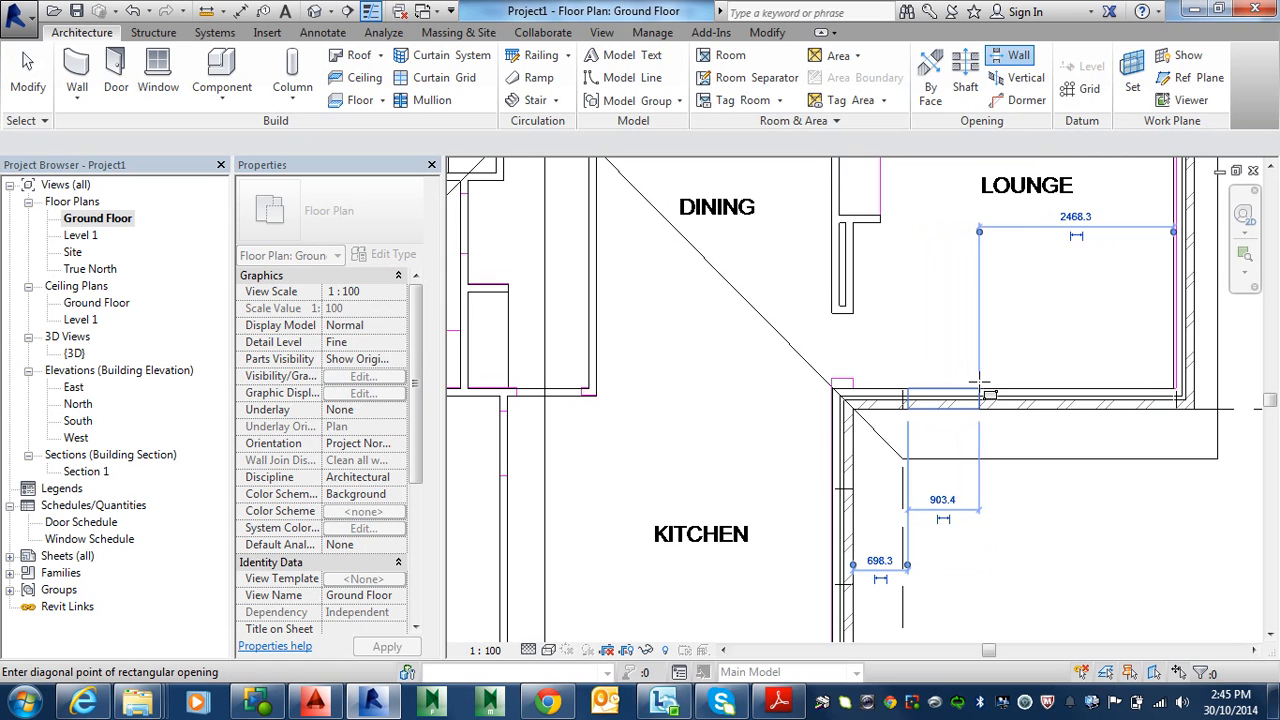
click(980, 382)
scroll(930, 412, up, 3)
scroll(930, 418, up, 2)
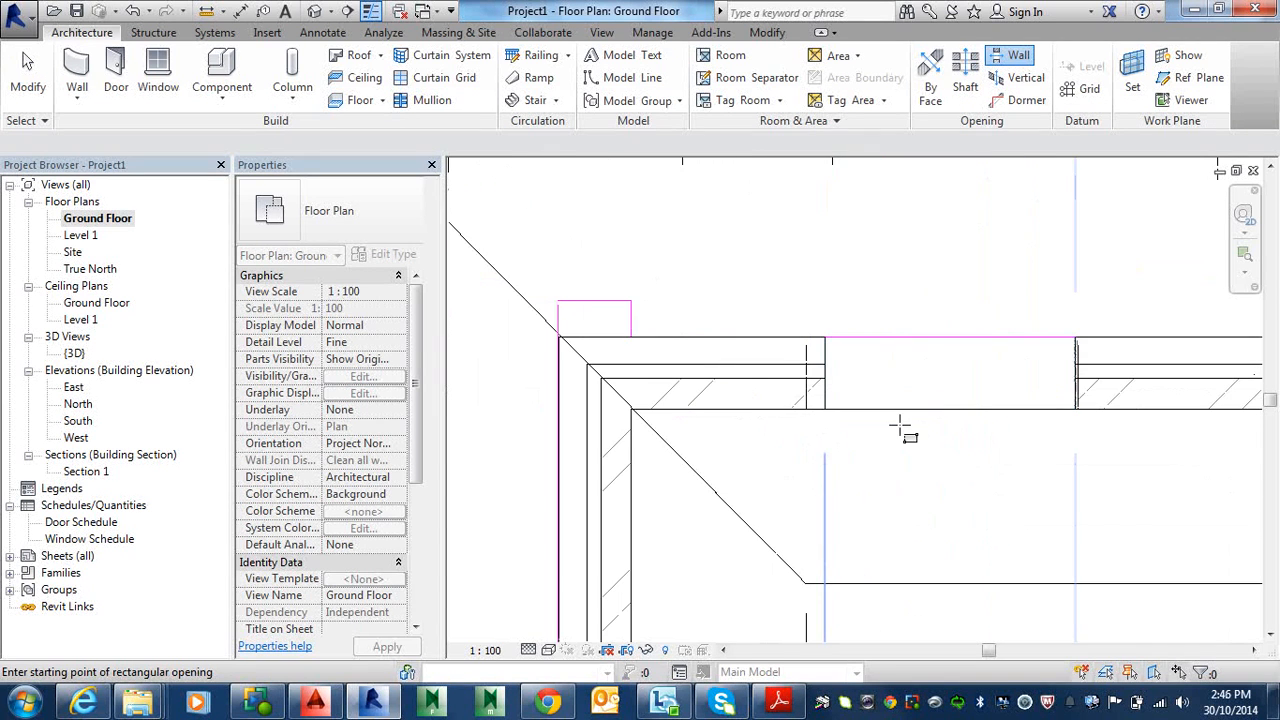
key(Escape)
click(882, 418)
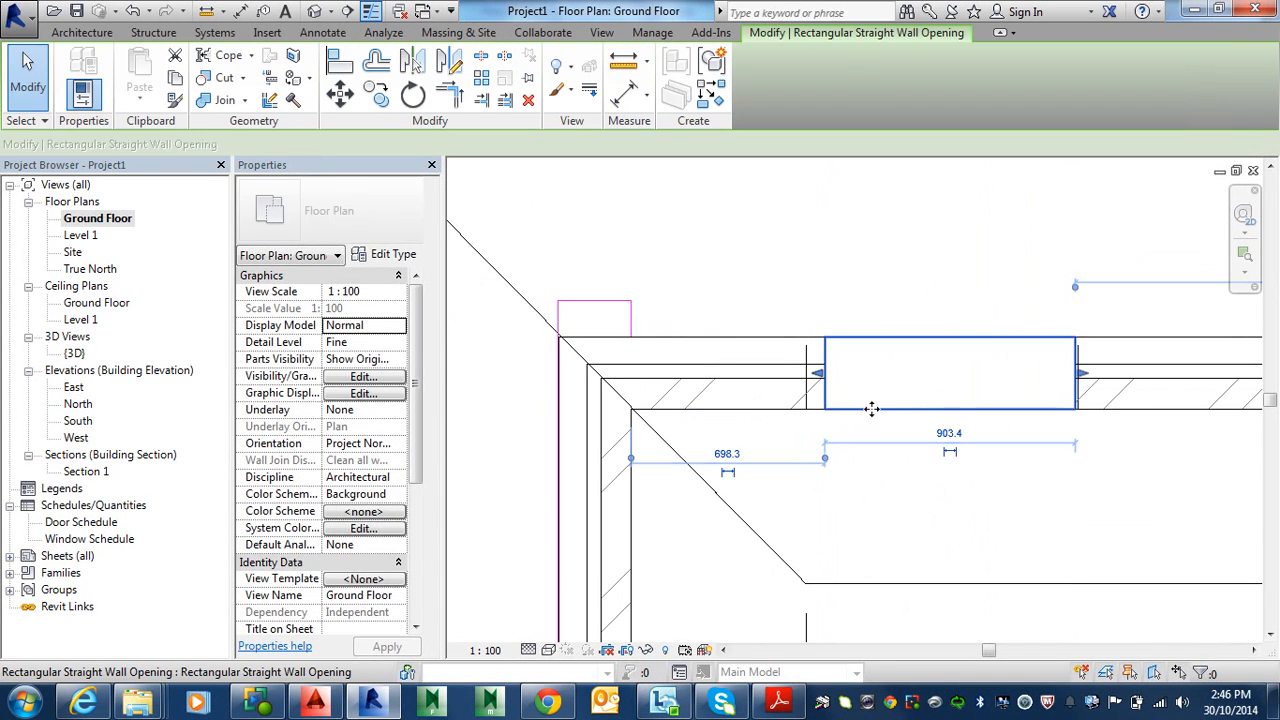
Stretch both ends of the opening in the Lounge's brick veneer wall out to the drawing's door marks
drag(818, 377, 772, 397)
scroll(812, 377, up, 2)
scroll(812, 377, up, 4)
scroll(1100, 398, down, 3)
middle_drag(1150, 398, 277, 408)
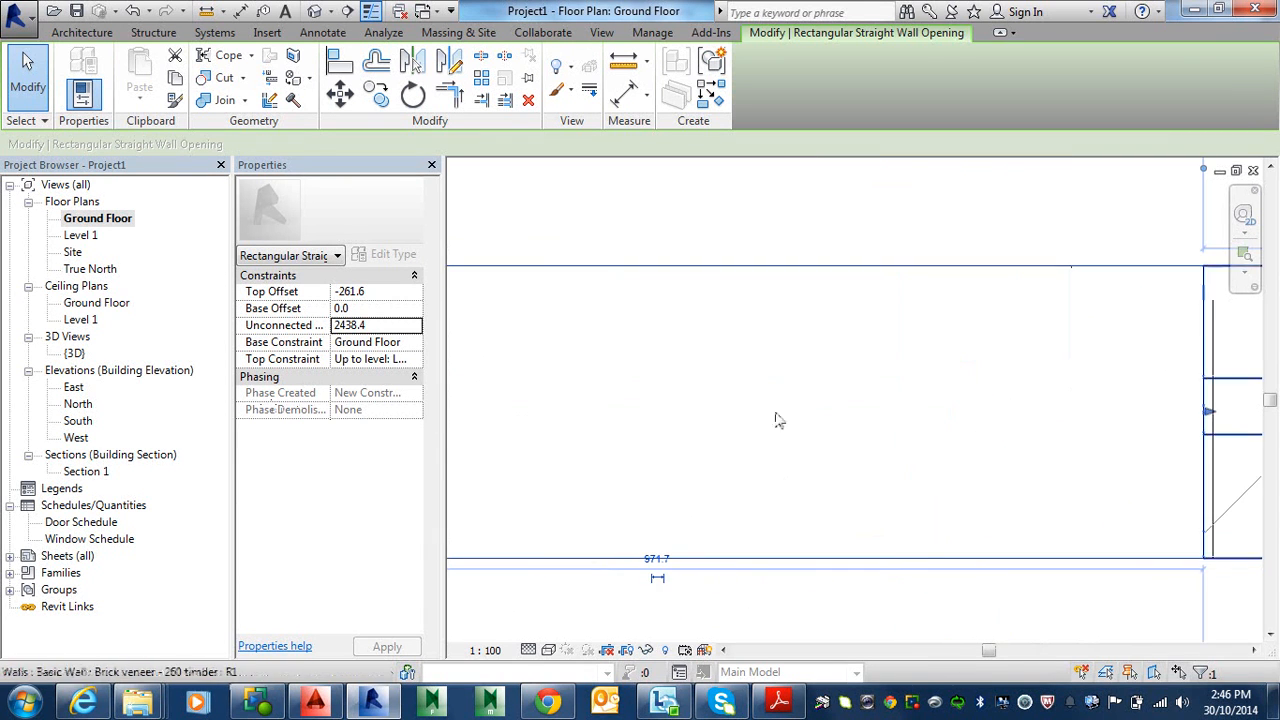
middle_drag(949, 438, 623, 437)
scroll(990, 460, up, 2)
scroll(852, 399, up, 3)
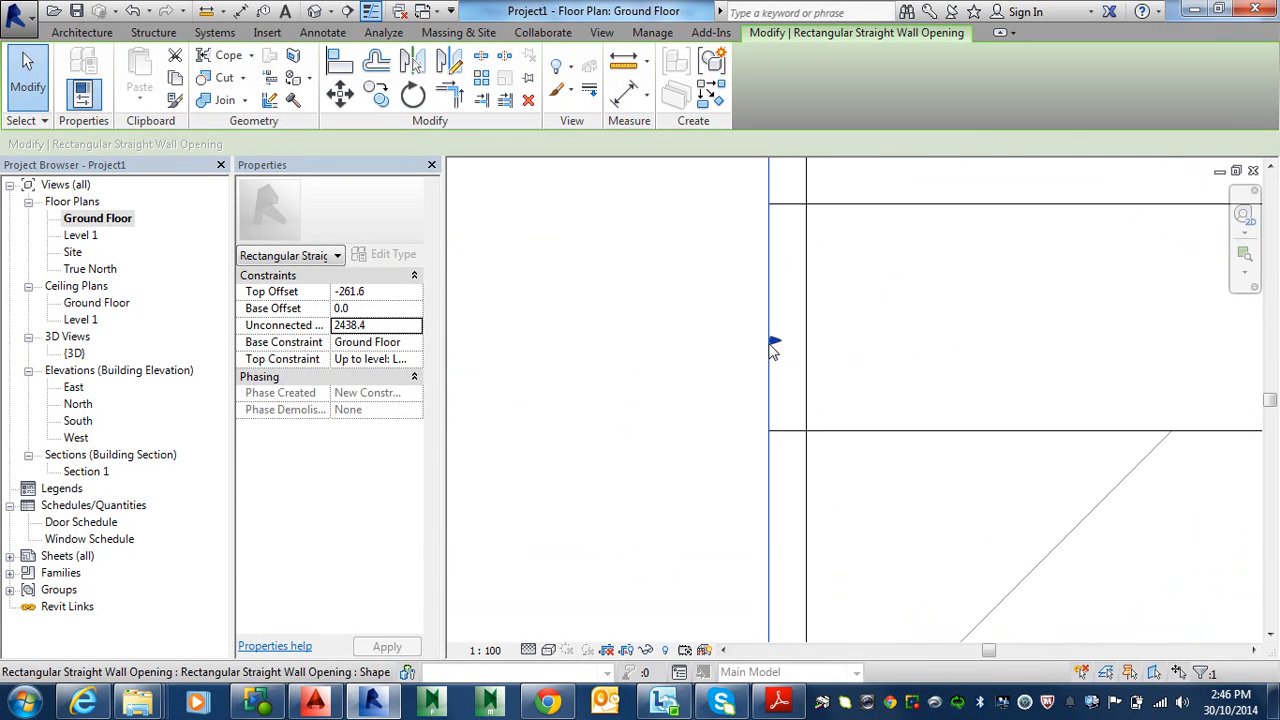
drag(771, 342, 806, 343)
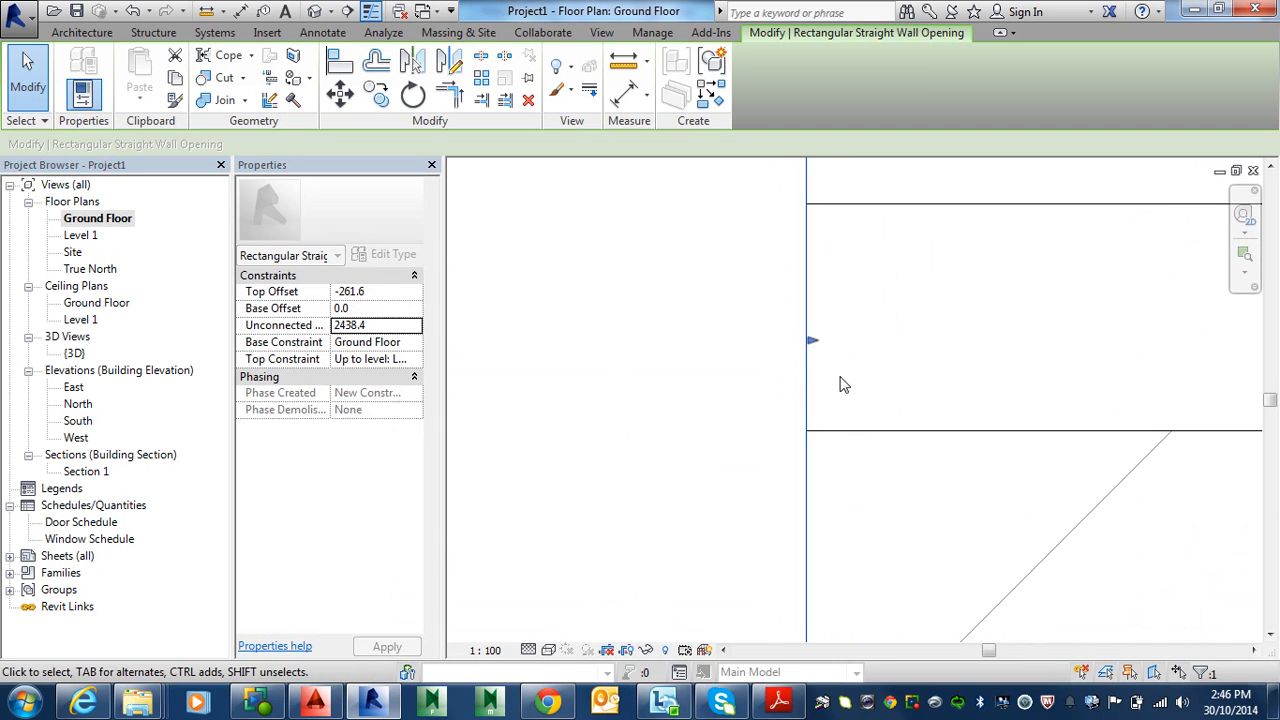
scroll(871, 366, down, 3)
key(Escape)
scroll(910, 410, down, 5)
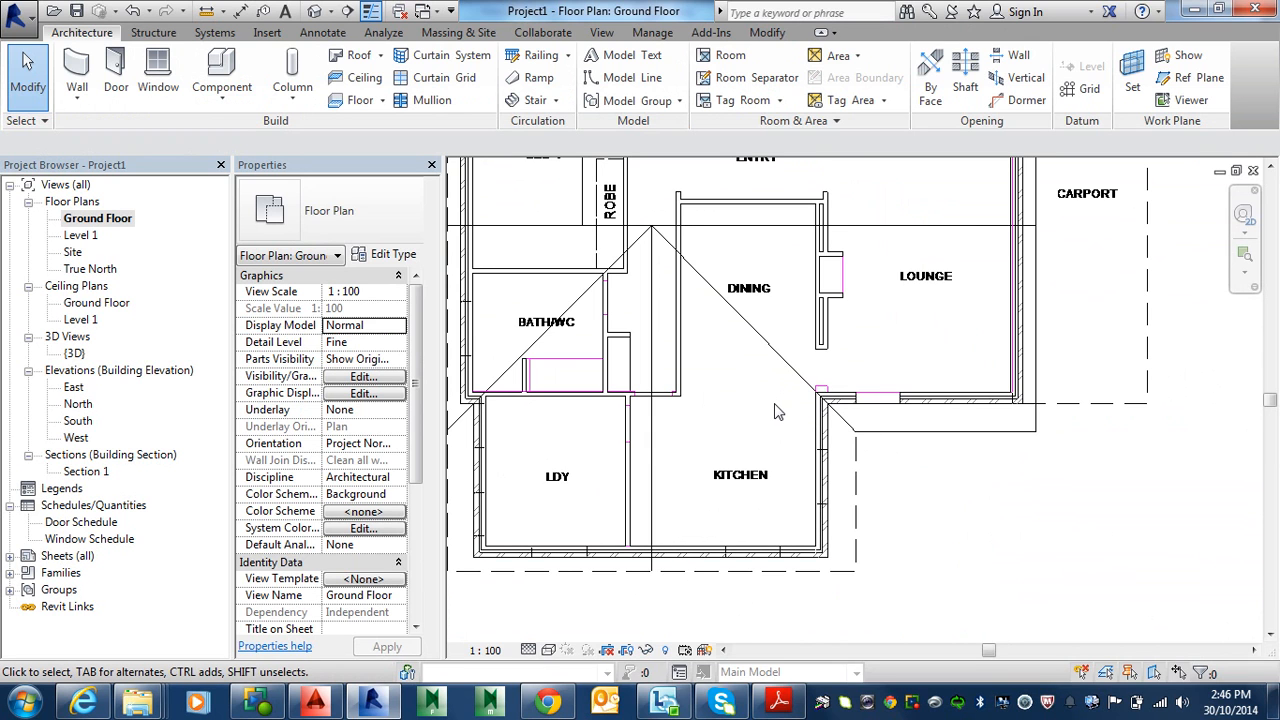
key(alt)
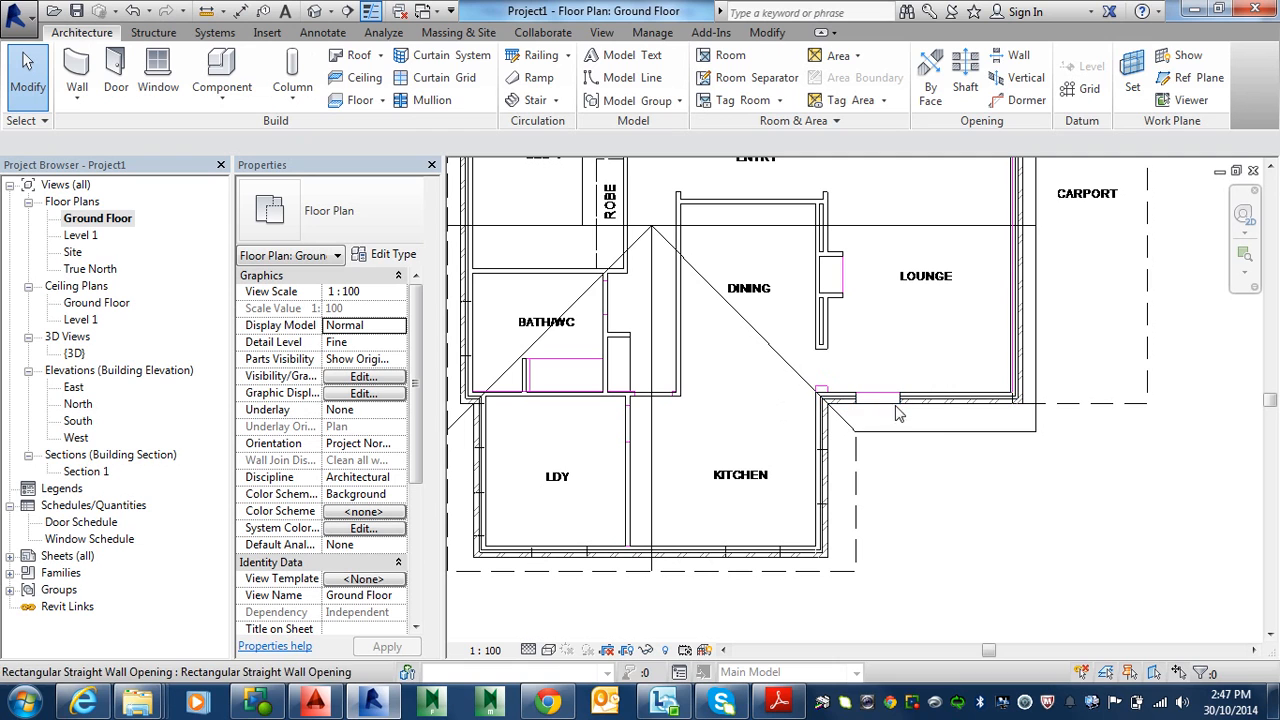
click(158, 78)
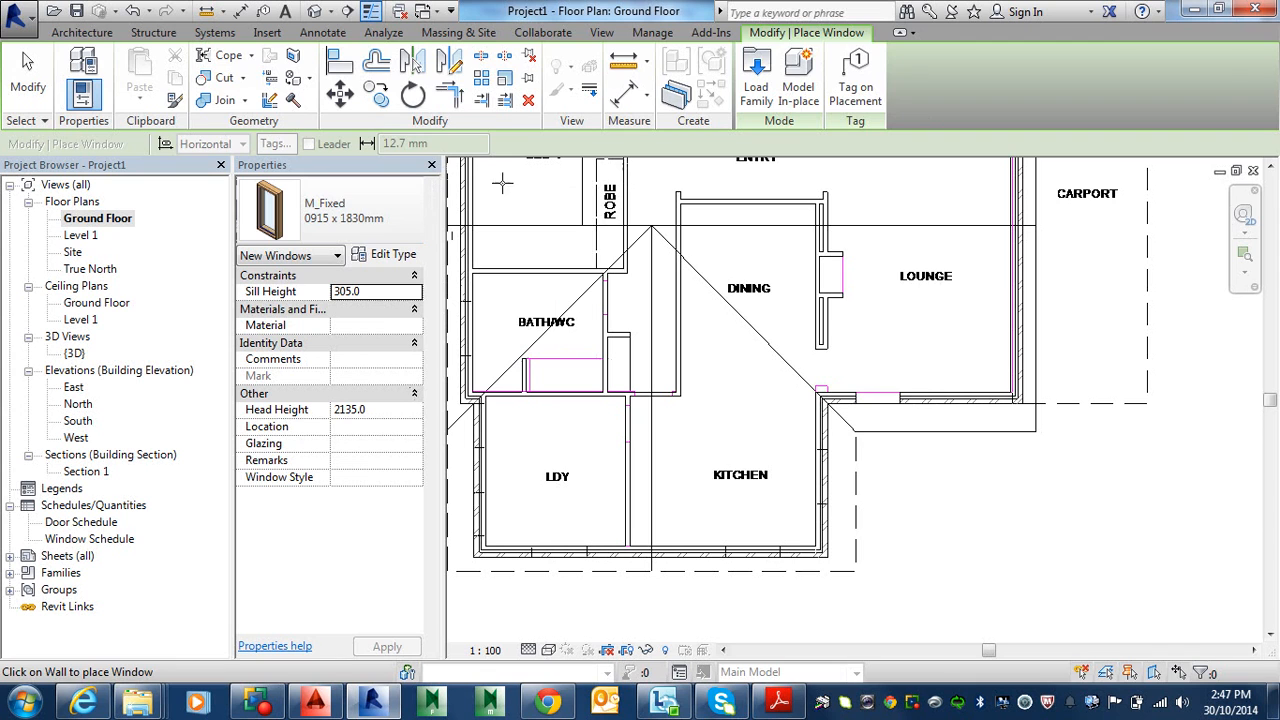
key(Escape)
key(Escape)
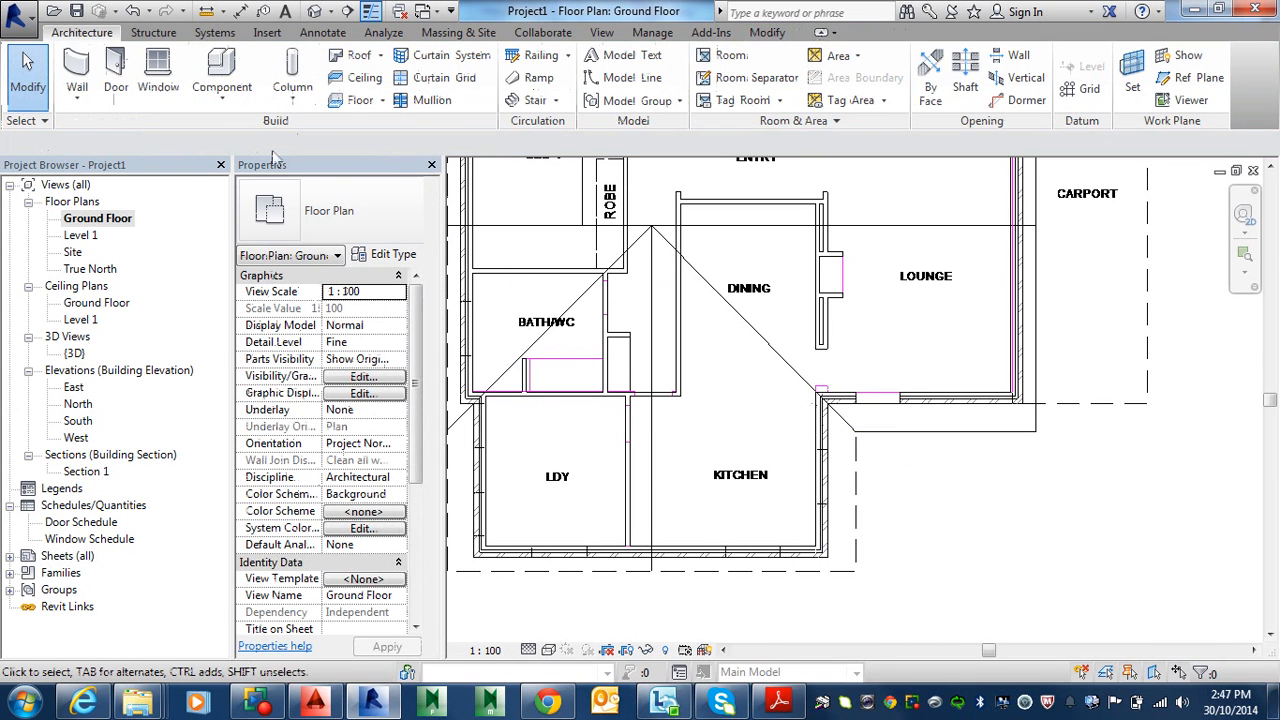
click(77, 98)
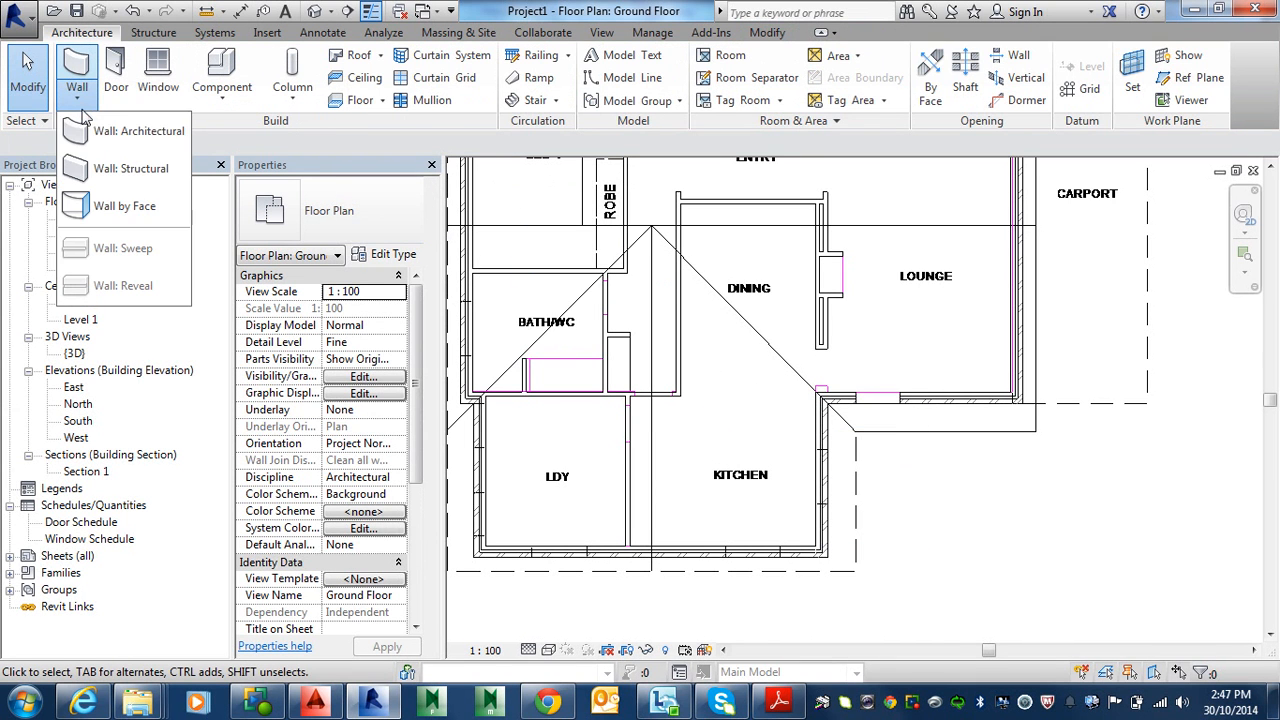
click(112, 170)
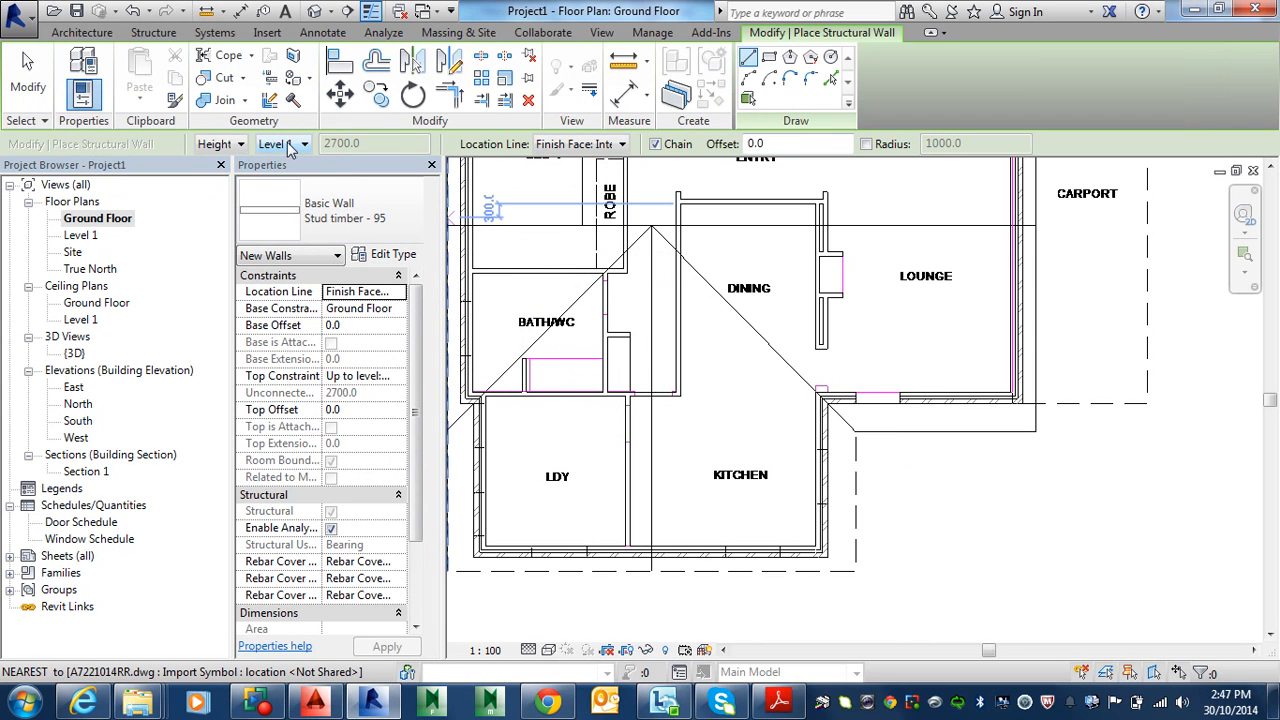
click(272, 145)
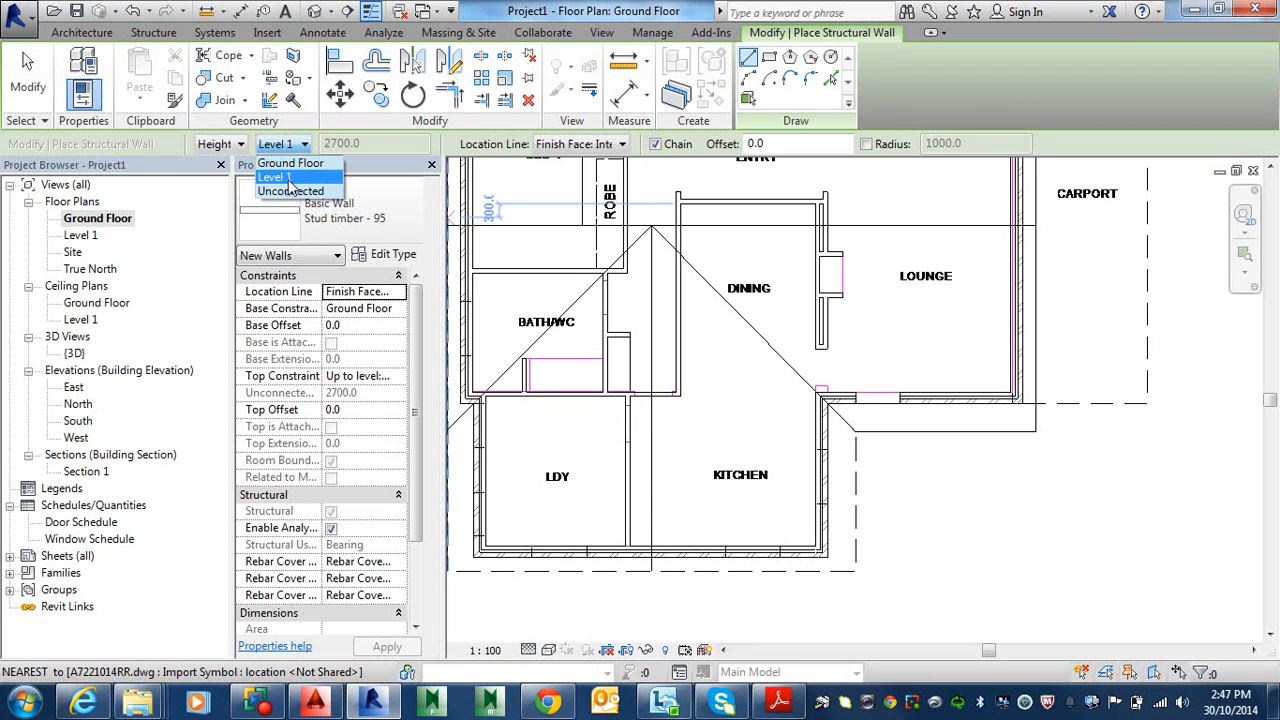
click(294, 182)
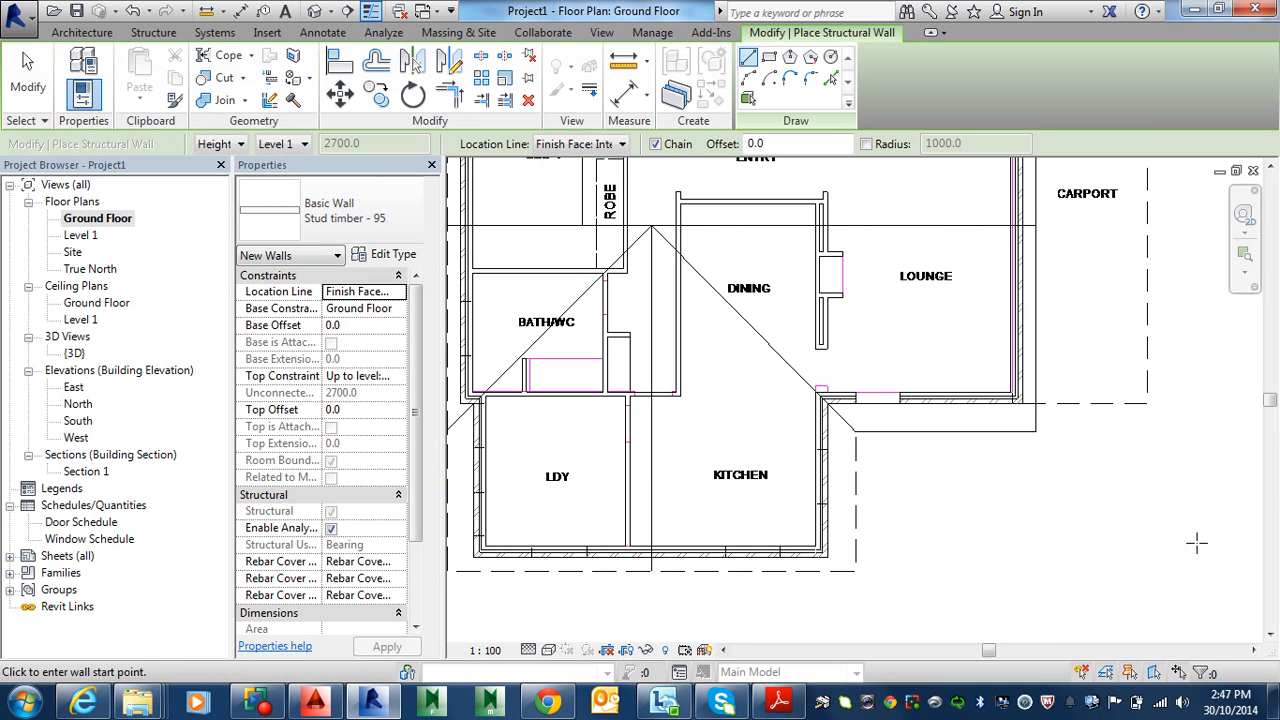
key(Escape)
key(Escape)
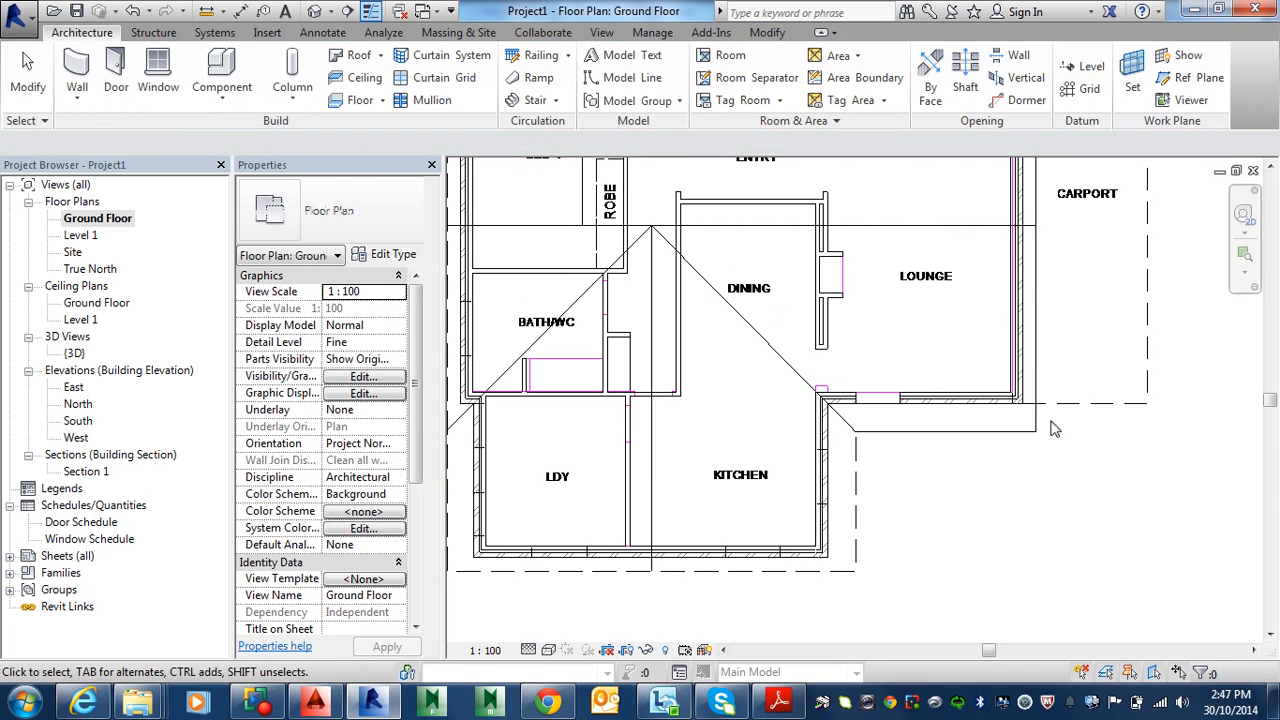
Check the base and top constraints of the Lounge's brick veneer wall beside the Kitchen corner
click(997, 405)
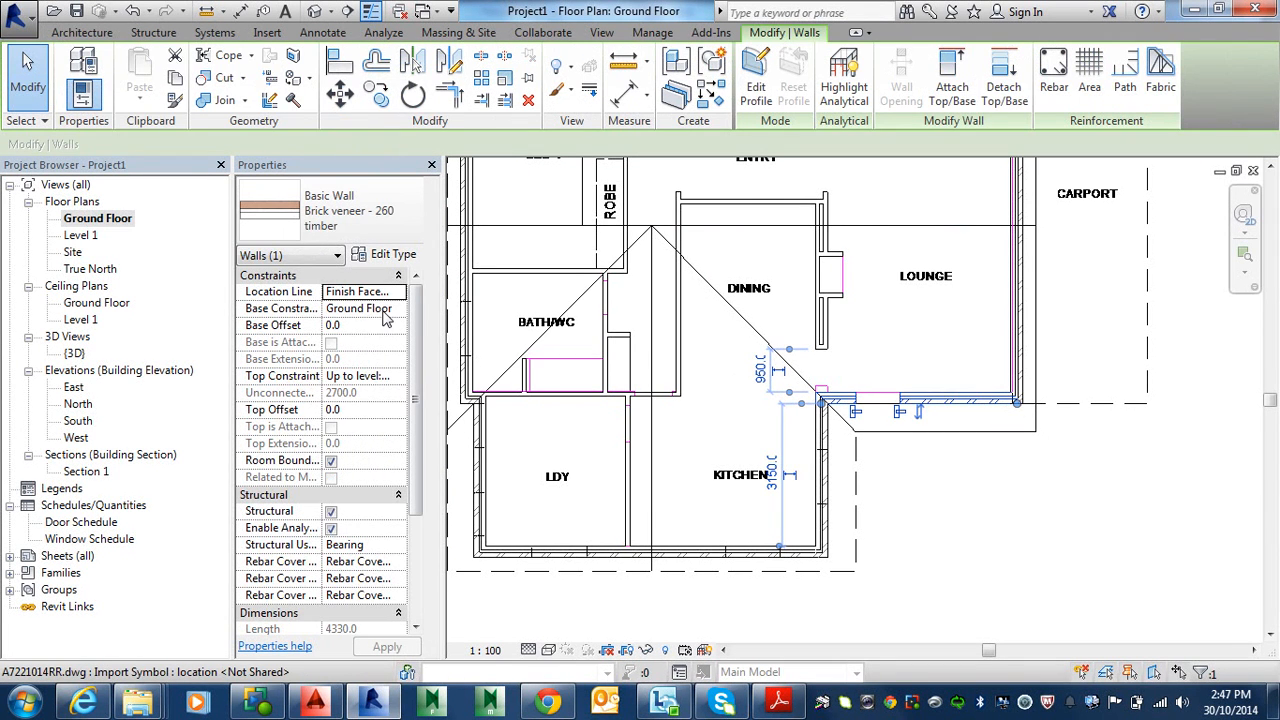
click(383, 311)
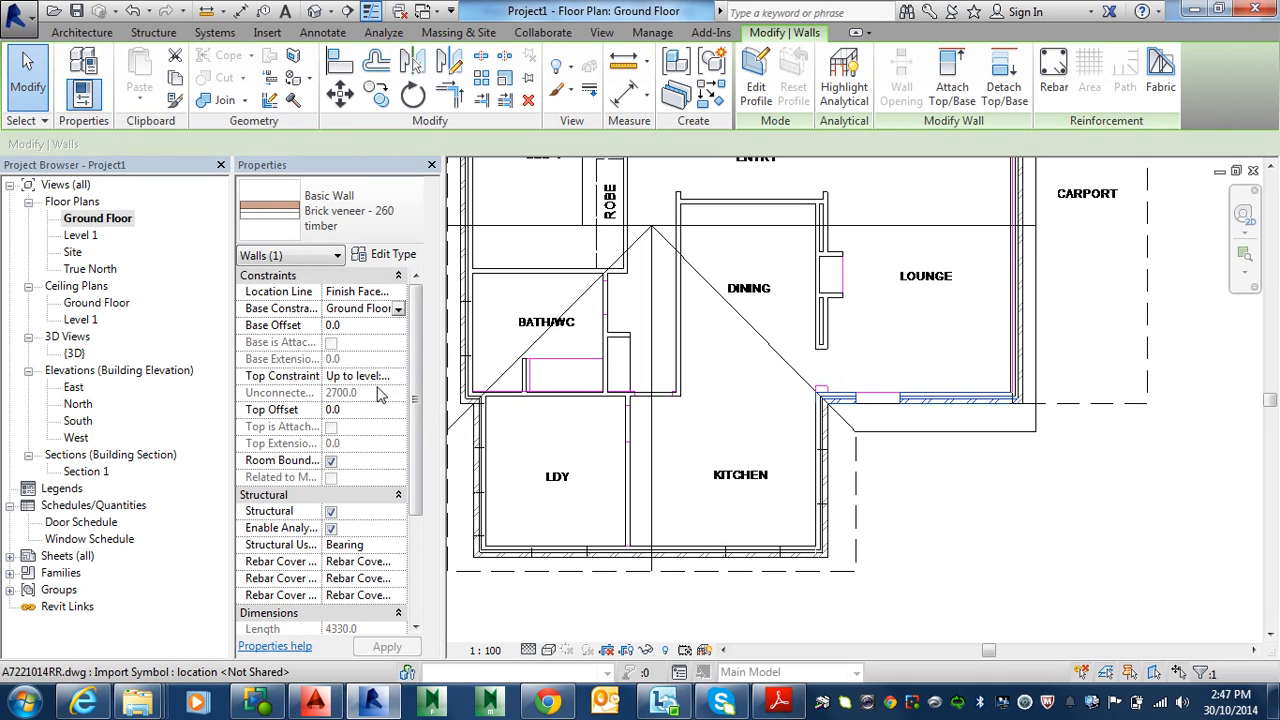
click(384, 377)
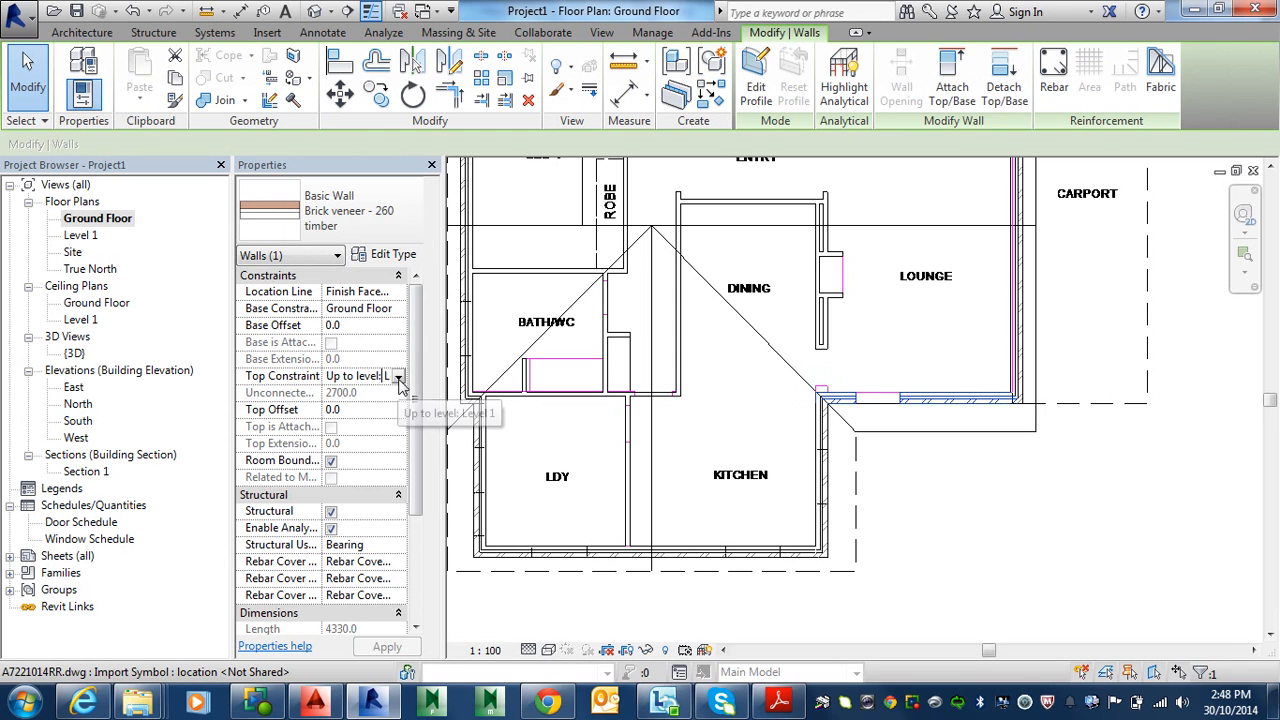
click(398, 378)
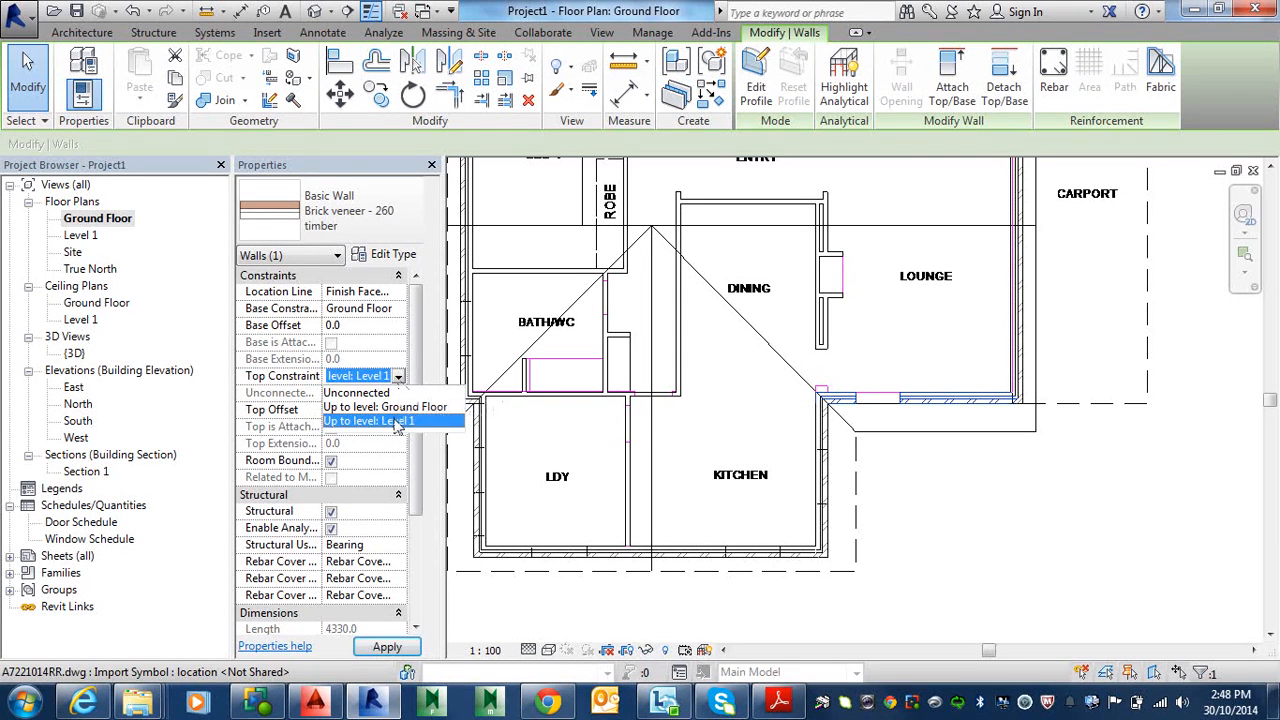
click(398, 421)
click(850, 436)
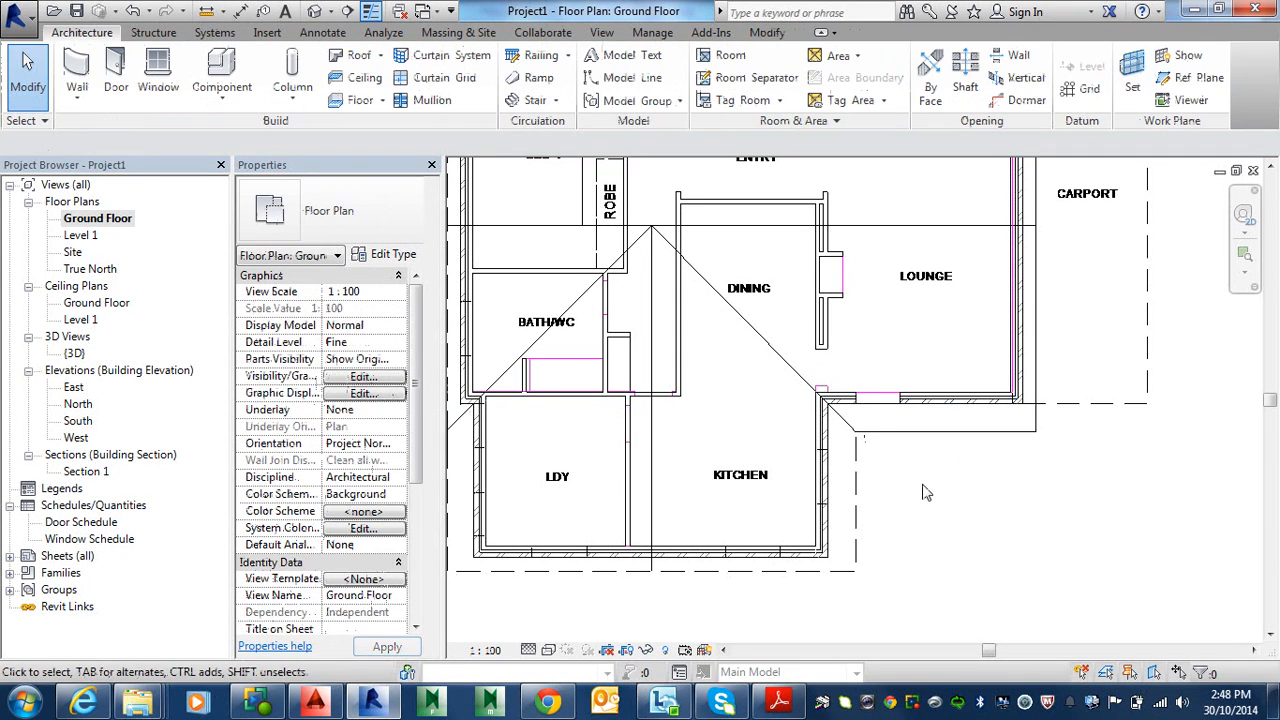
click(158, 80)
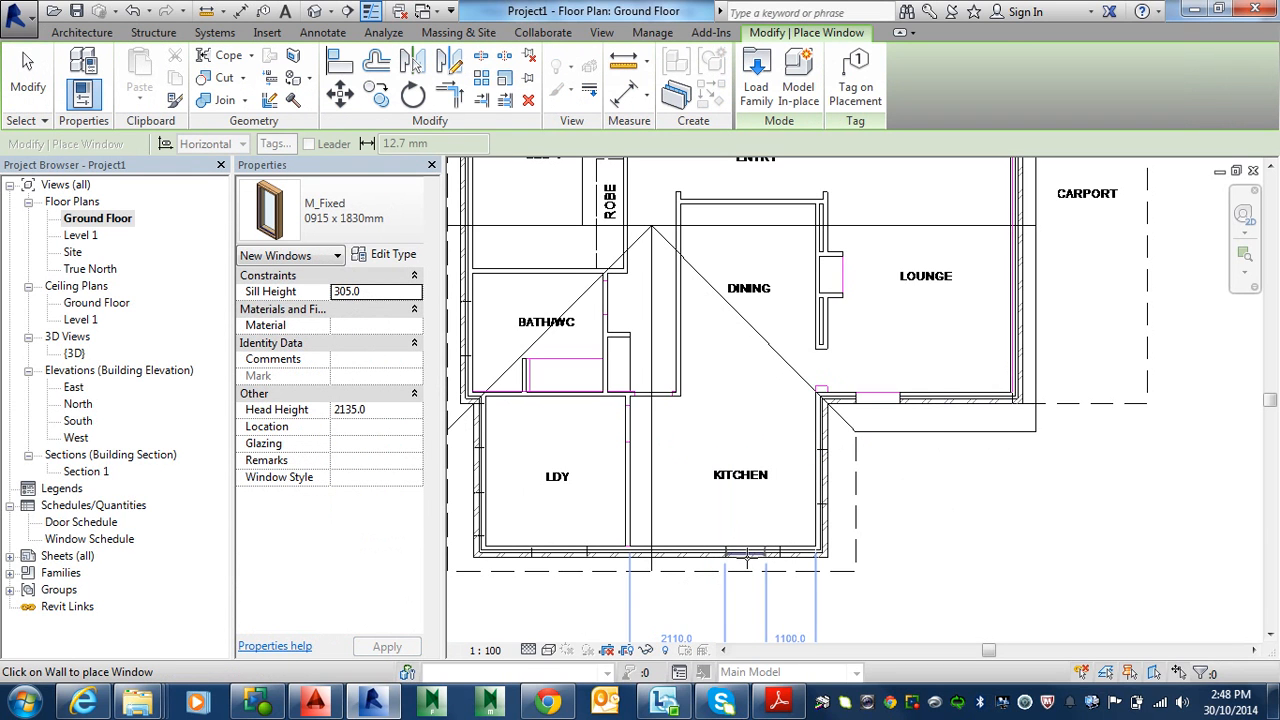
key(Escape)
key(Escape)
Measure the window width between the drawing's marks on the LDY's brick veneer wall opposite the Bath/WC
middle_drag(656, 536, 777, 519)
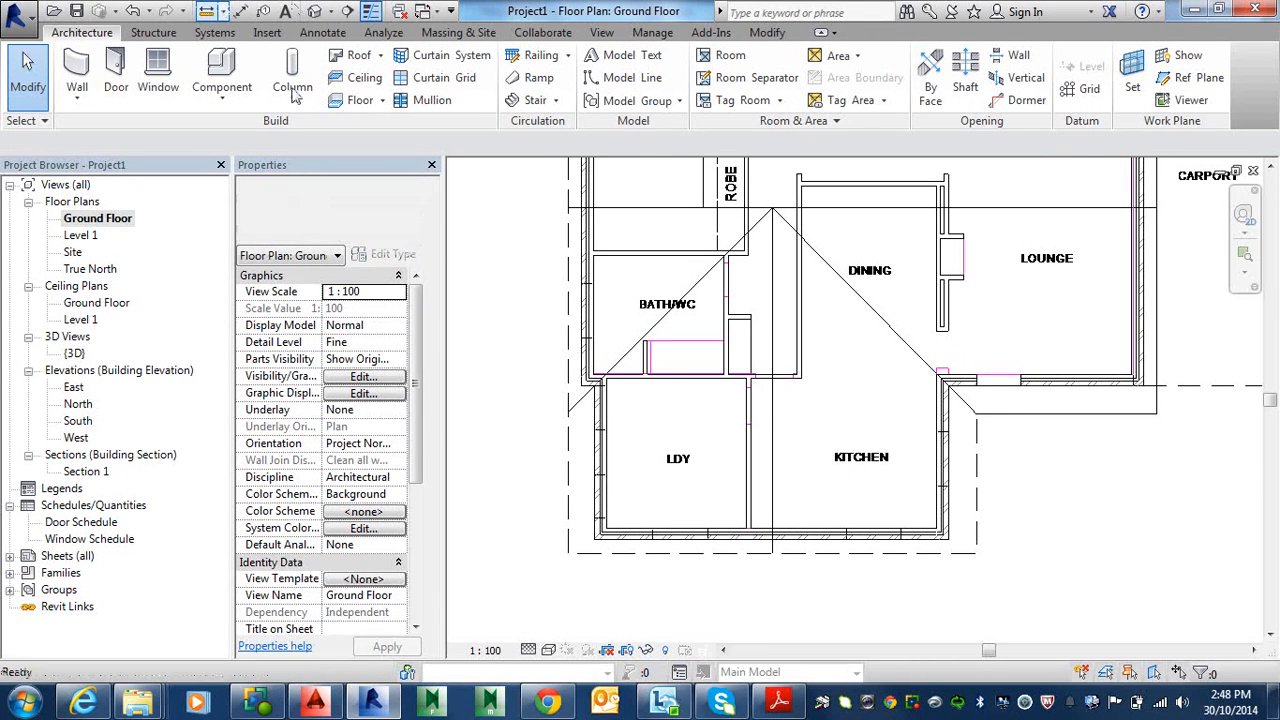
click(652, 538)
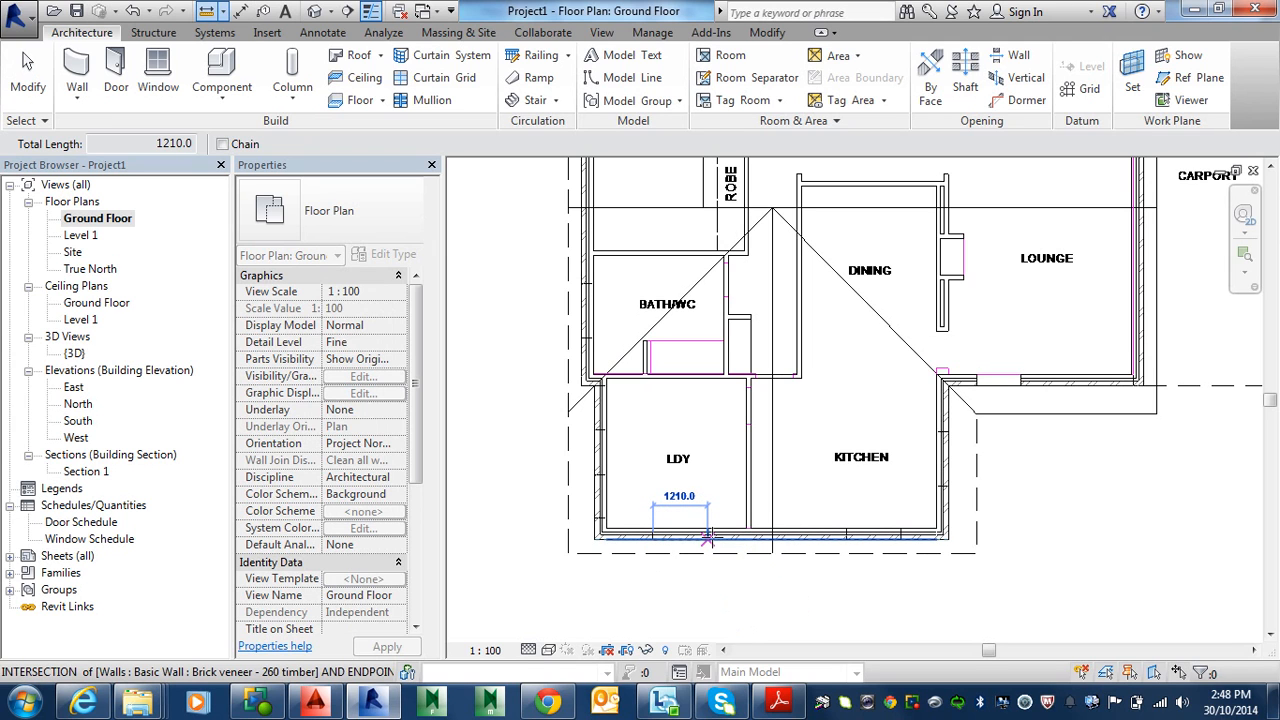
key(Escape)
key(Escape)
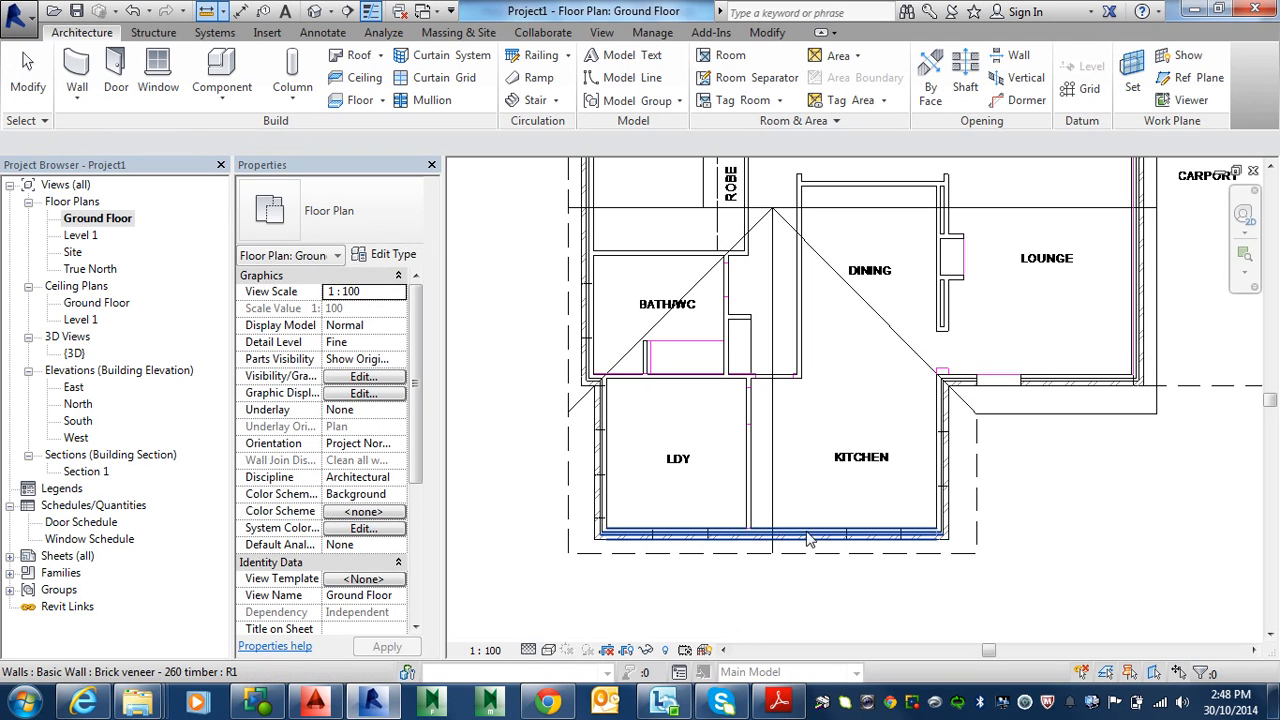
Measure the distance between the drawing's window marks on the Bath/WC's exterior wall
middle_drag(840, 279, 869, 503)
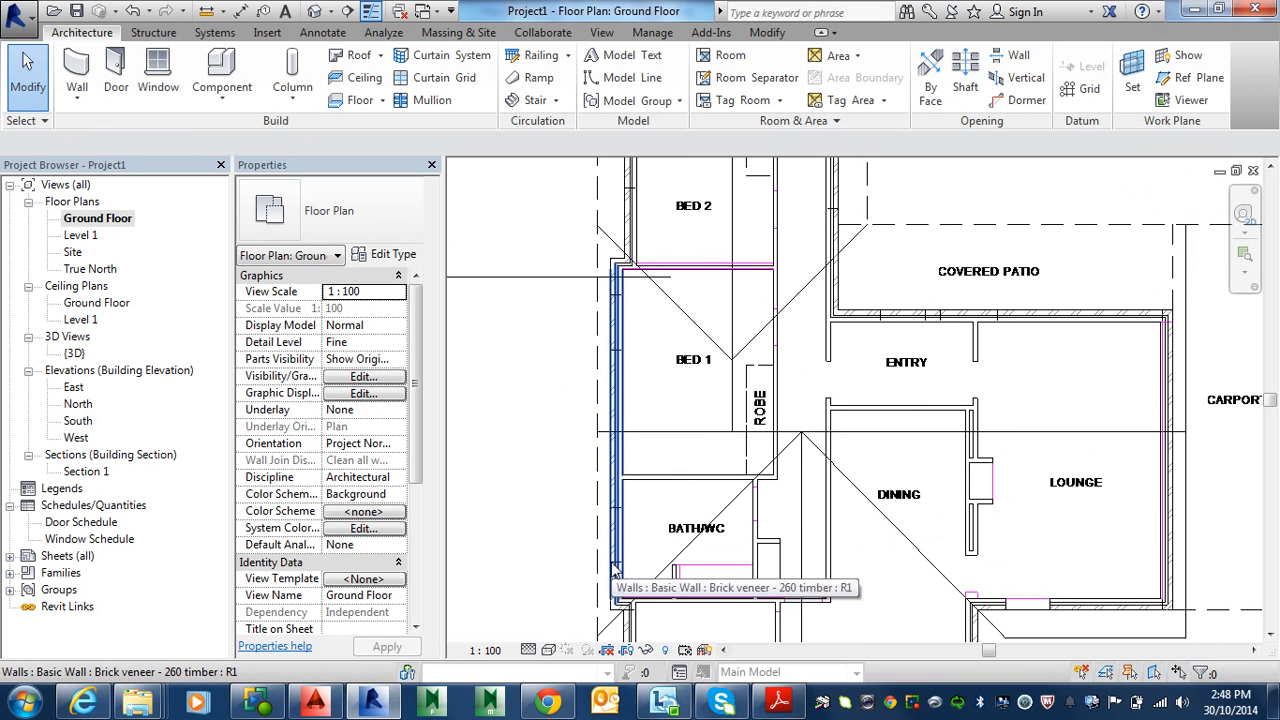
click(206, 11)
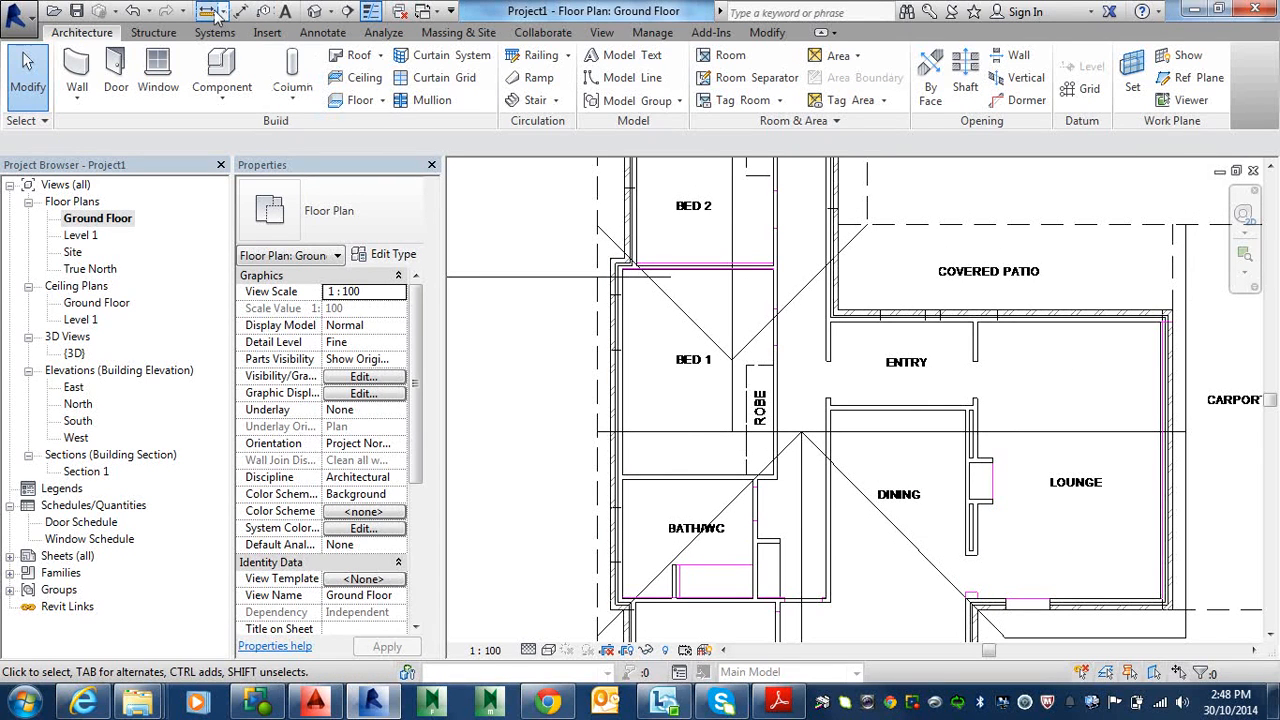
click(607, 565)
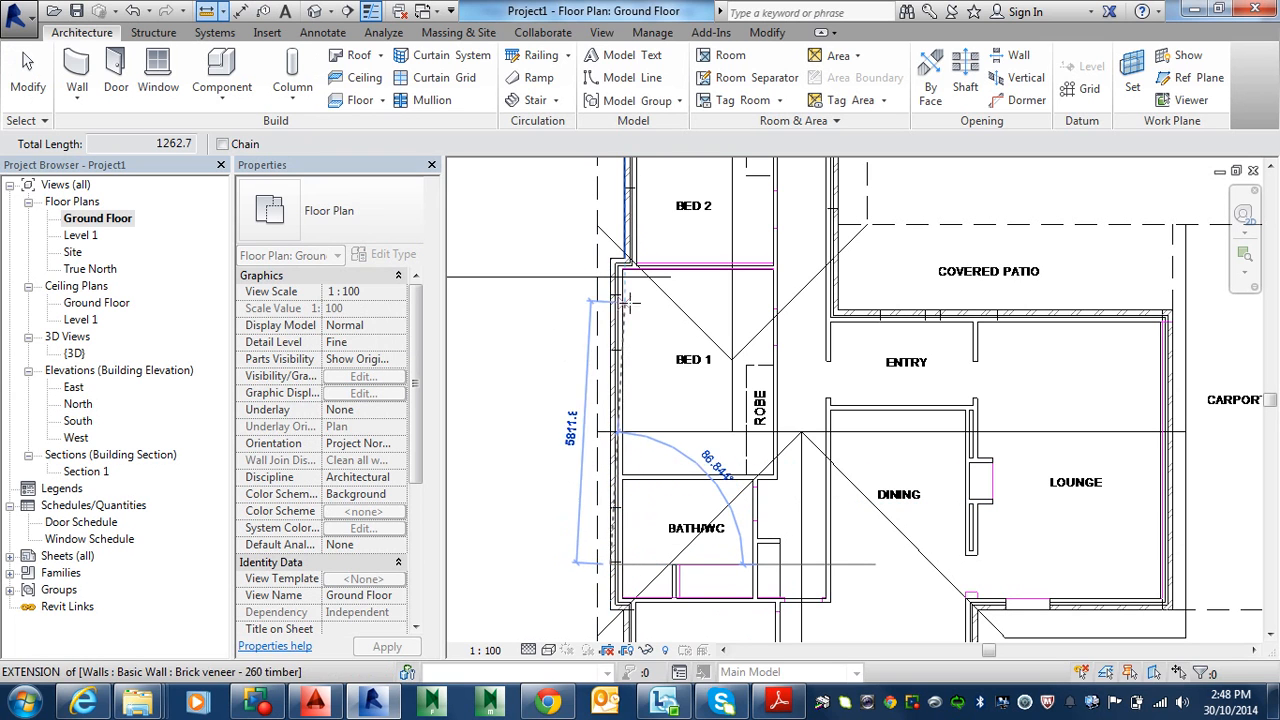
scroll(598, 500, up, 2)
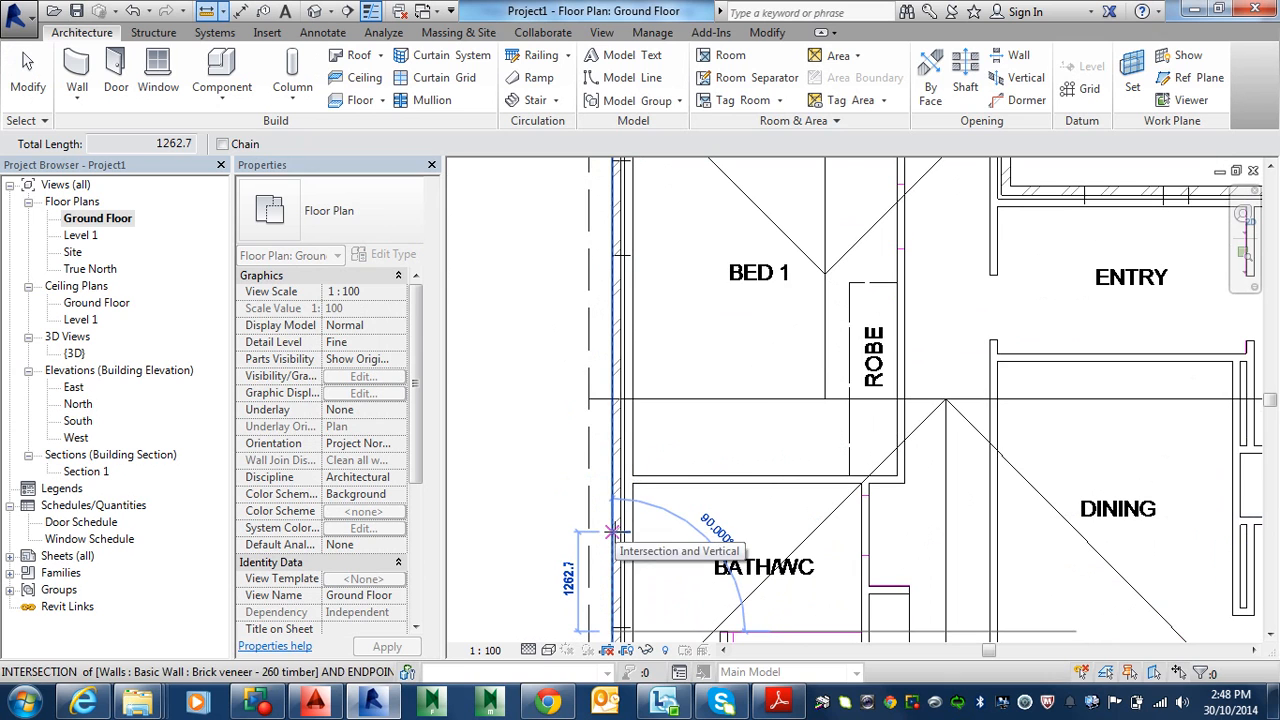
key(Escape)
key(Escape)
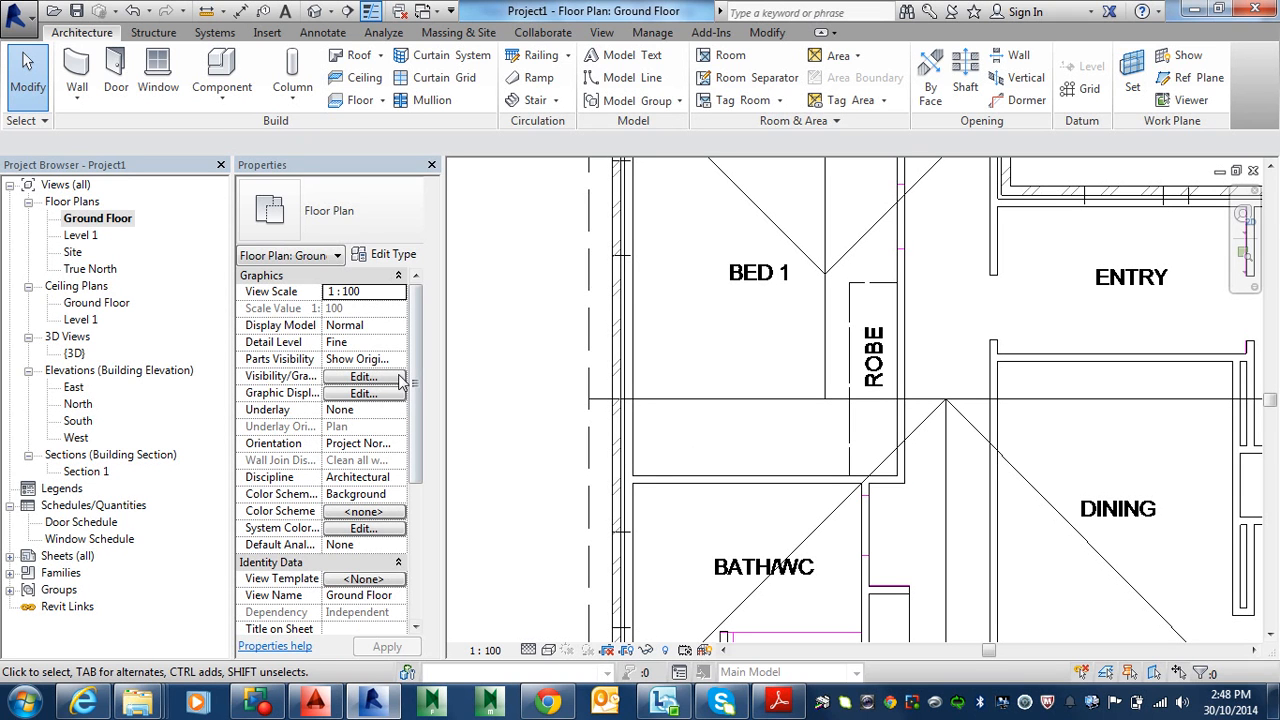
Start placing a window and edit the M_Fixed 0915 x 1830mm type to a height of 1500 and a width of 1210
key(w)
key(n)
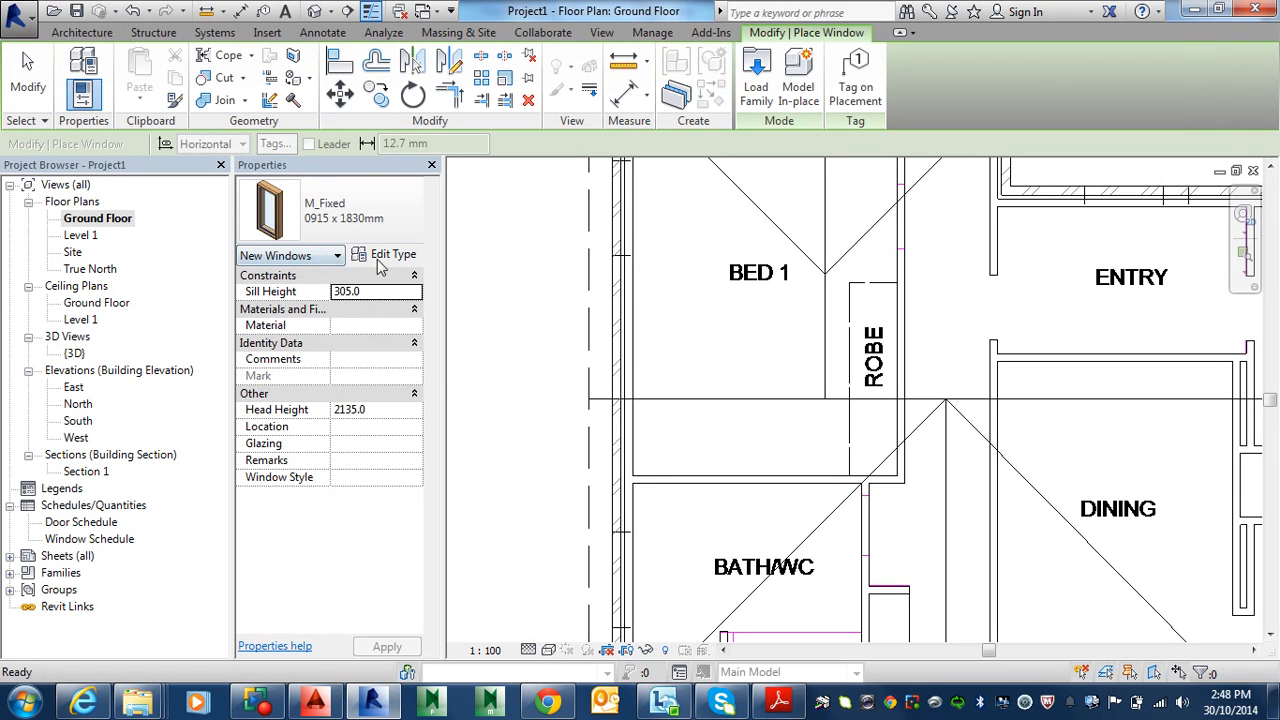
click(397, 259)
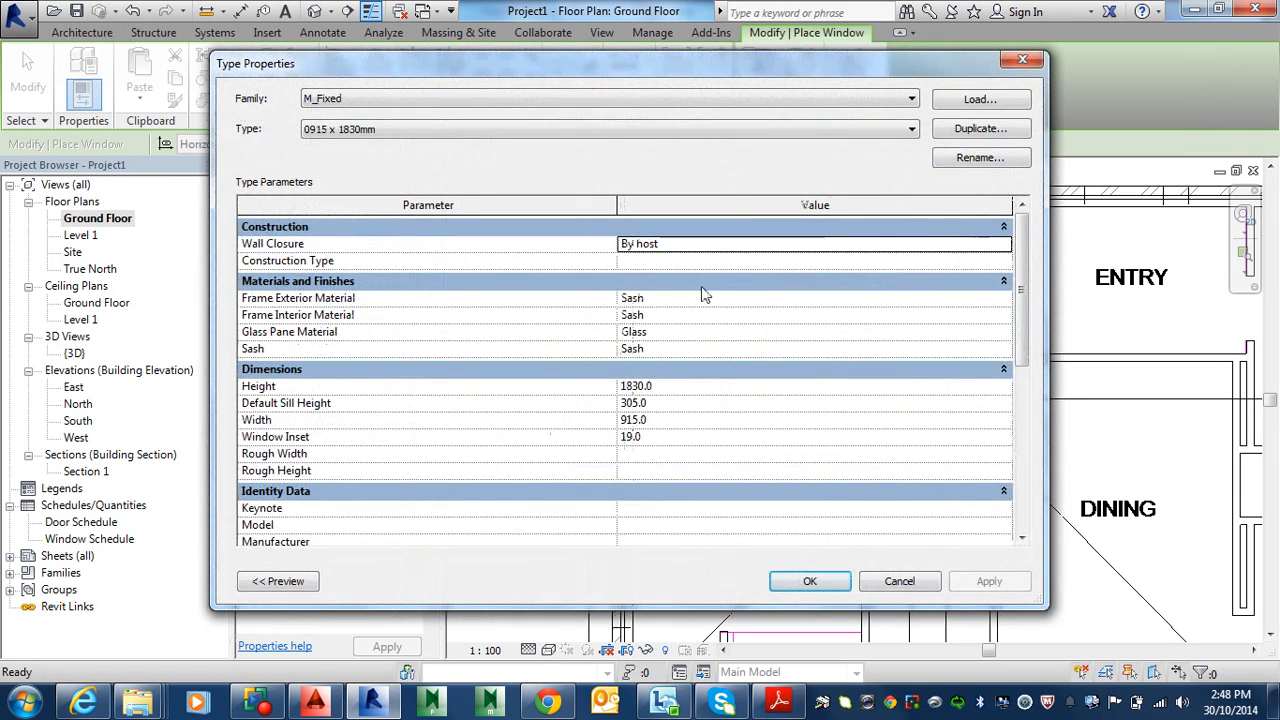
key(Escape)
click(370, 236)
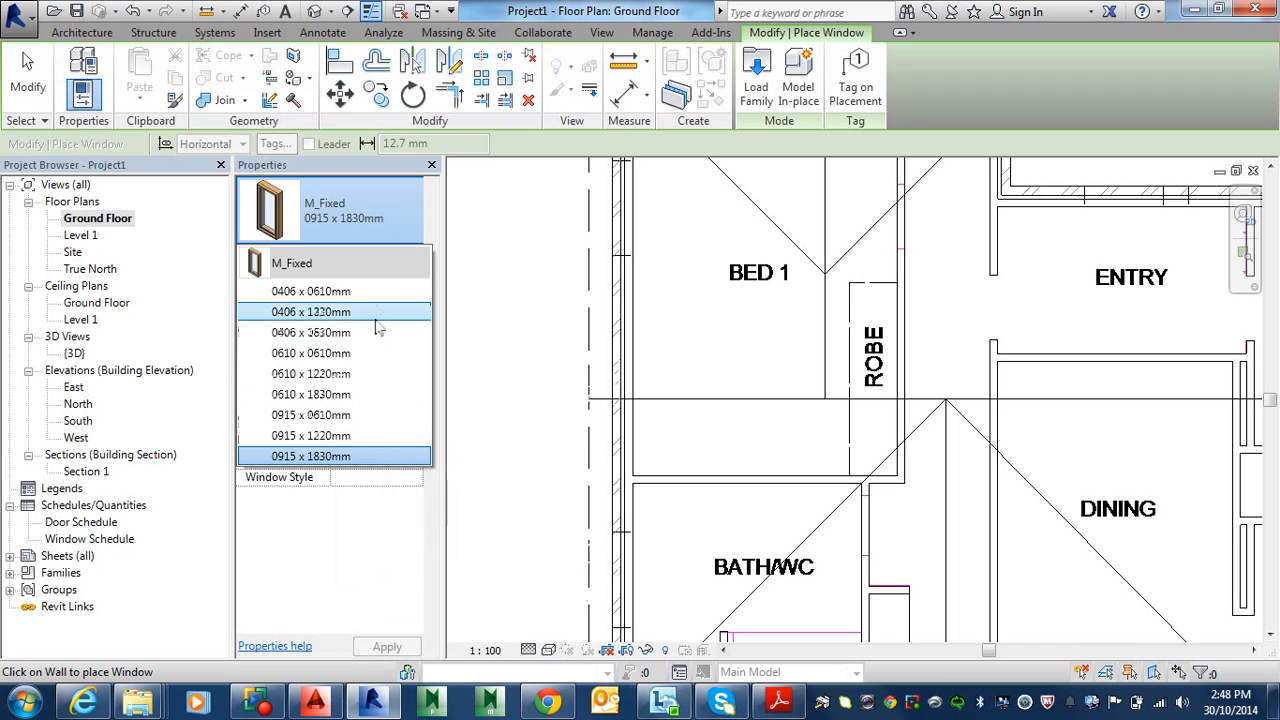
click(372, 222)
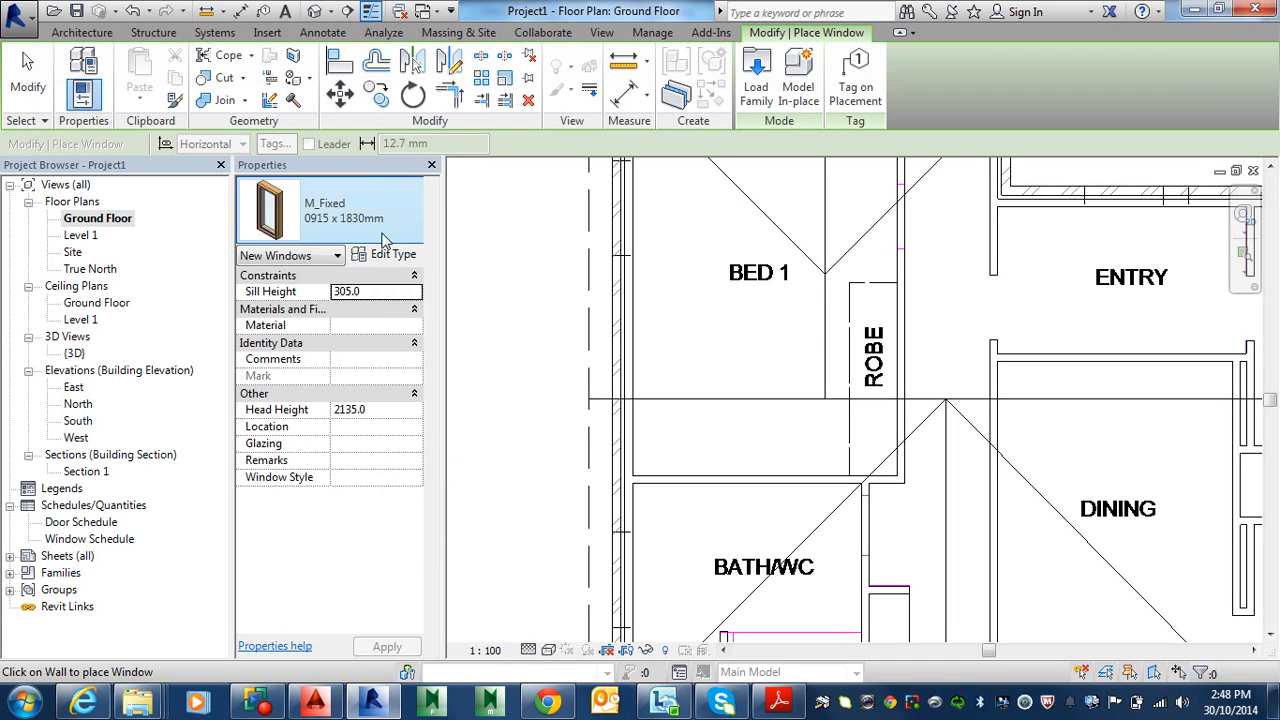
click(392, 254)
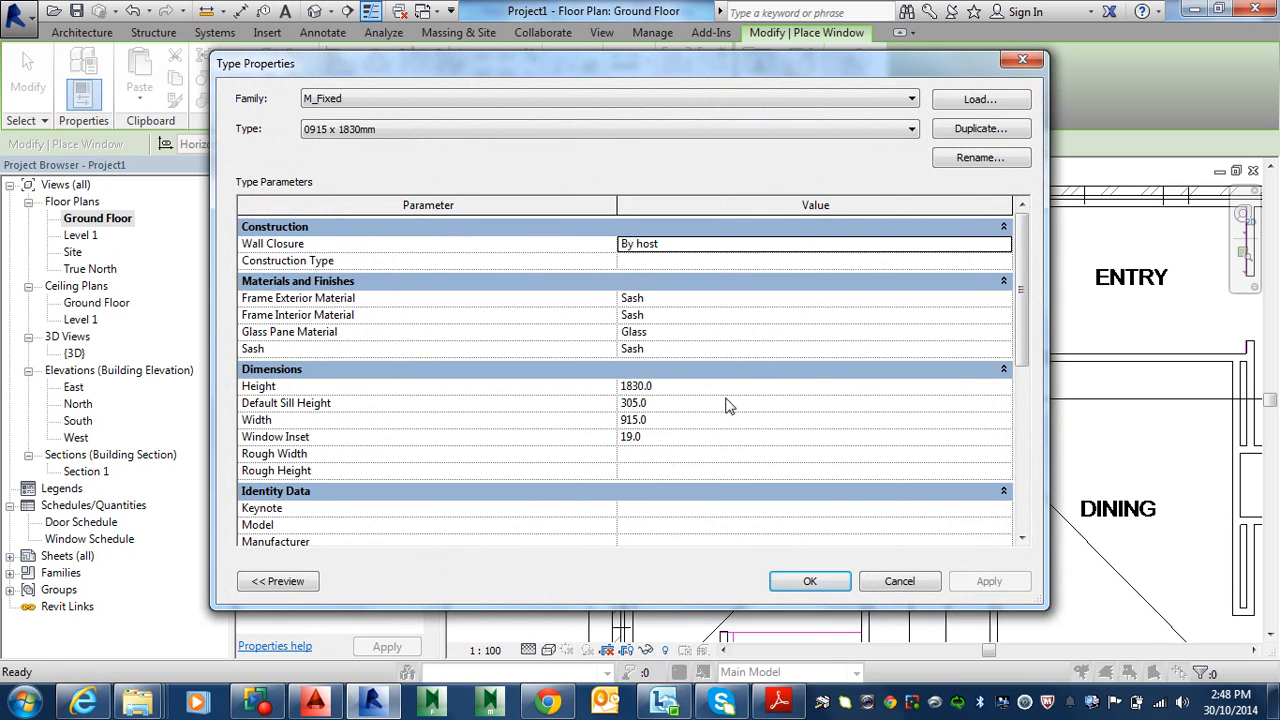
click(662, 386)
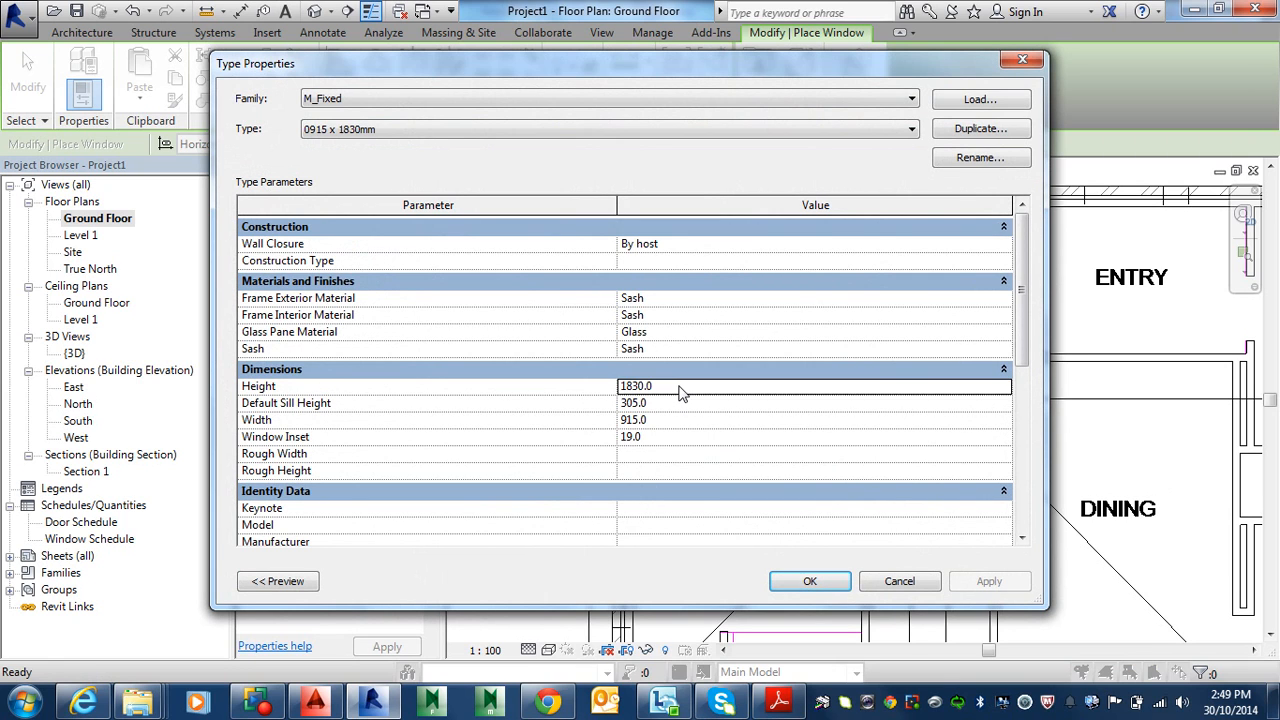
text(180)
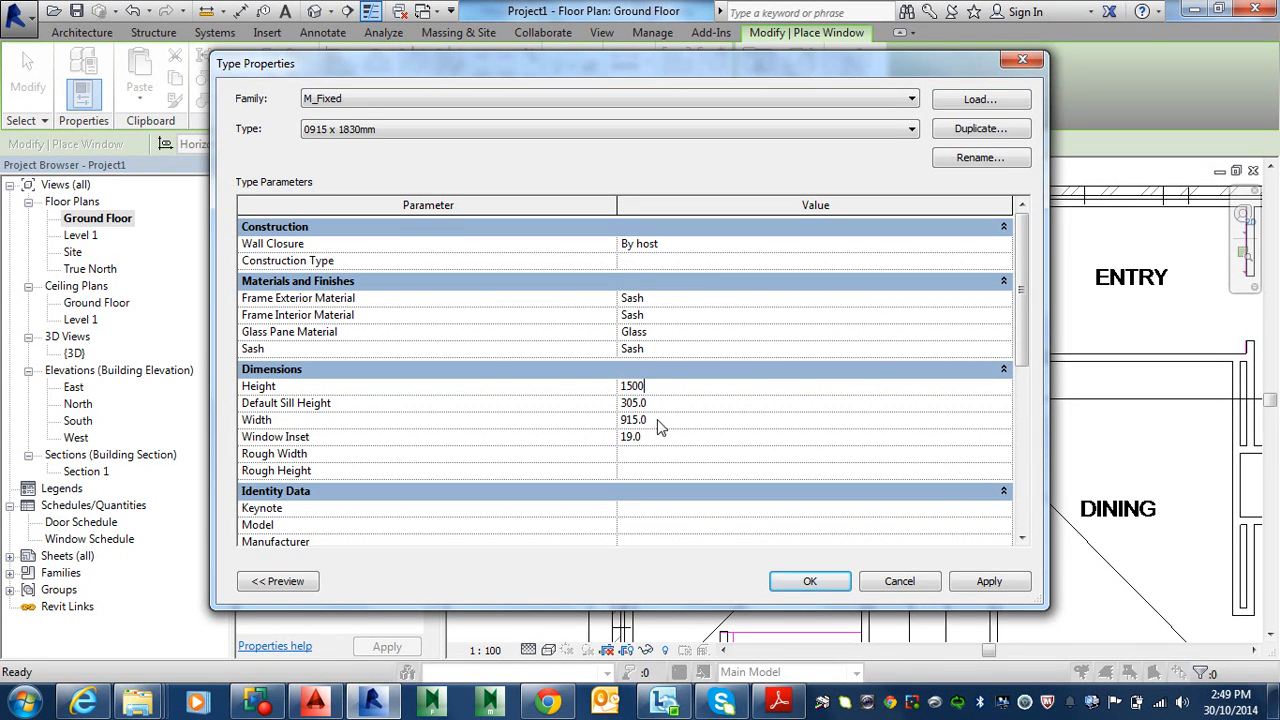
click(660, 420)
click(807, 579)
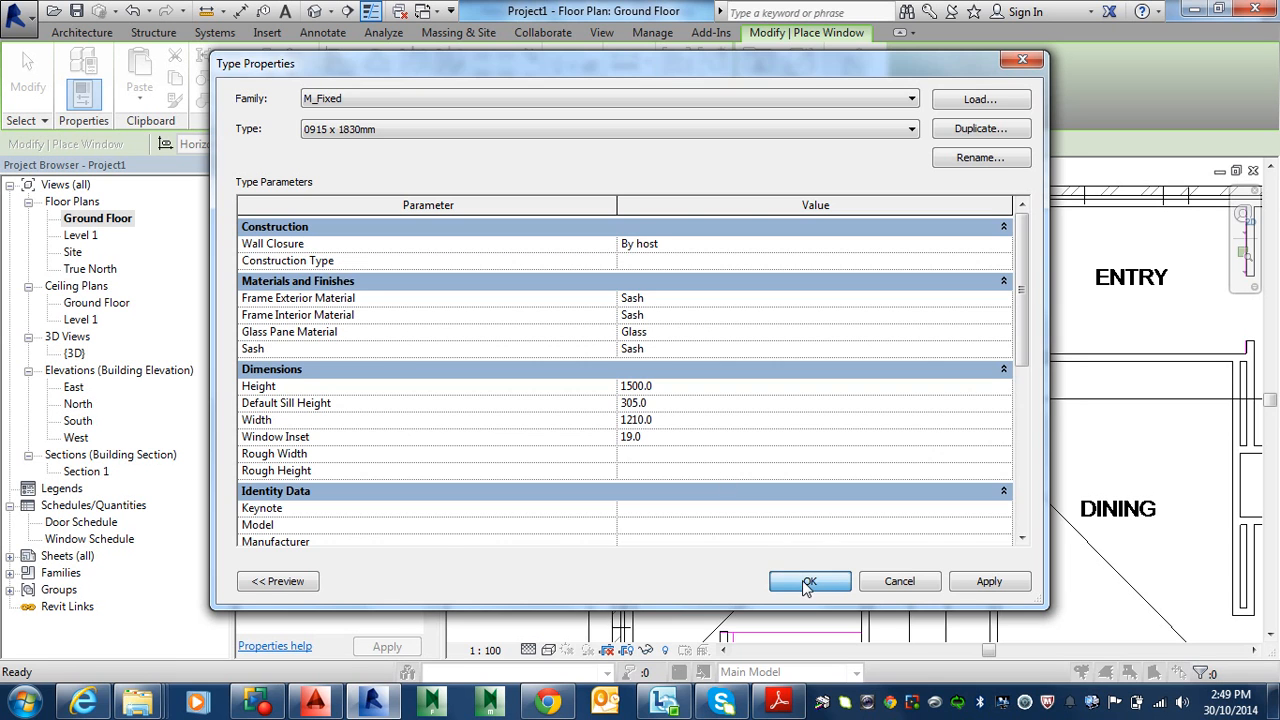
Place the resized M_Fixed 0915 x 1830mm window between the drawing's marks on the LDY's exterior wall opposite the Bath/WC
scroll(812, 503, down, 3)
scroll(812, 503, down, 2)
middle_drag(808, 604, 819, 349)
scroll(805, 451, up, 3)
scroll(805, 455, up, 5)
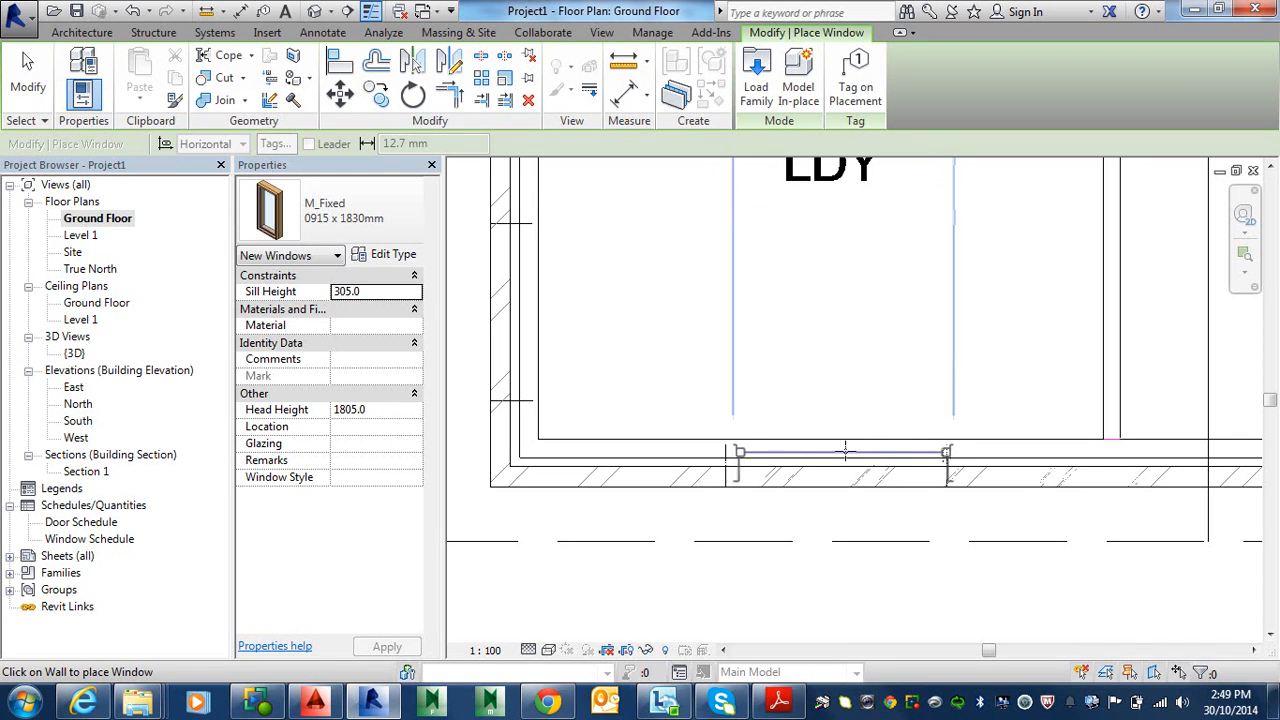
click(836, 453)
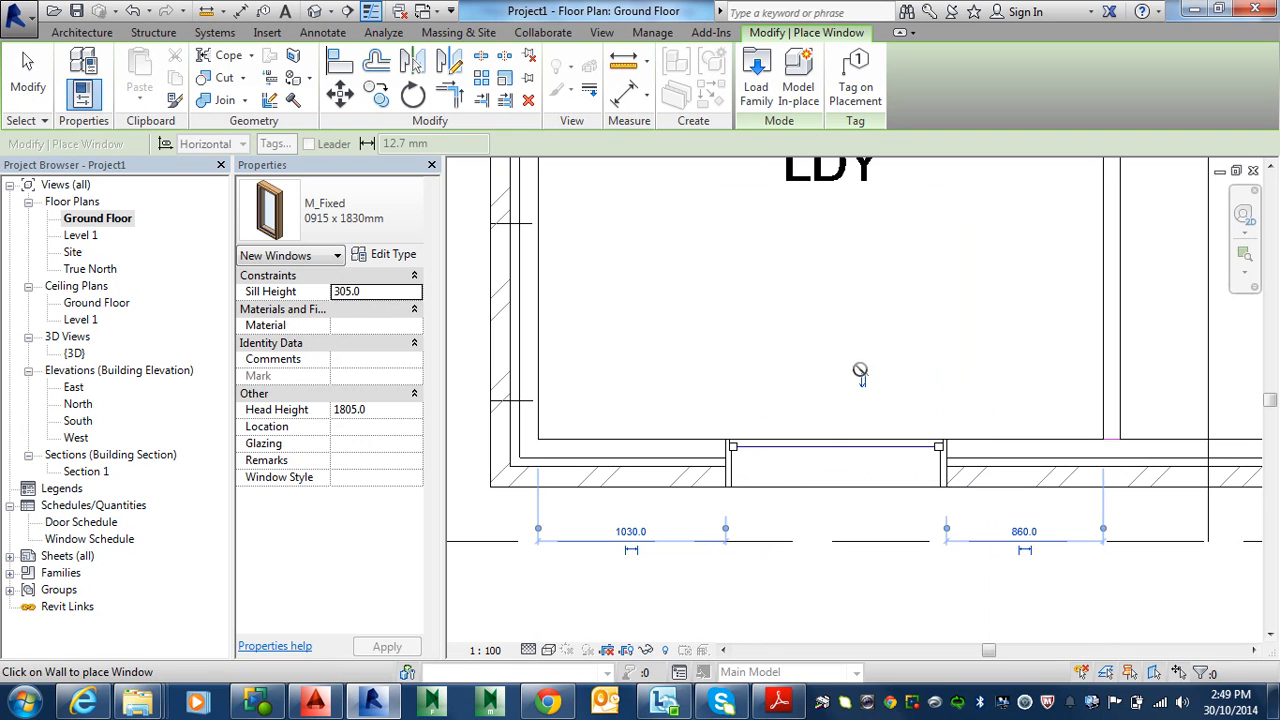
Place the same window type between the drawing's marks on the Kitchen's part of that wall and finish placing windows
scroll(1011, 488, down, 1)
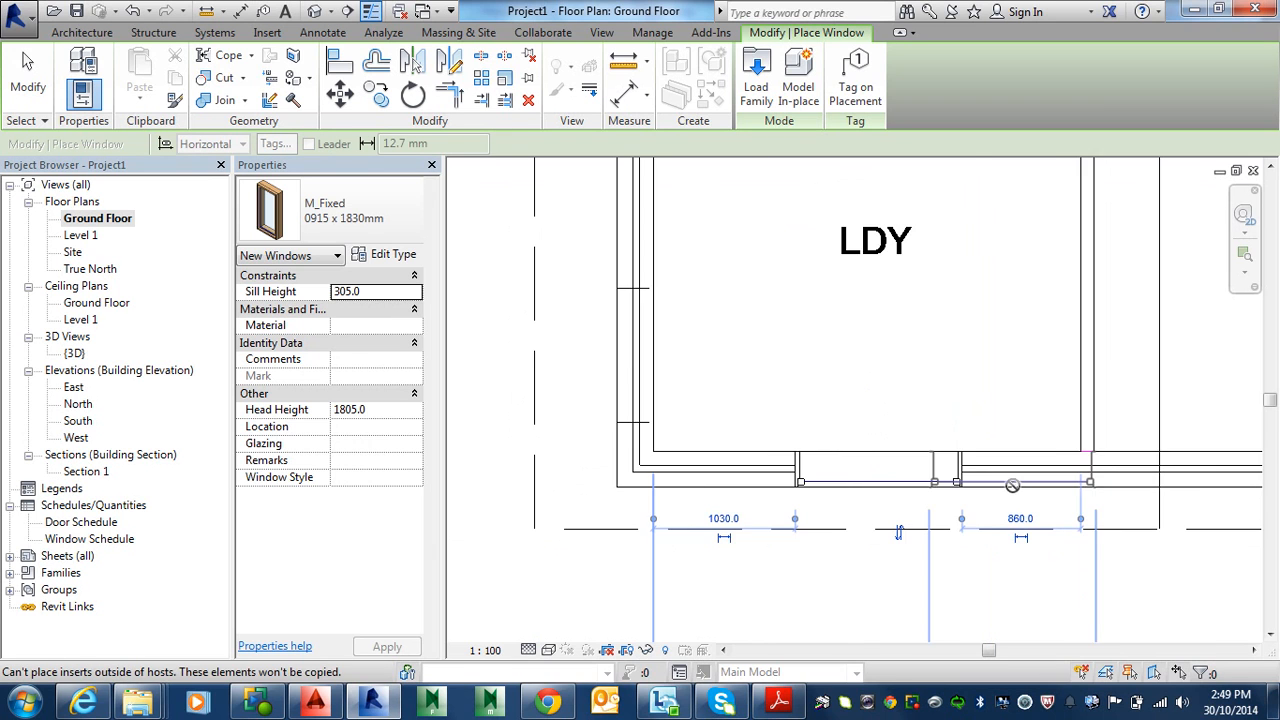
middle_drag(995, 488, 551, 412)
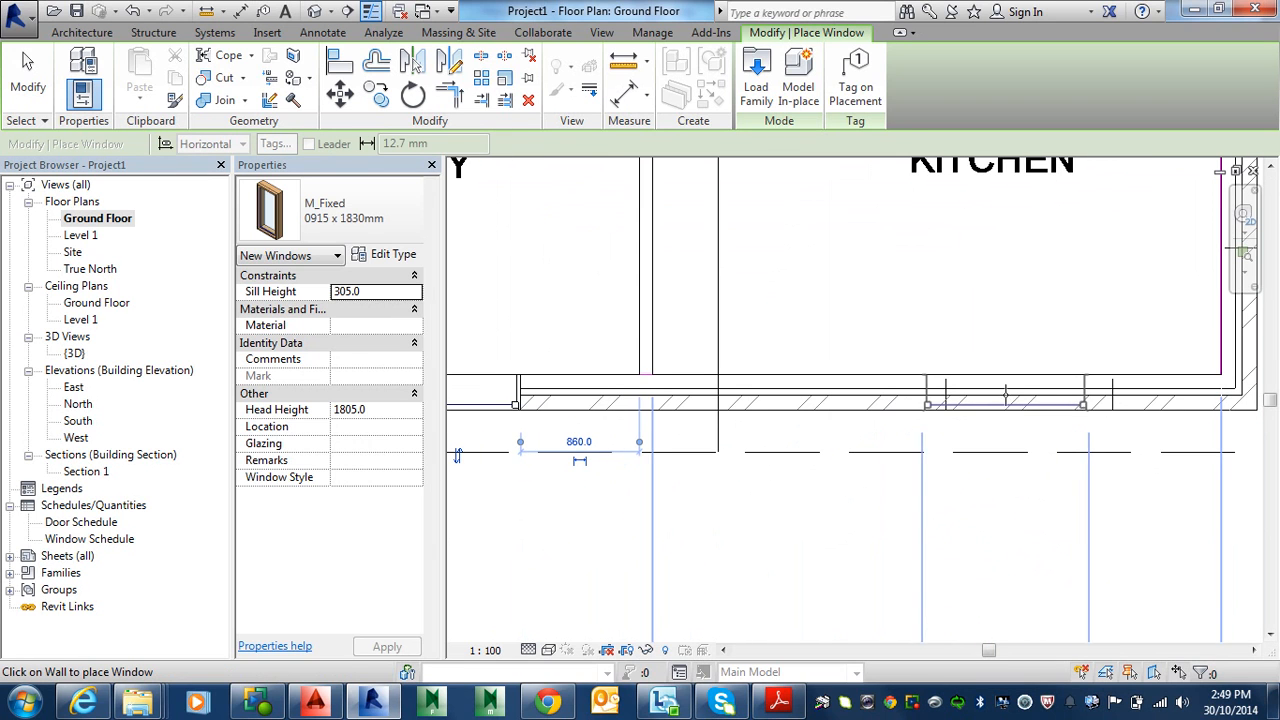
click(1030, 395)
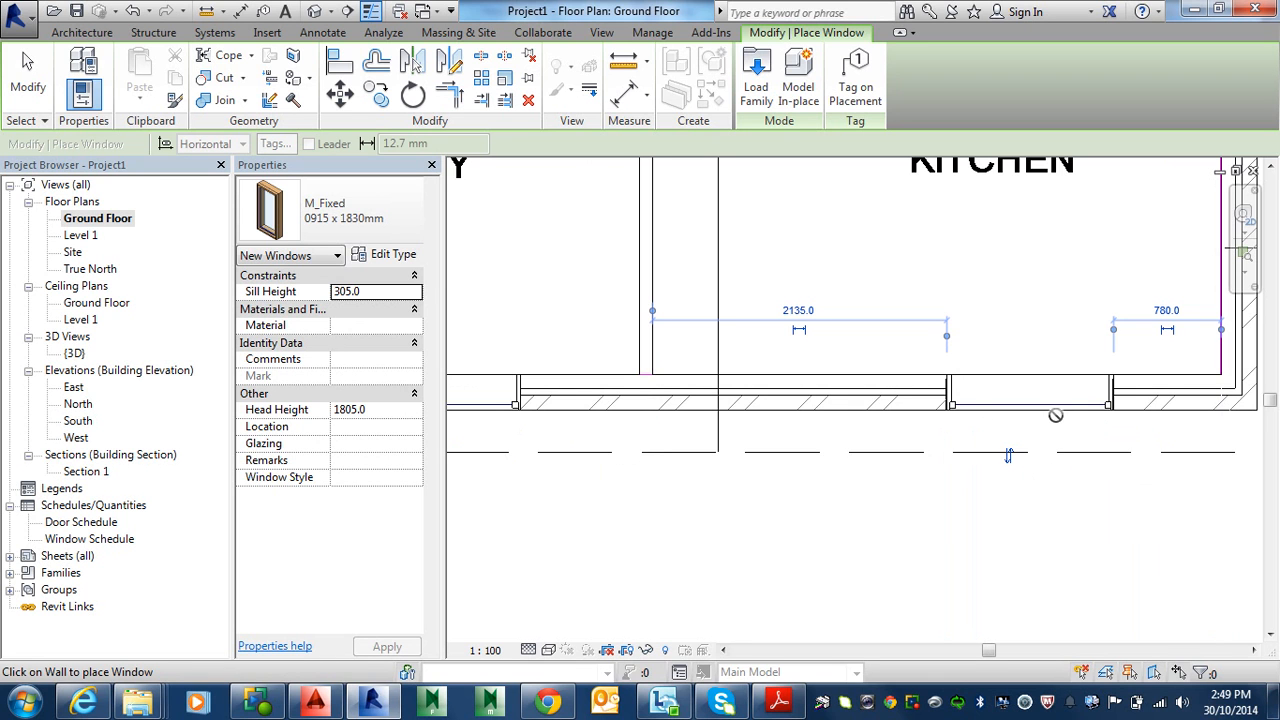
key(Escape)
key(Escape)
scroll(988, 430, down, 1)
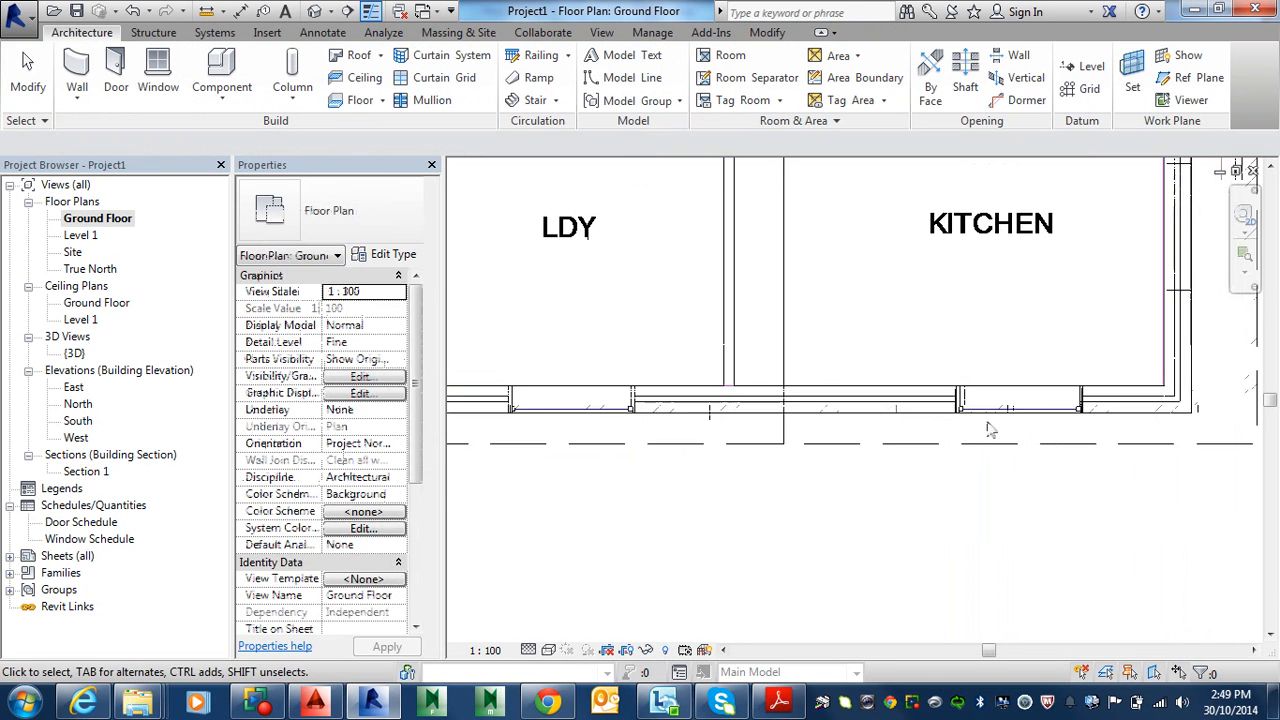
Examine the LDY and Kitchen windows and the neighbouring wall opening from outside in the 3D view
scroll(988, 430, down, 4)
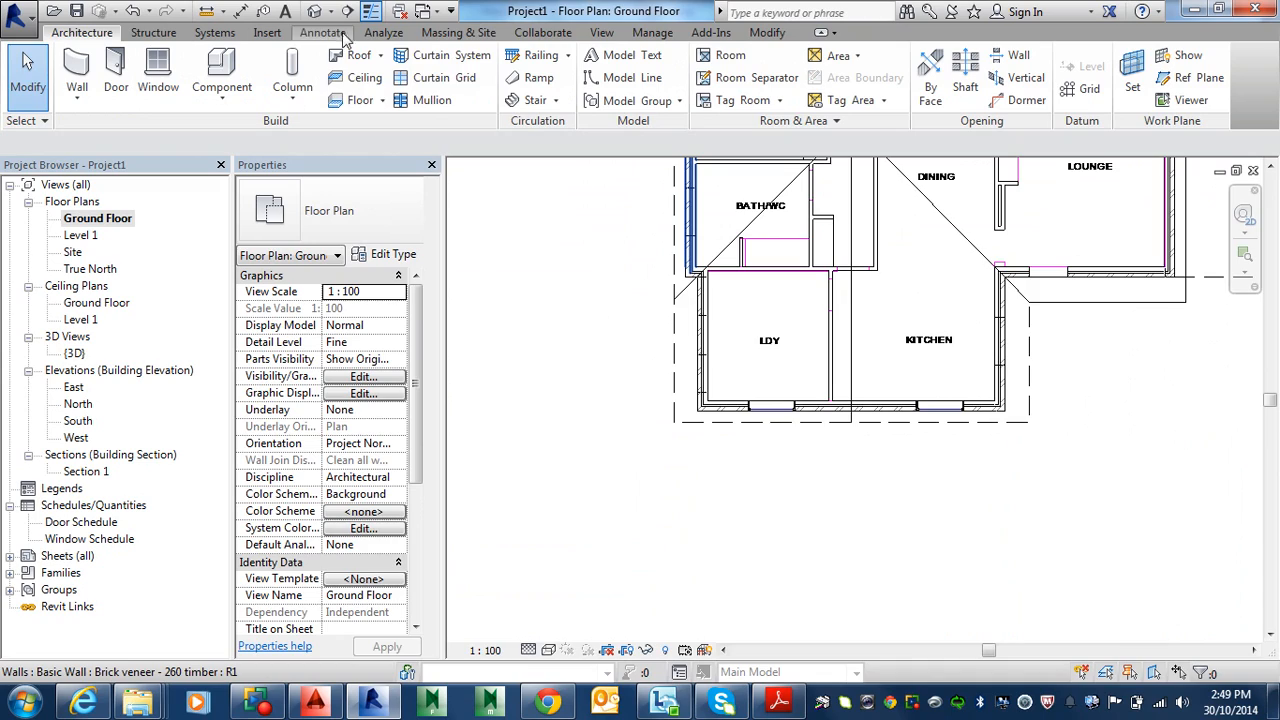
click(314, 11)
scroll(694, 443, up, 3)
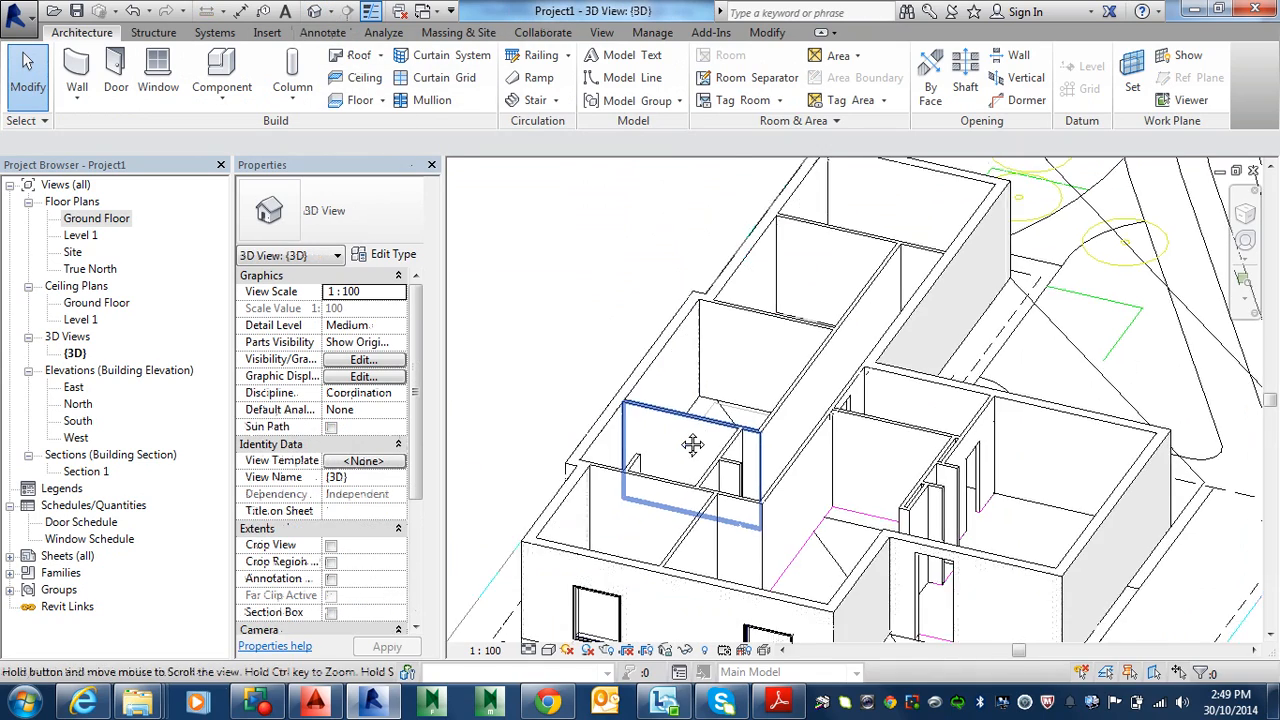
scroll(858, 520, up, 2)
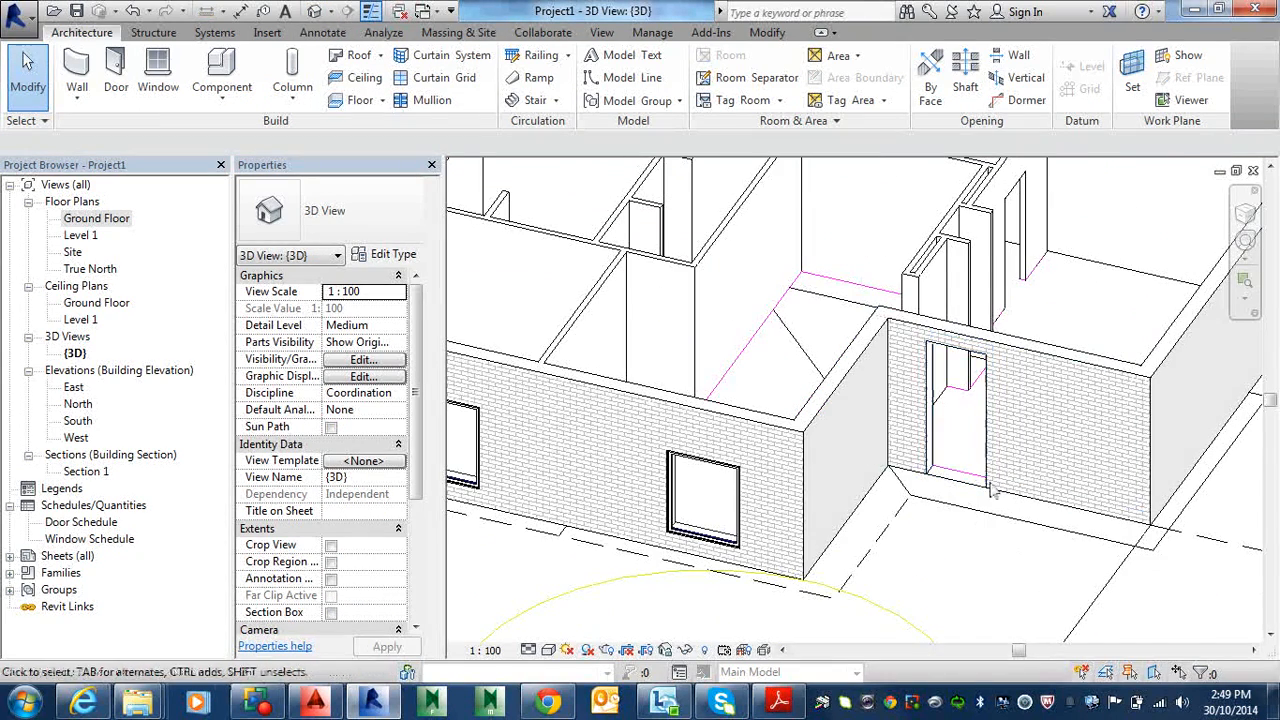
middle_drag(935, 505, 966, 493)
shift+middle_drag(880, 528, 885, 475)
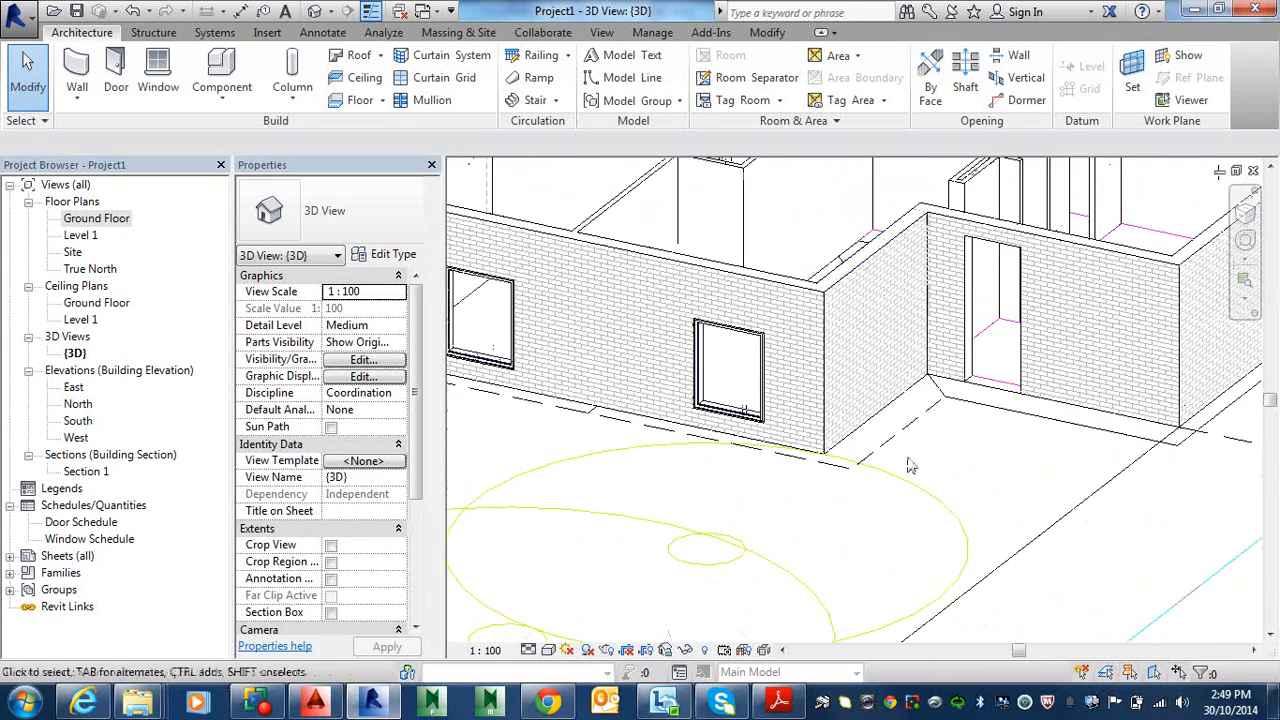
middle_drag(958, 450, 951, 531)
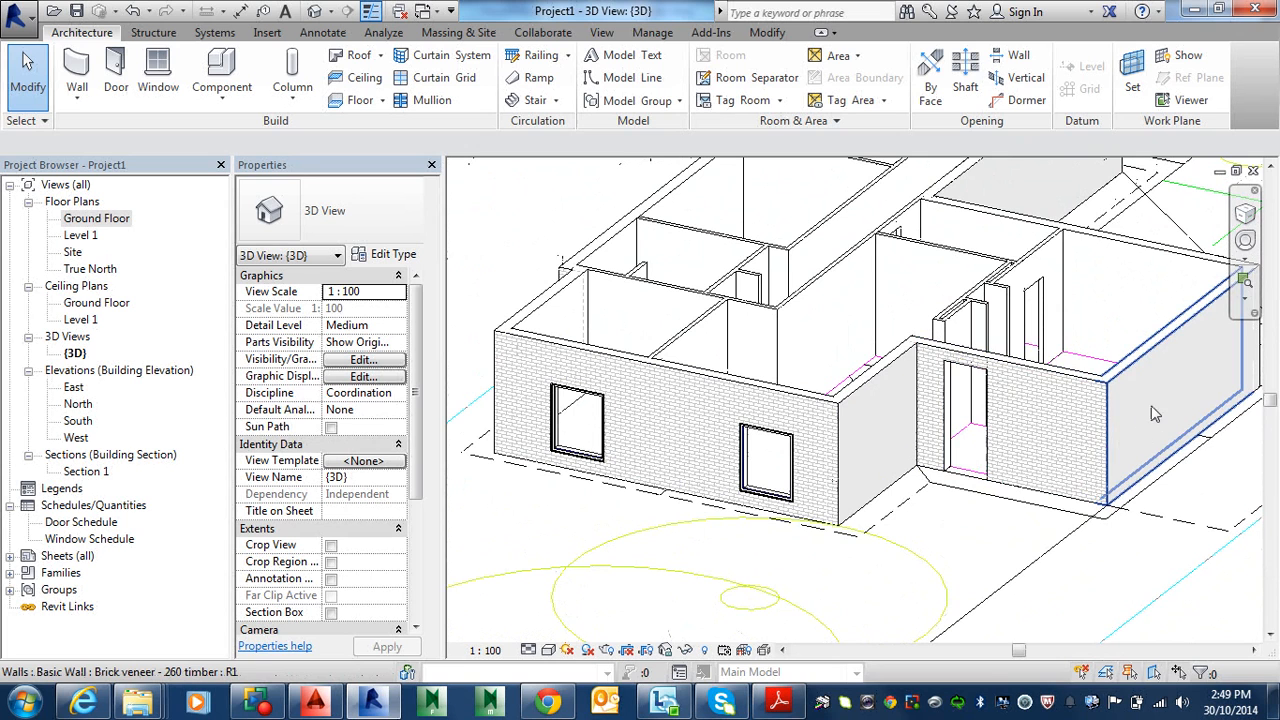
Try to raise the bottom edge of the Lounge wall opening beside the Kitchen corner to a base offset of about 1332 mm
click(970, 483)
click(958, 477)
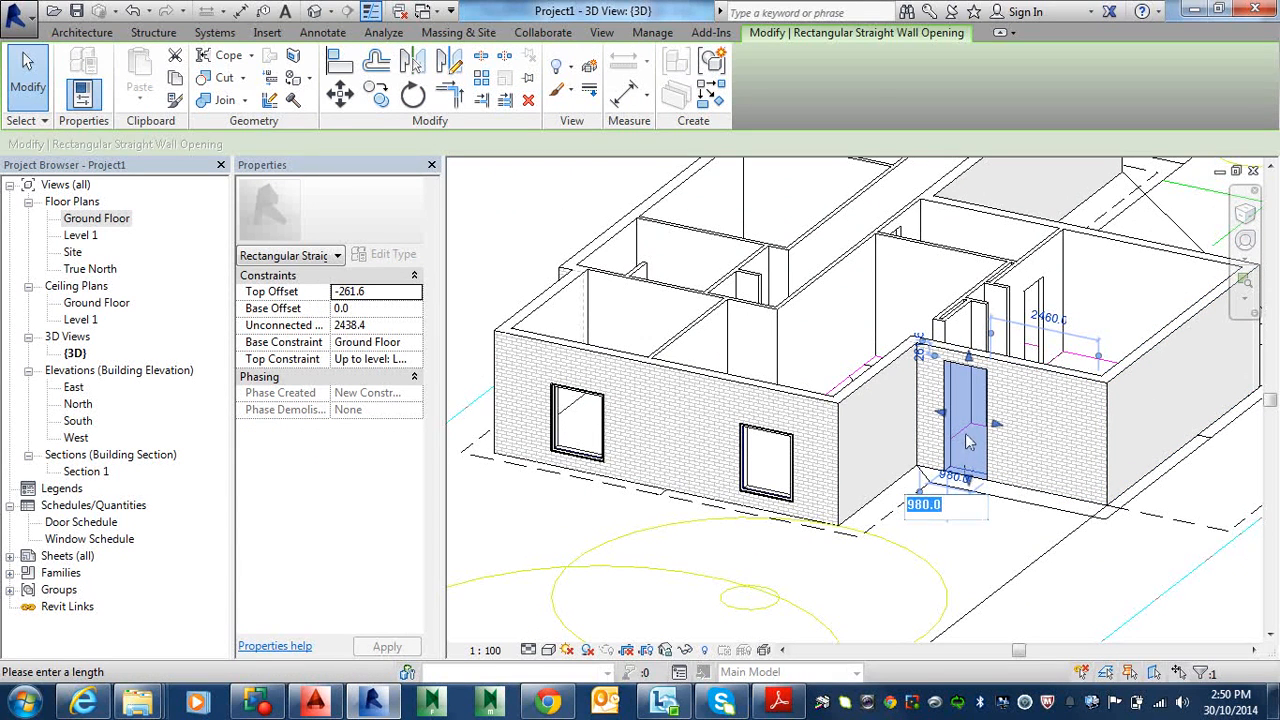
text(630)
key(Return)
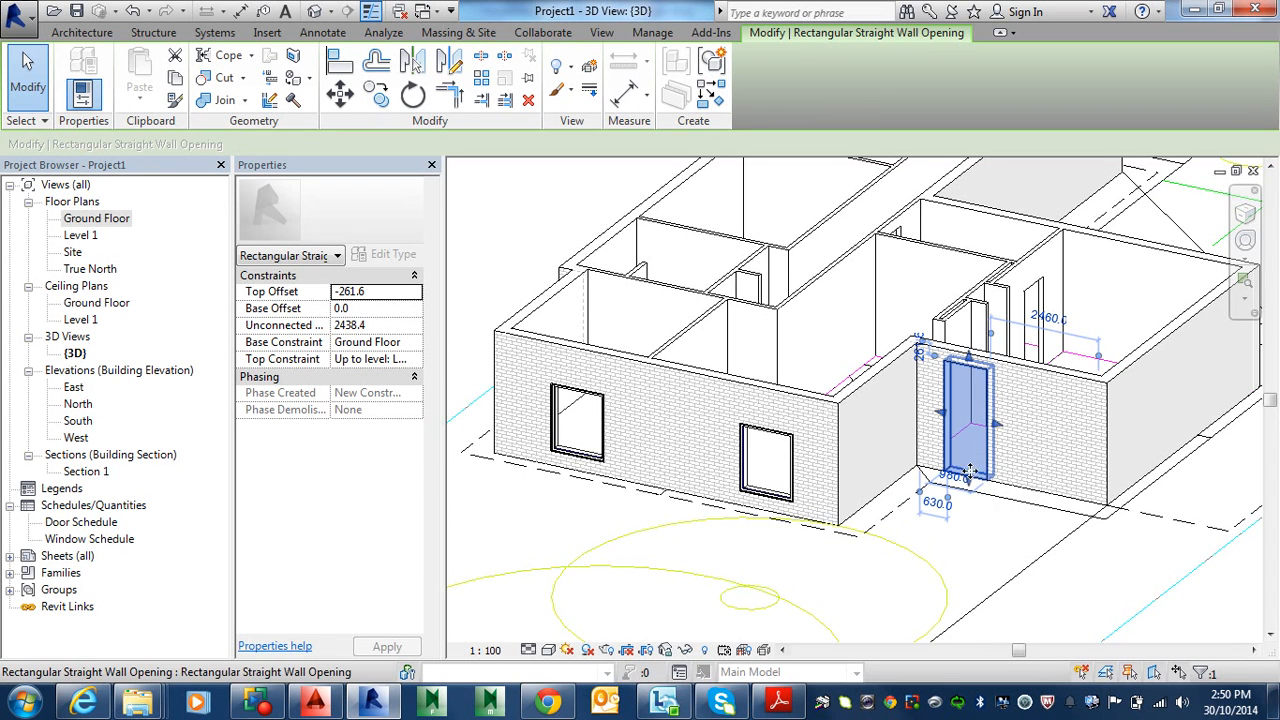
scroll(972, 482, up, 5)
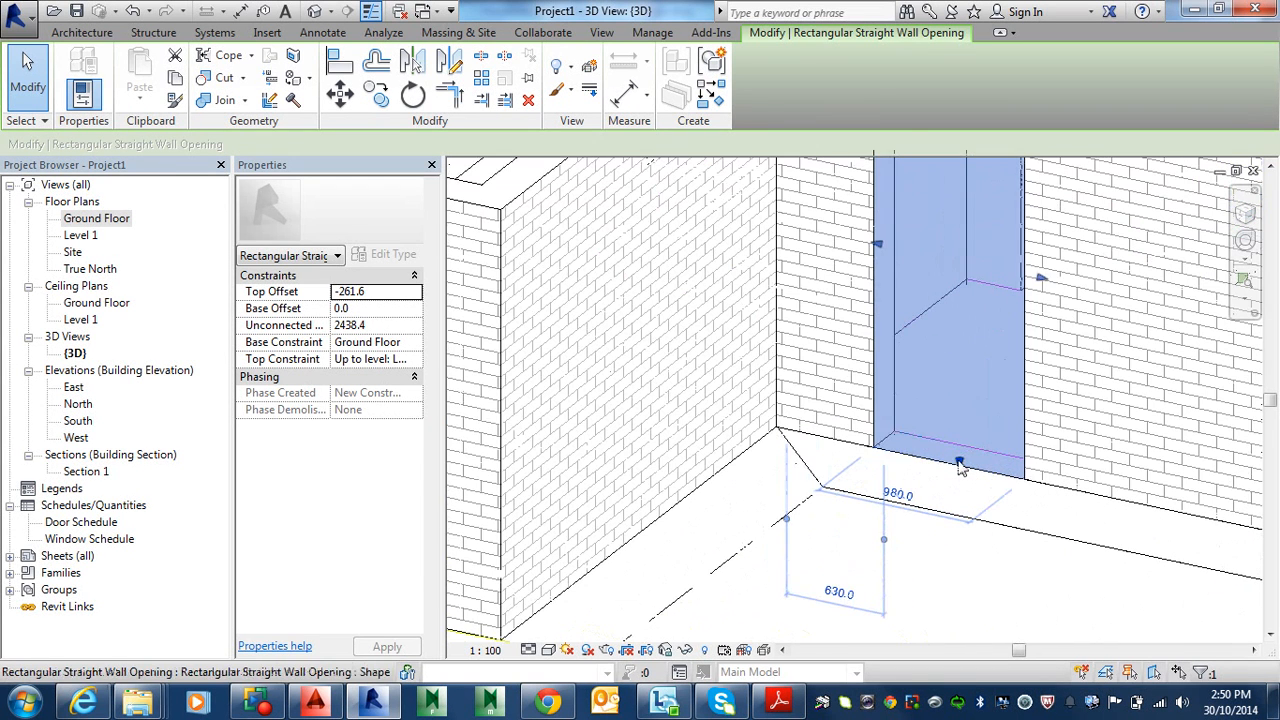
drag(960, 446, 960, 251)
scroll(970, 385, down, 5)
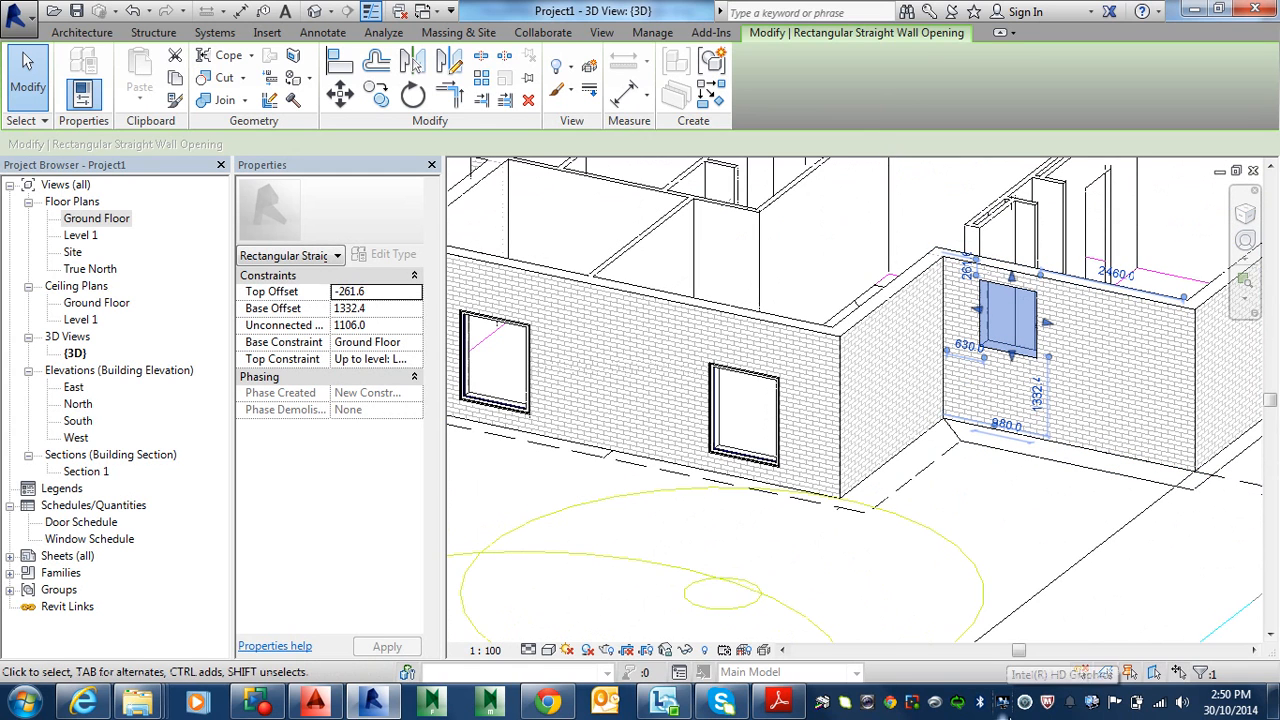
key(Escape)
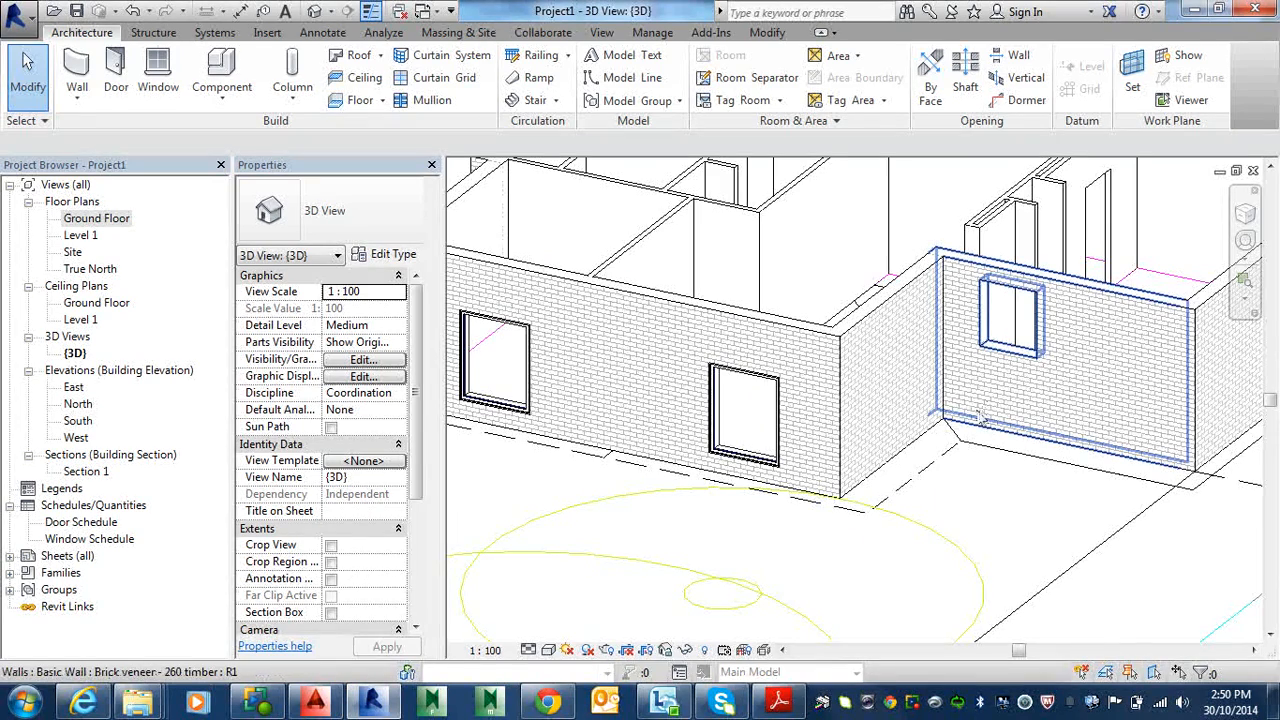
scroll(977, 427, up, 6)
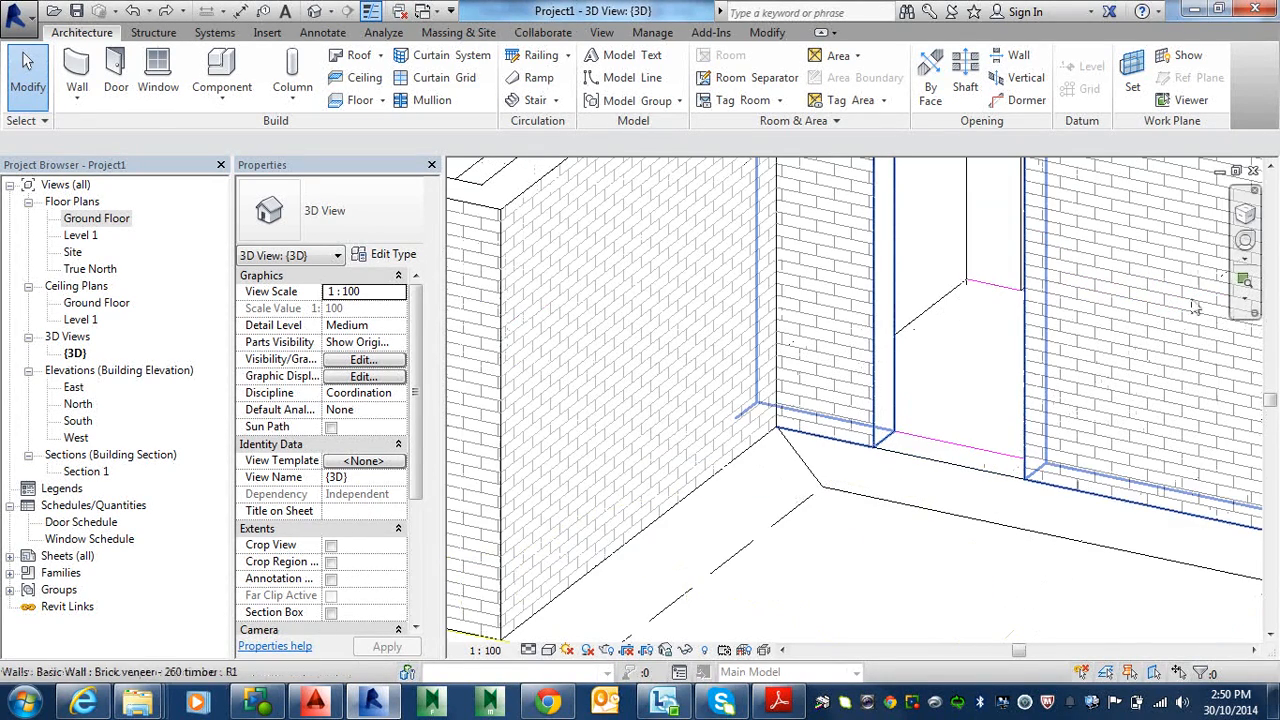